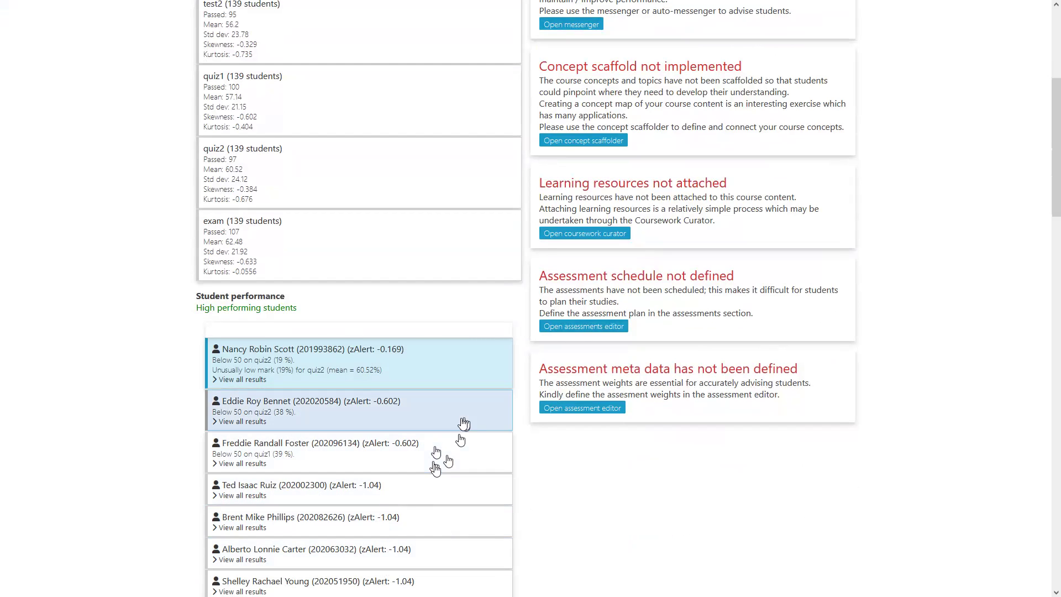
Step: Examine the course code and year in the course status heading
scroll(340, 430, up, 3)
scroll(340, 430, up, 1)
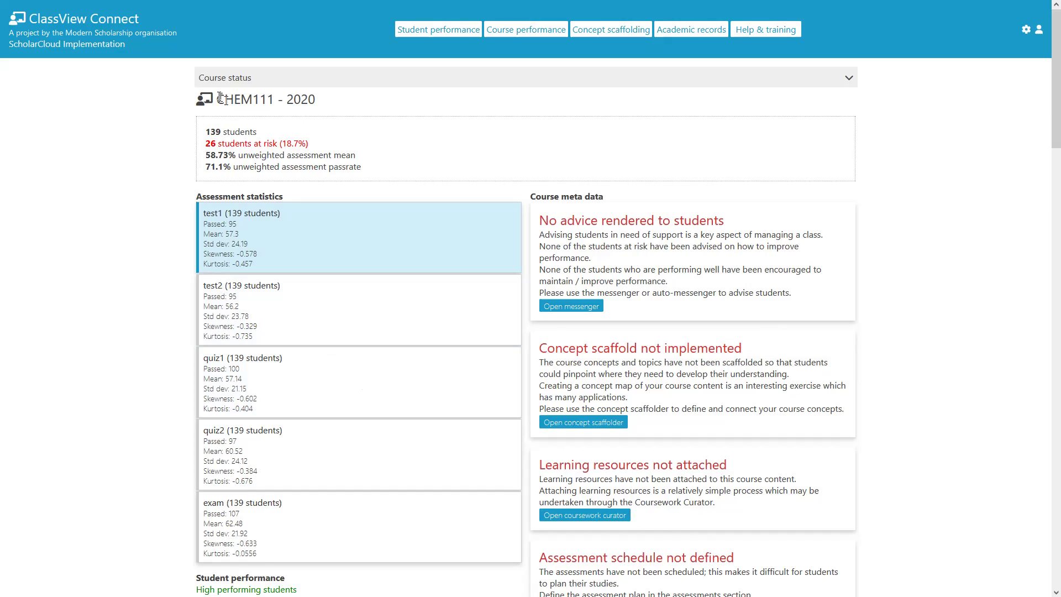
drag(220, 99, 263, 103)
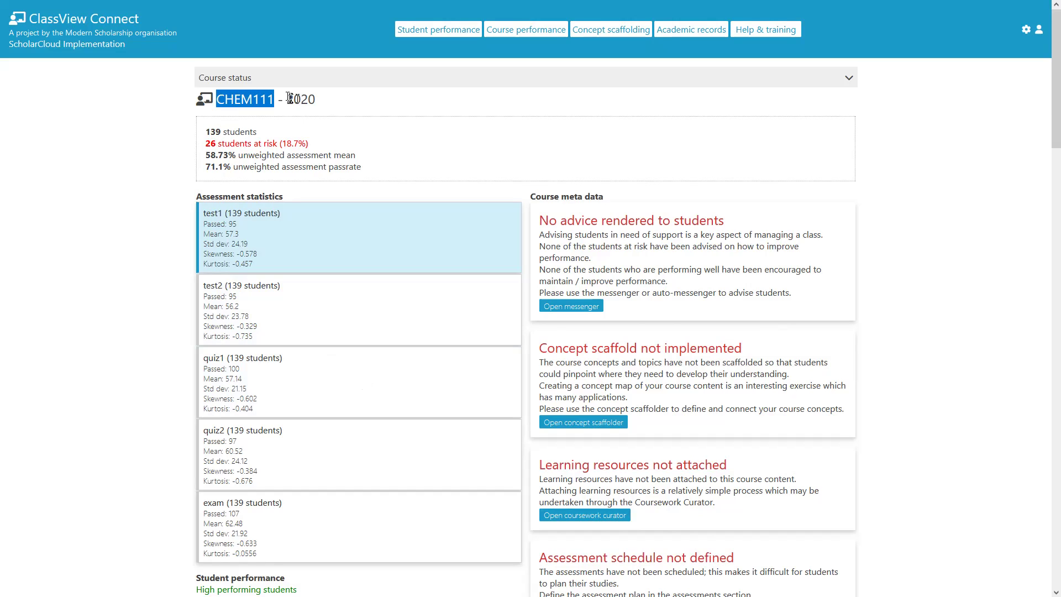
drag(286, 97, 324, 104)
click(361, 99)
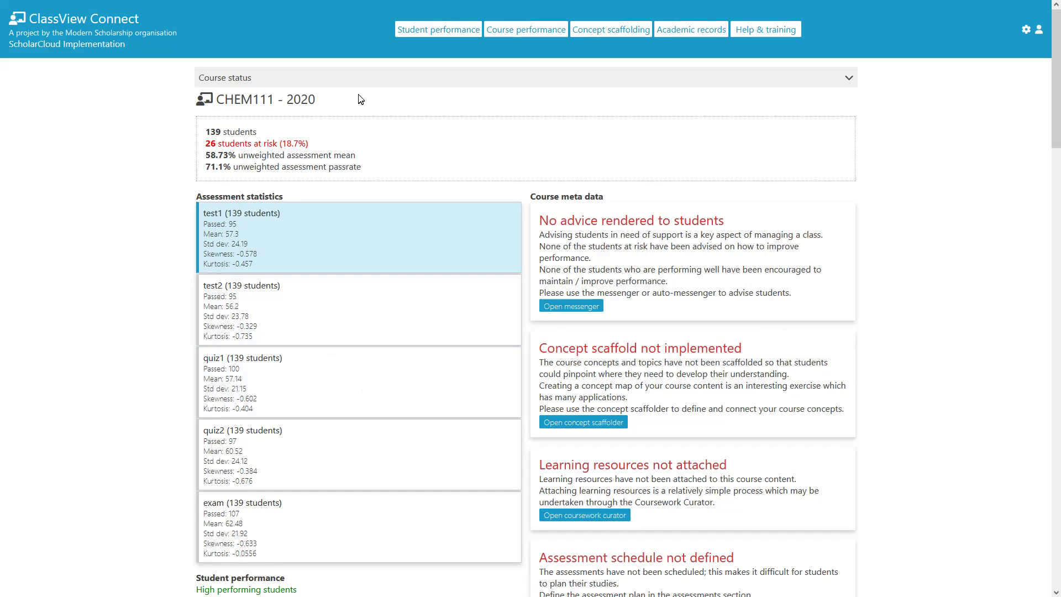
Step: View the course selection settings and the logged-in account details, closing each without changes
click(1026, 35)
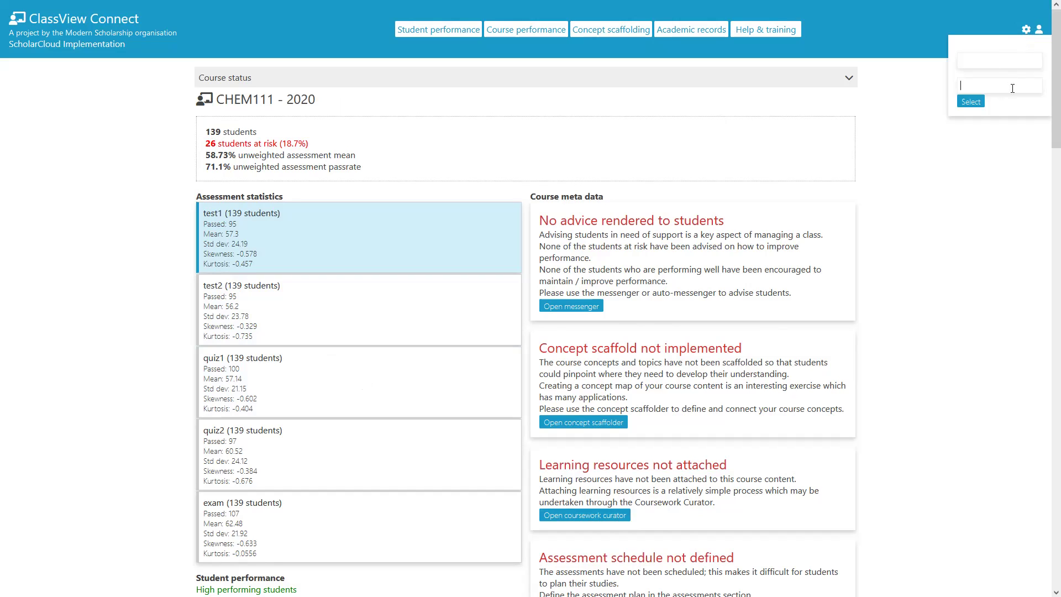
click(1025, 34)
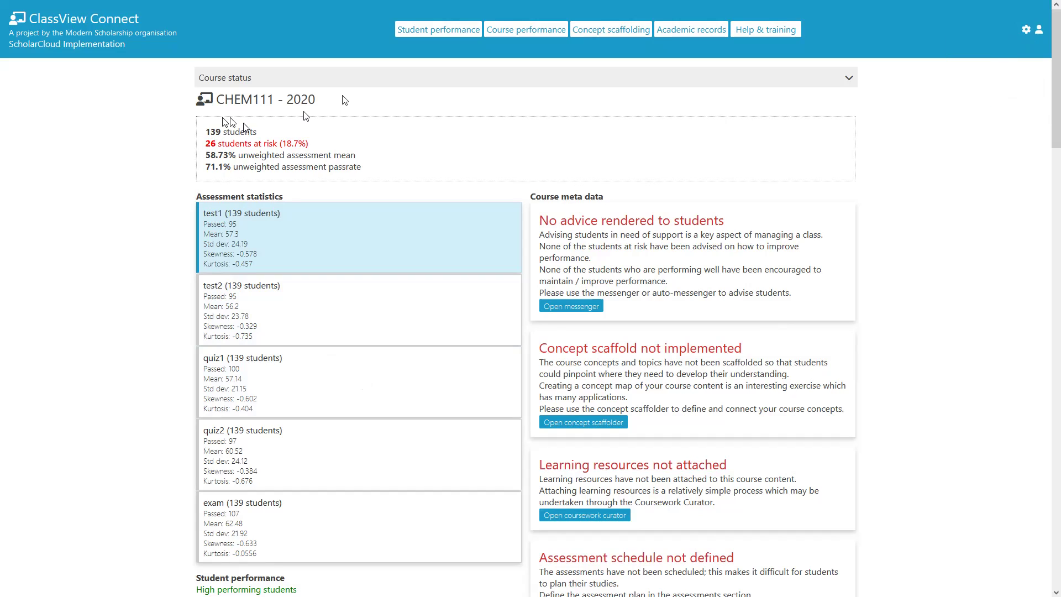
click(1040, 33)
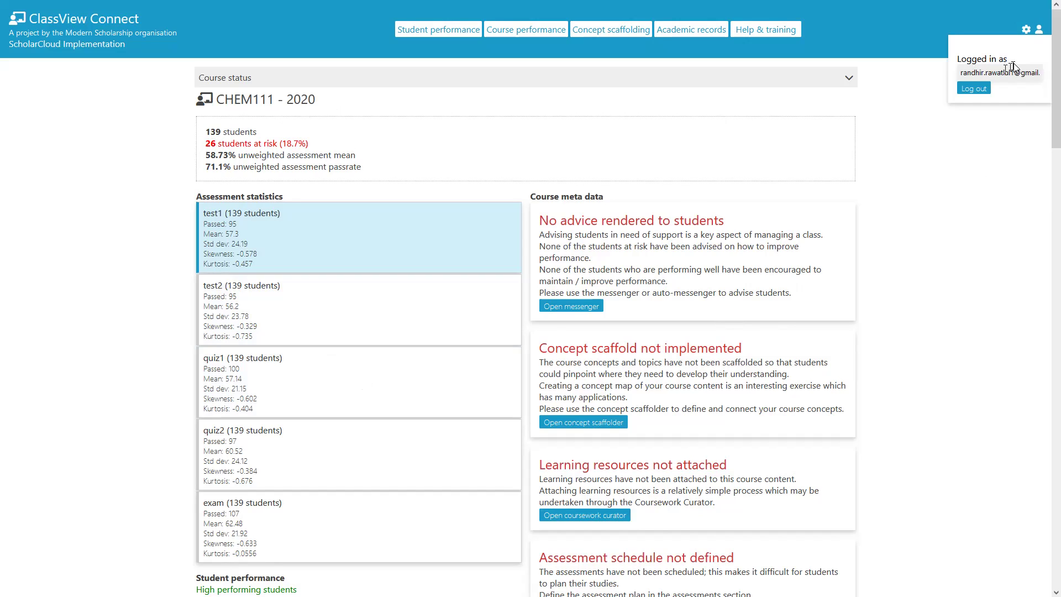
click(1039, 33)
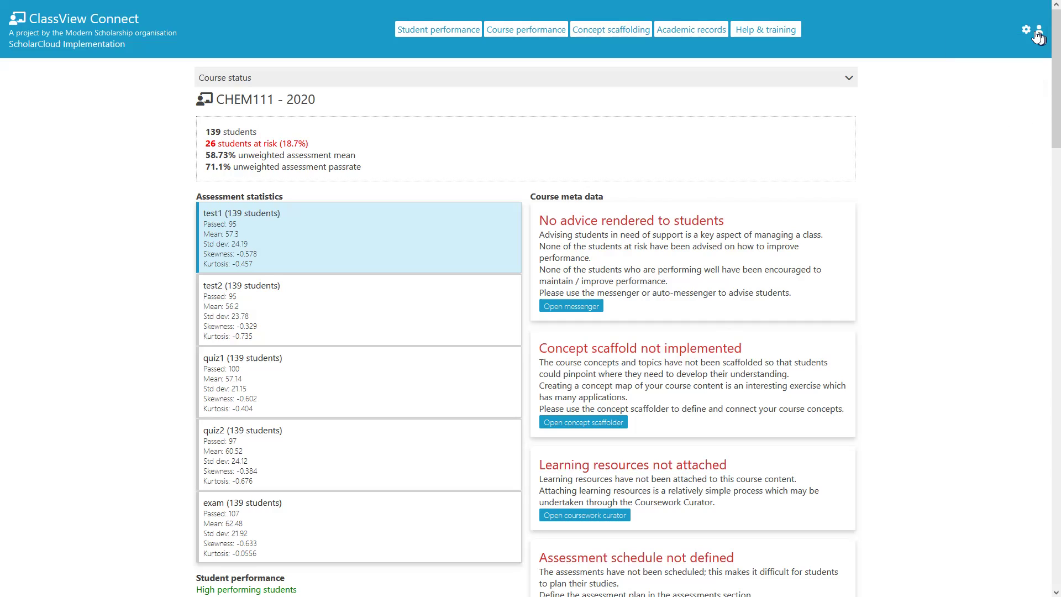
click(1025, 32)
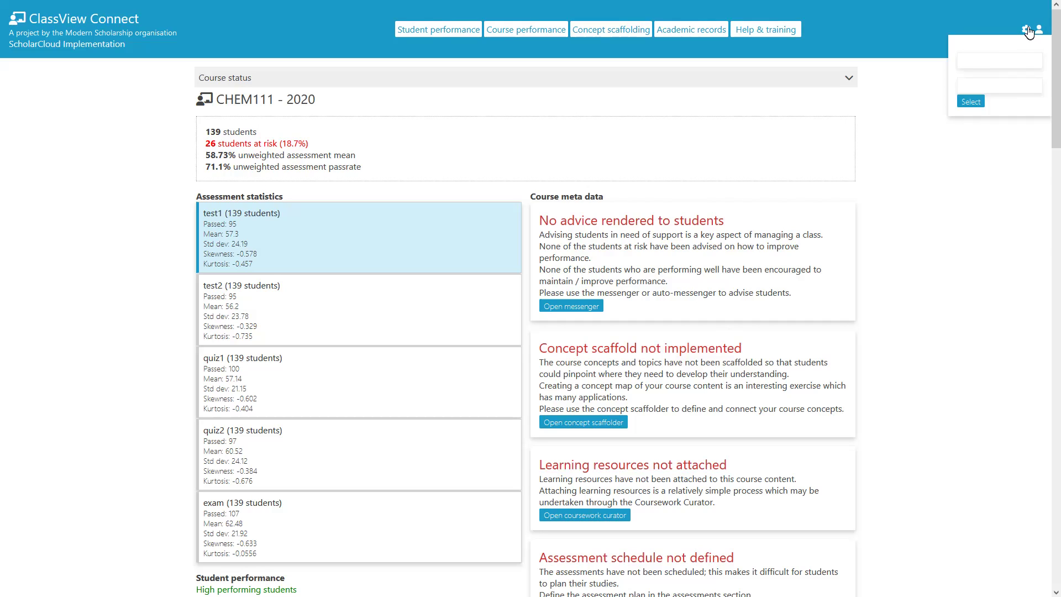
click(1026, 30)
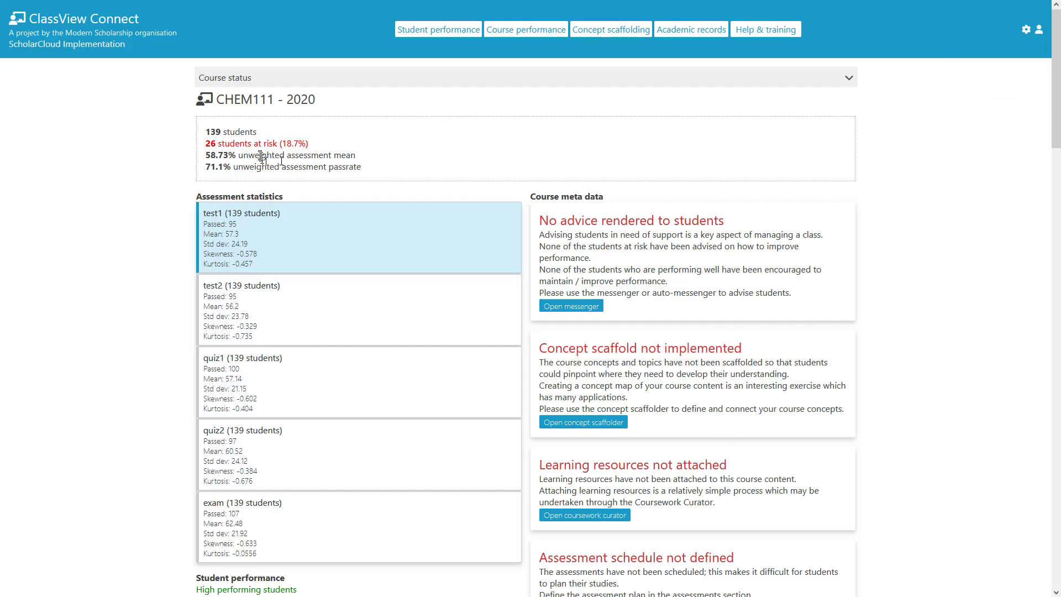
Step: Examine the class summary: student count, students at risk, unweighted assessment mean and unweighted pass rate
drag(374, 173, 203, 135)
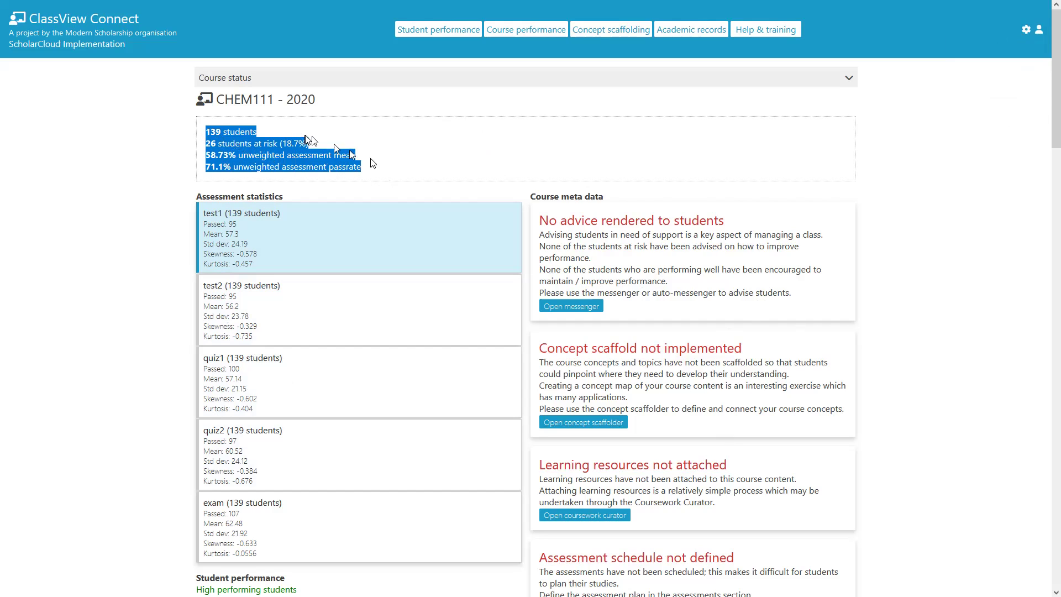
click(407, 142)
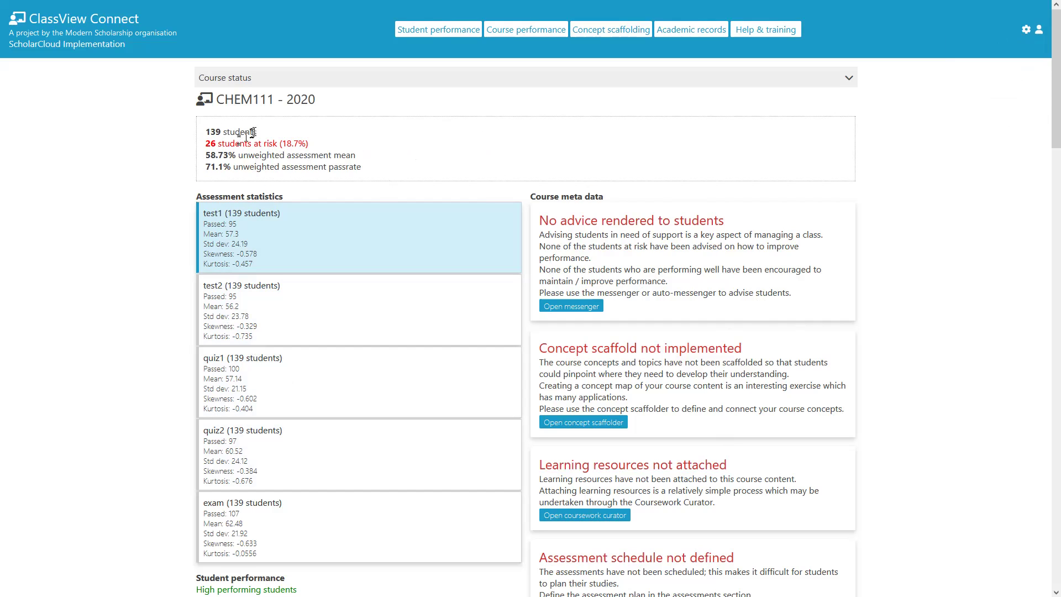
drag(263, 134, 199, 134)
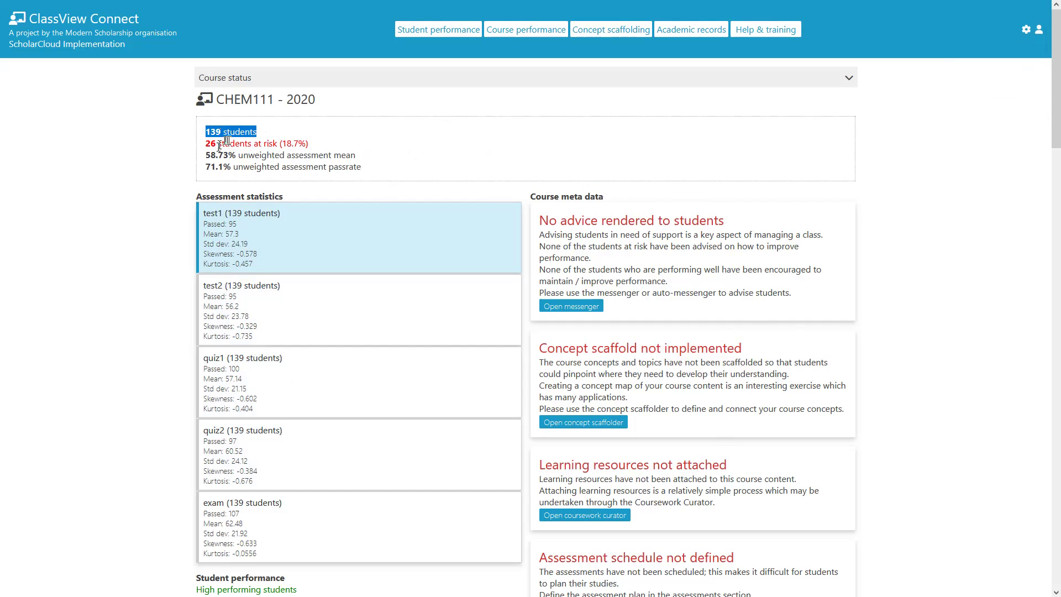
drag(230, 144, 327, 143)
click(329, 143)
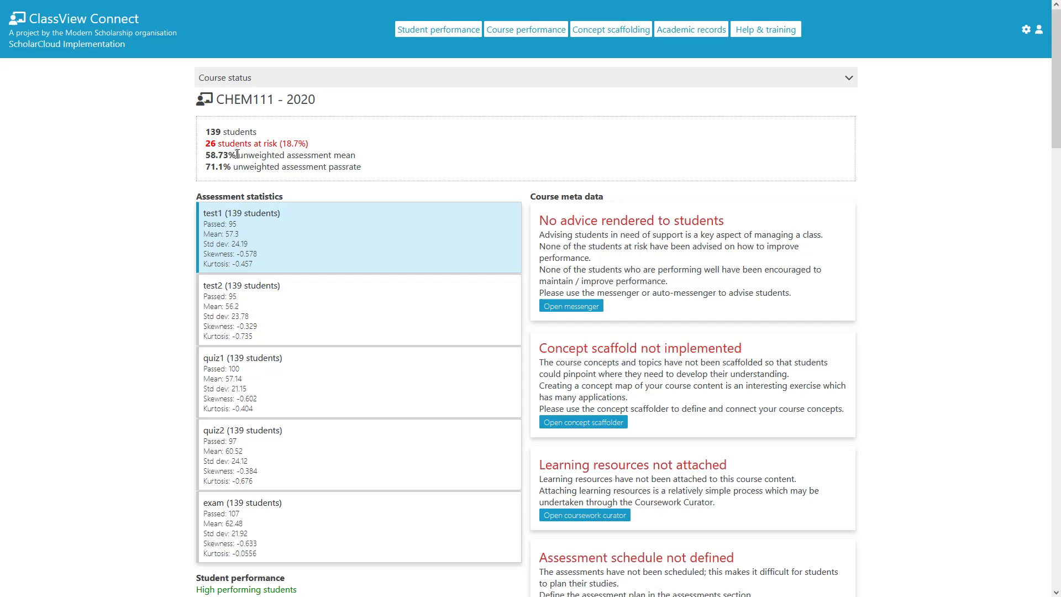
drag(232, 156, 211, 155)
double_click(258, 155)
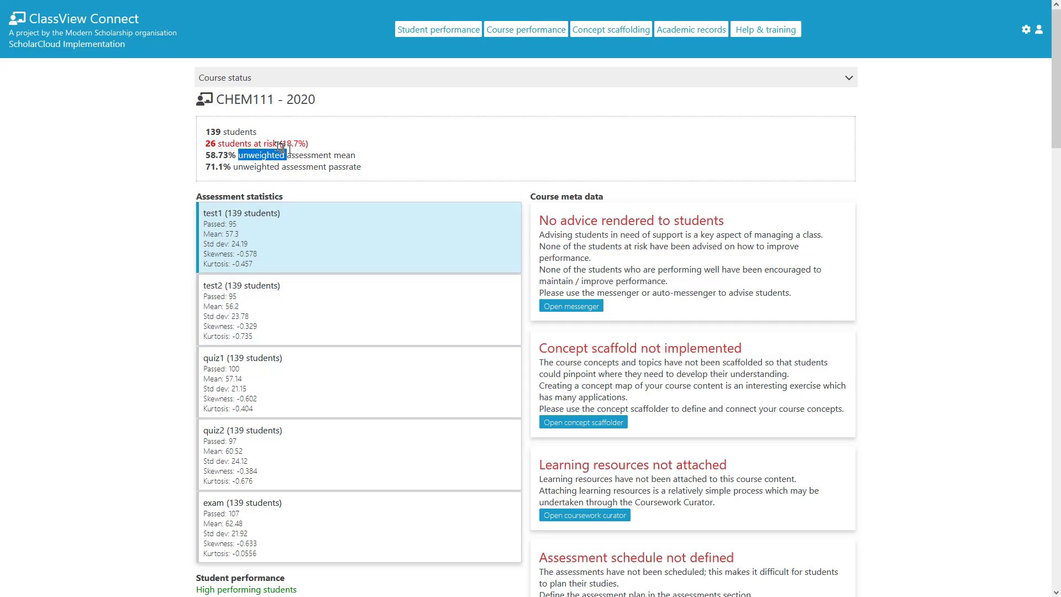
click(331, 161)
drag(248, 155, 275, 155)
click(229, 170)
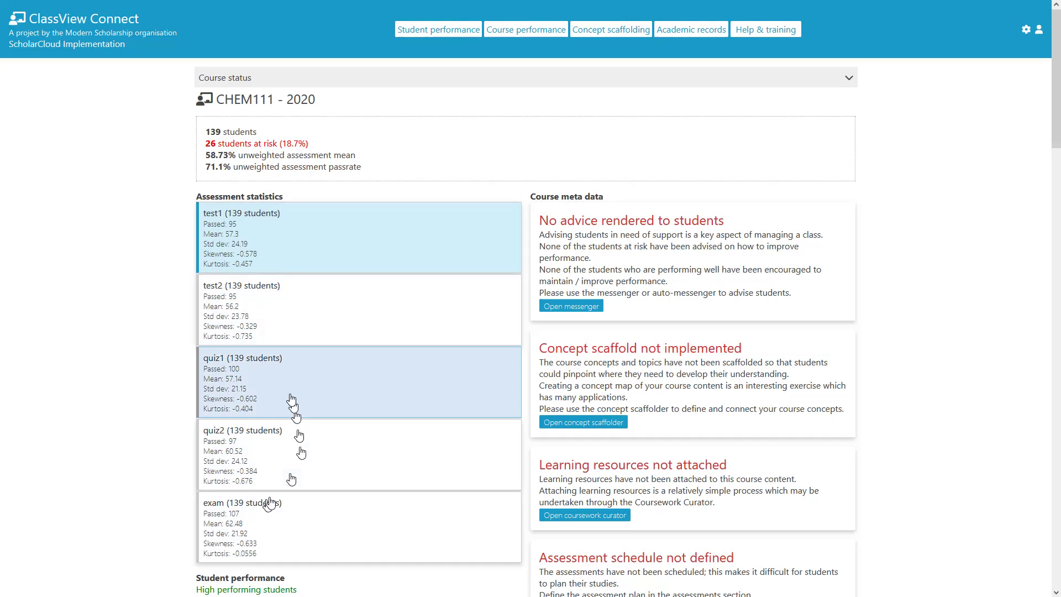
Step: Look over the assessment statistics by selecting the test2, quiz1 and quiz2 entries, ending on test1
click(283, 307)
click(285, 389)
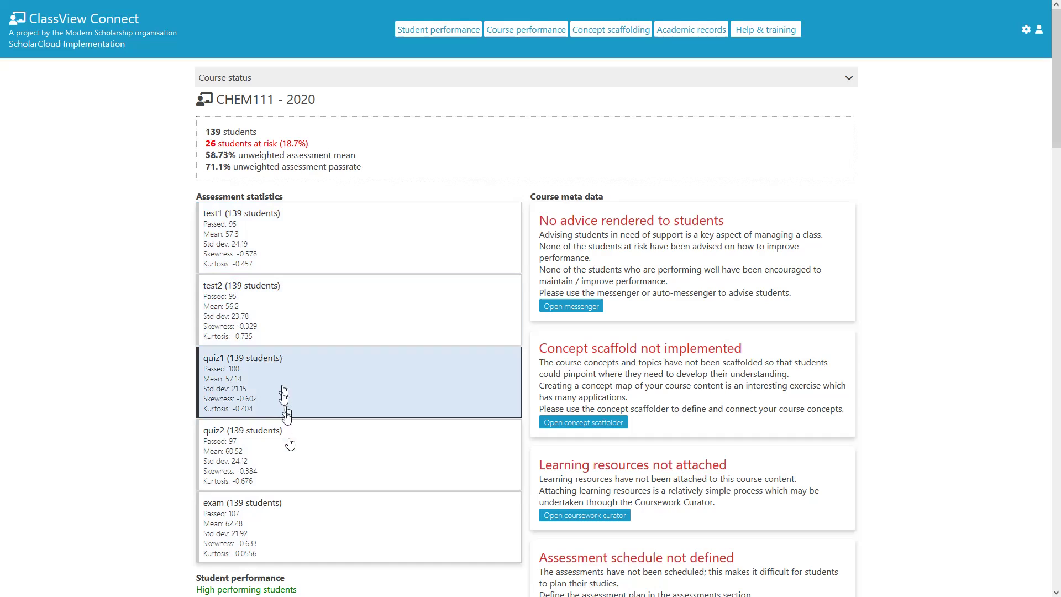
click(290, 459)
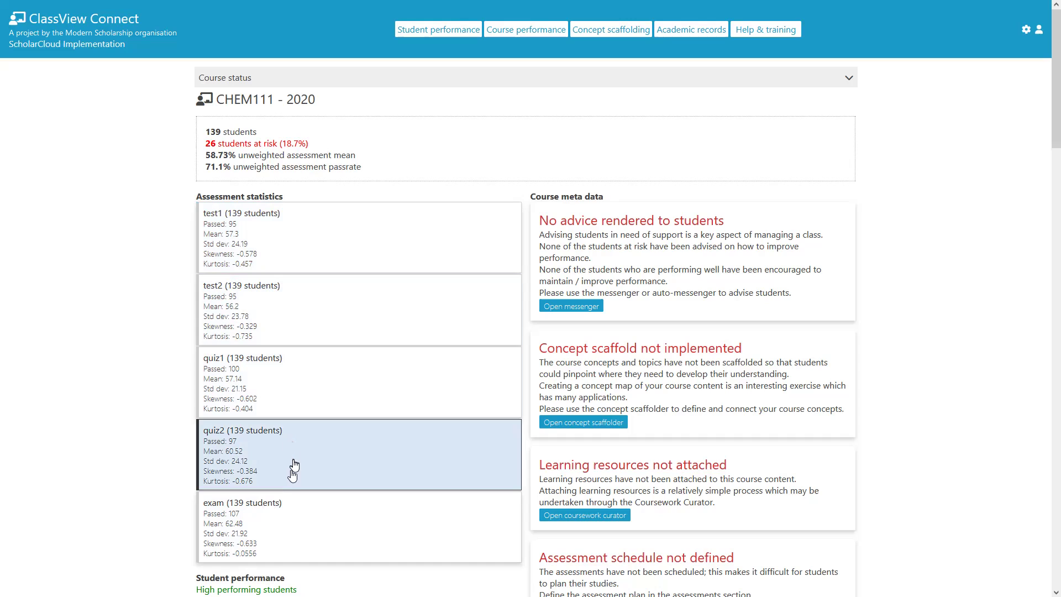
click(255, 238)
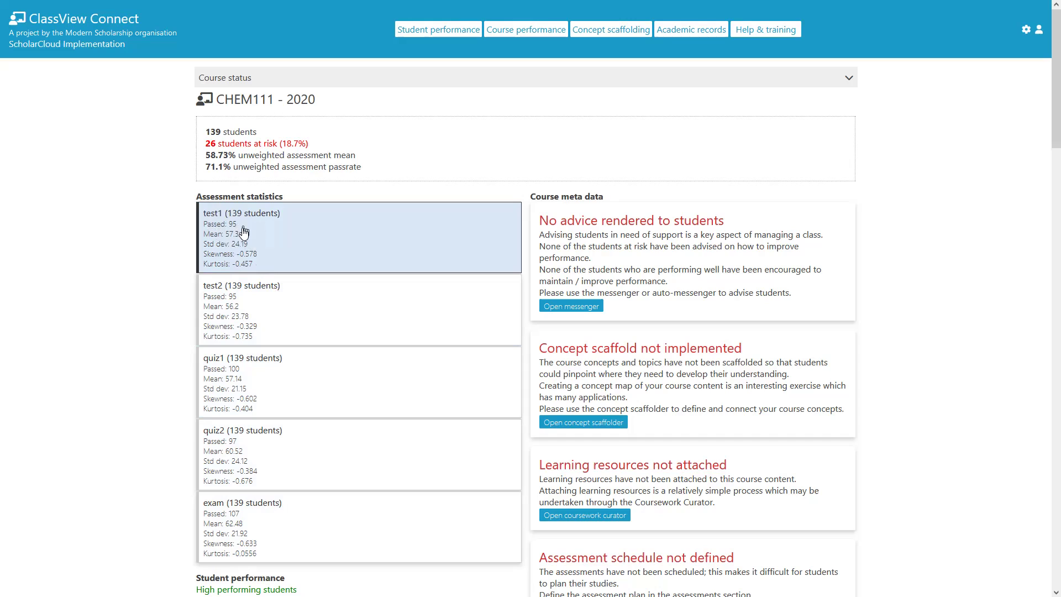
Step: Examine the mean, standard deviation, skewness and kurtosis listed for test1
drag(244, 236, 221, 235)
click(245, 252)
drag(228, 244, 239, 244)
drag(247, 243, 204, 238)
drag(256, 266, 205, 258)
click(270, 259)
triple_click(261, 266)
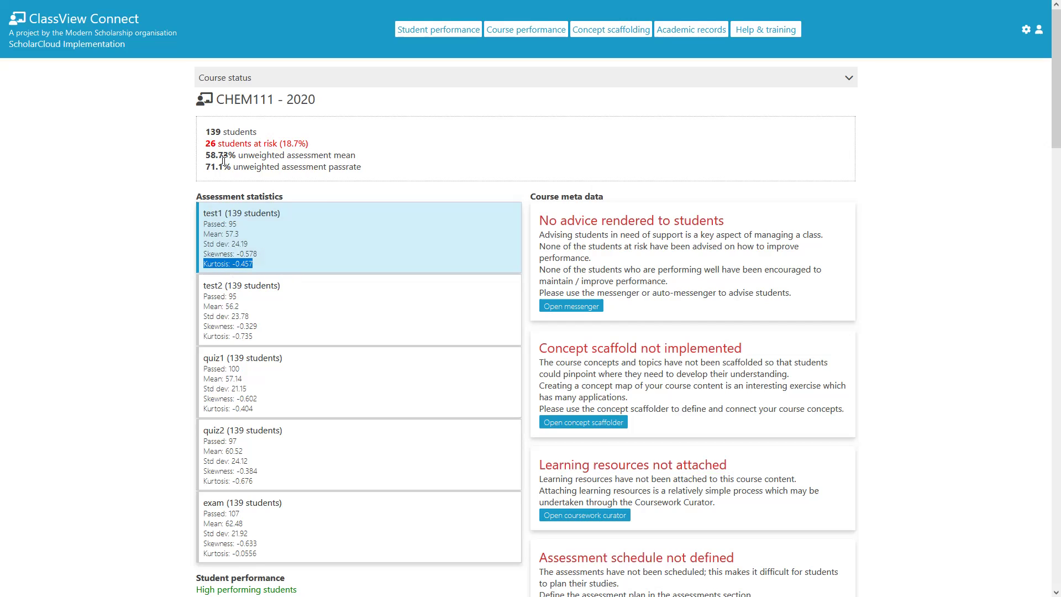
click(301, 264)
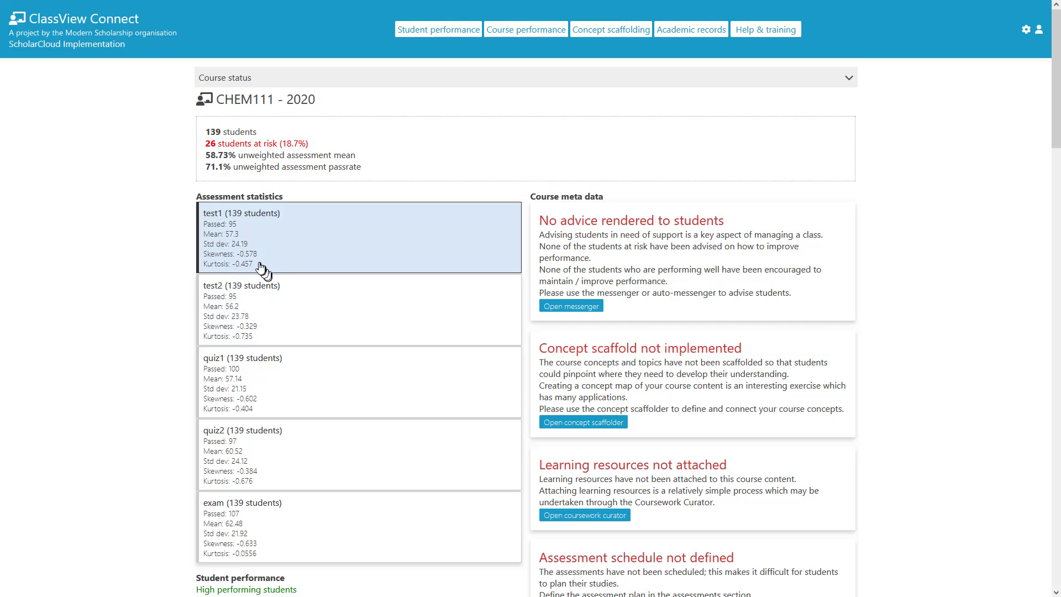
drag(235, 268, 203, 269)
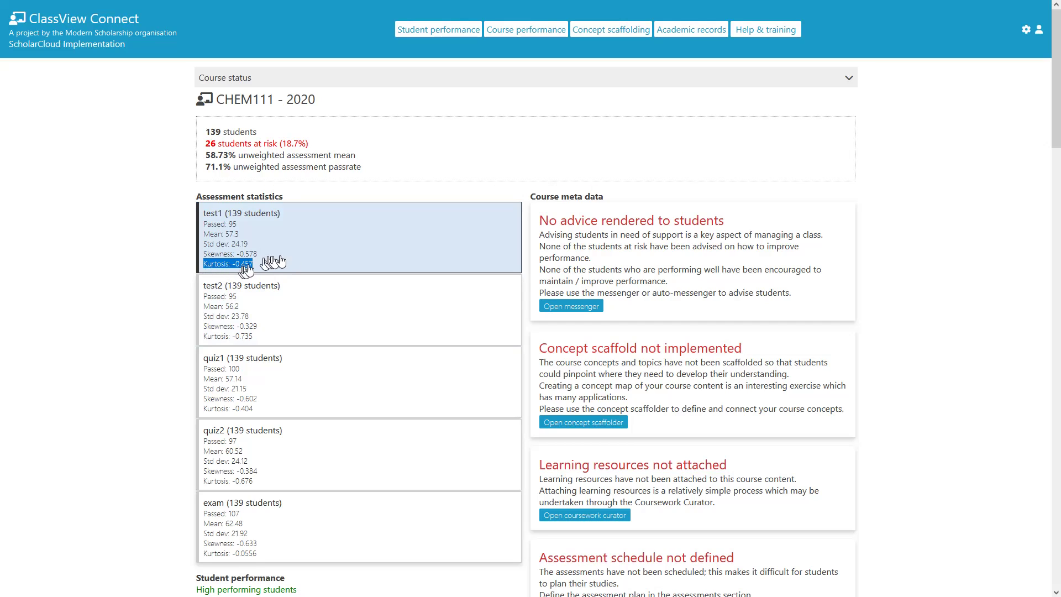
click(352, 262)
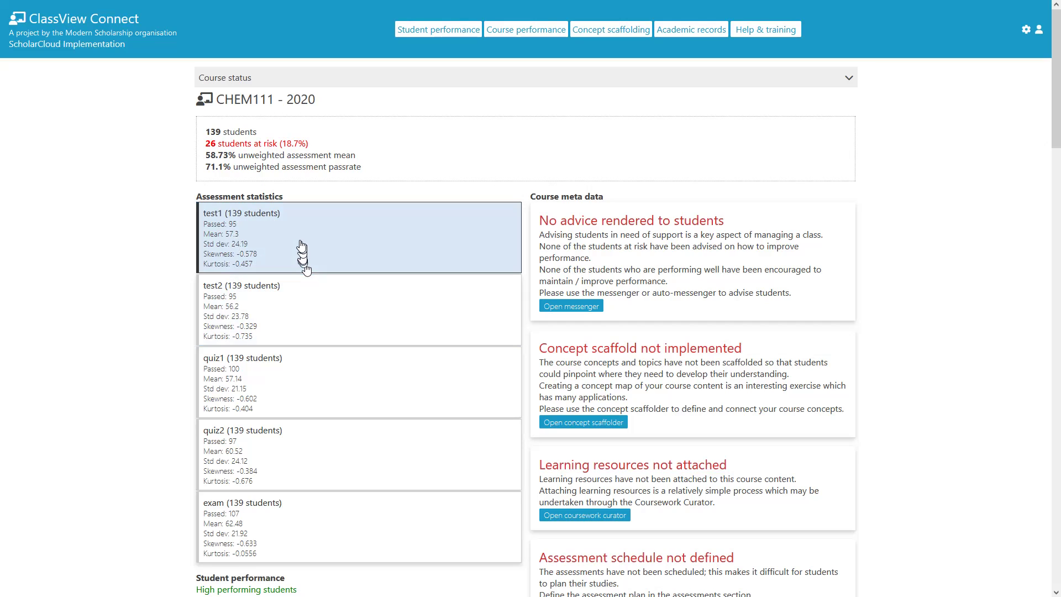
Step: Go through the statistics entries for test2, quiz1, quiz2 and exam, and return to test1
click(303, 295)
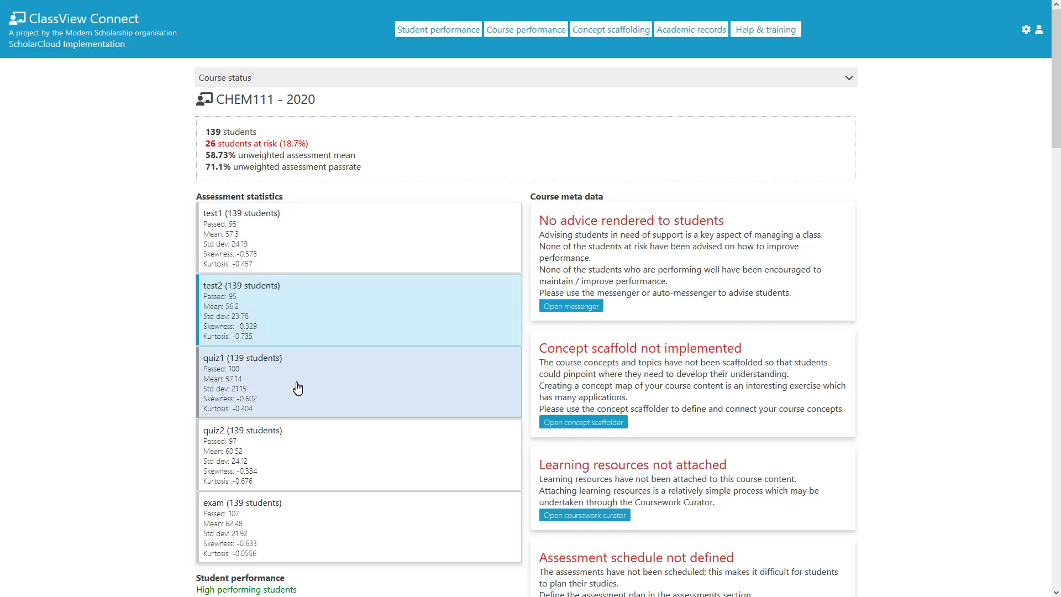
click(297, 388)
click(291, 454)
click(284, 509)
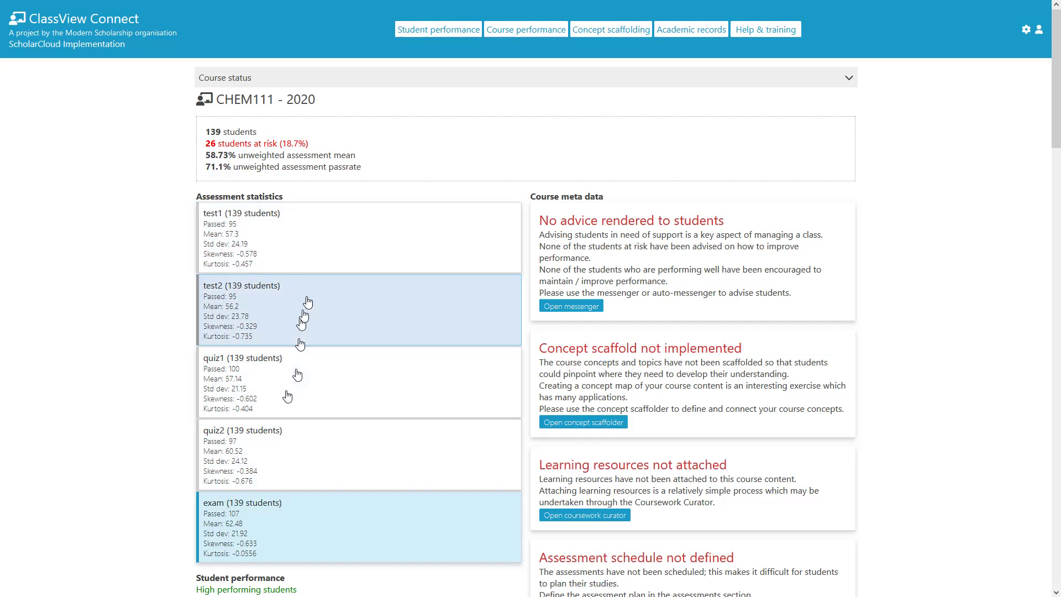
click(333, 233)
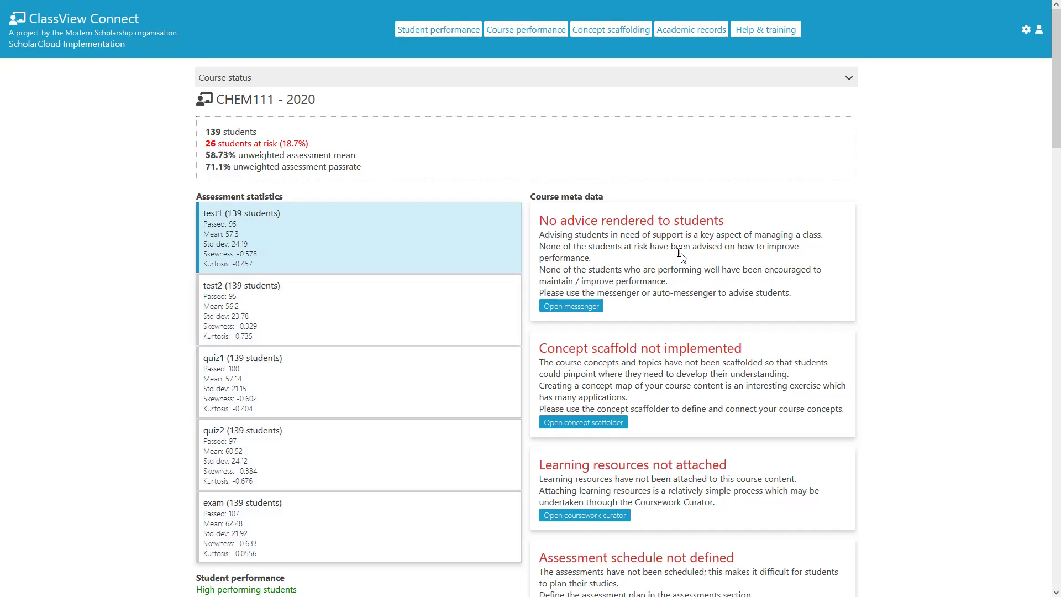
Step: Read the course meta data notices on student advice, concept scaffold, learning resources and assessments
scroll(683, 257, down, 1)
scroll(683, 257, down, 2)
scroll(683, 257, up, 1)
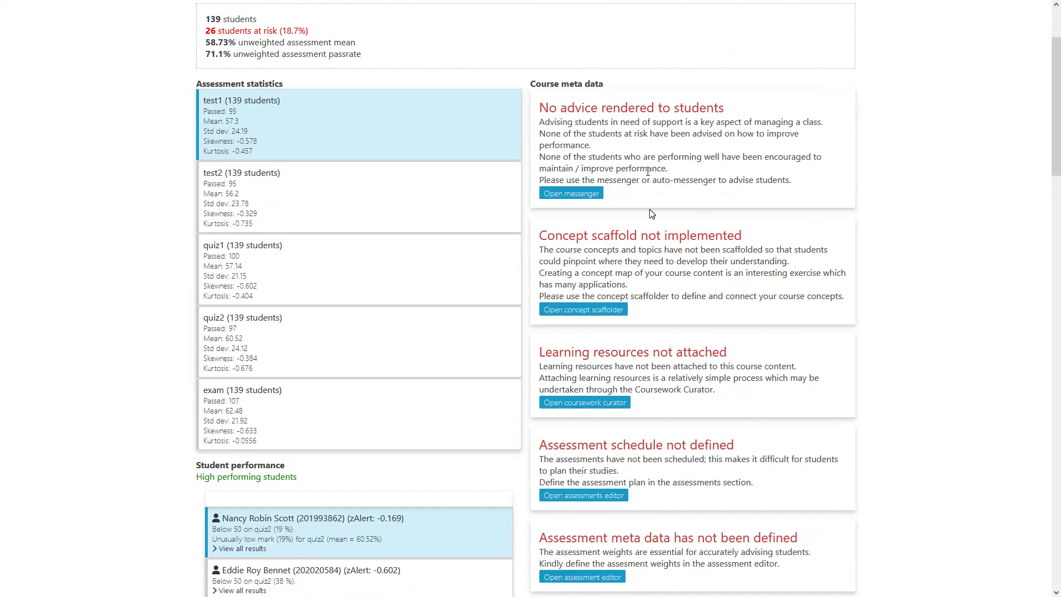
Step: Review the high performing students list, selecting its fifth student and its search field, and check it against the class summary
scroll(644, 435, down, 5)
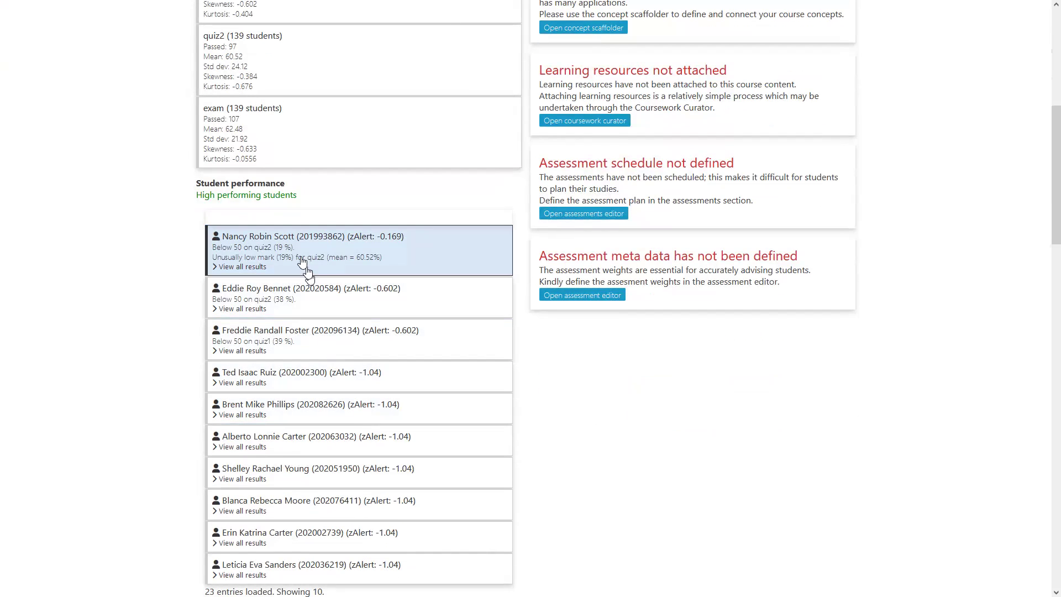
click(301, 408)
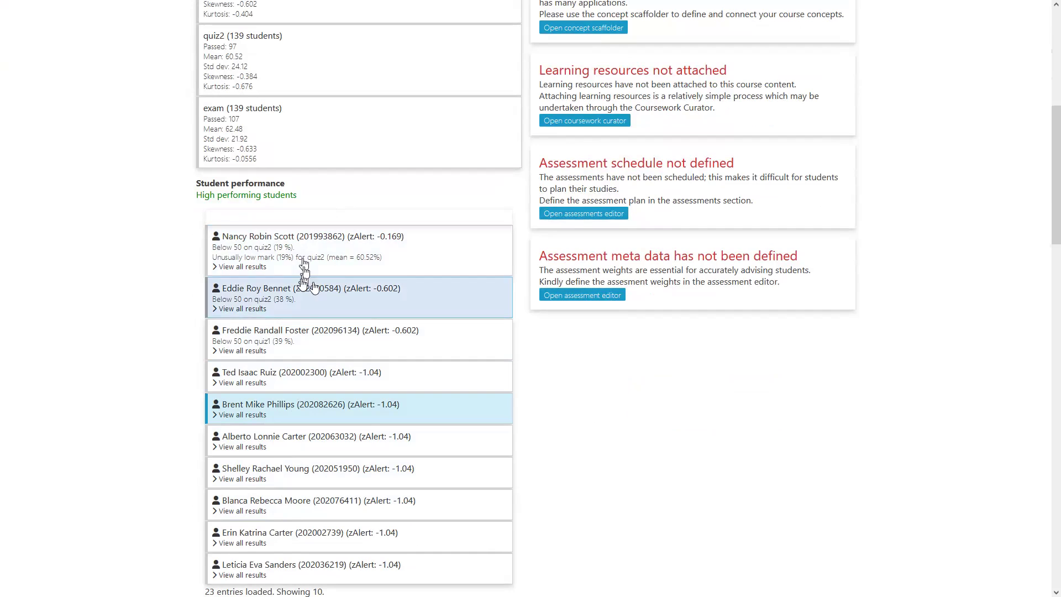
scroll(256, 310, down, 1)
scroll(262, 379, up, 6)
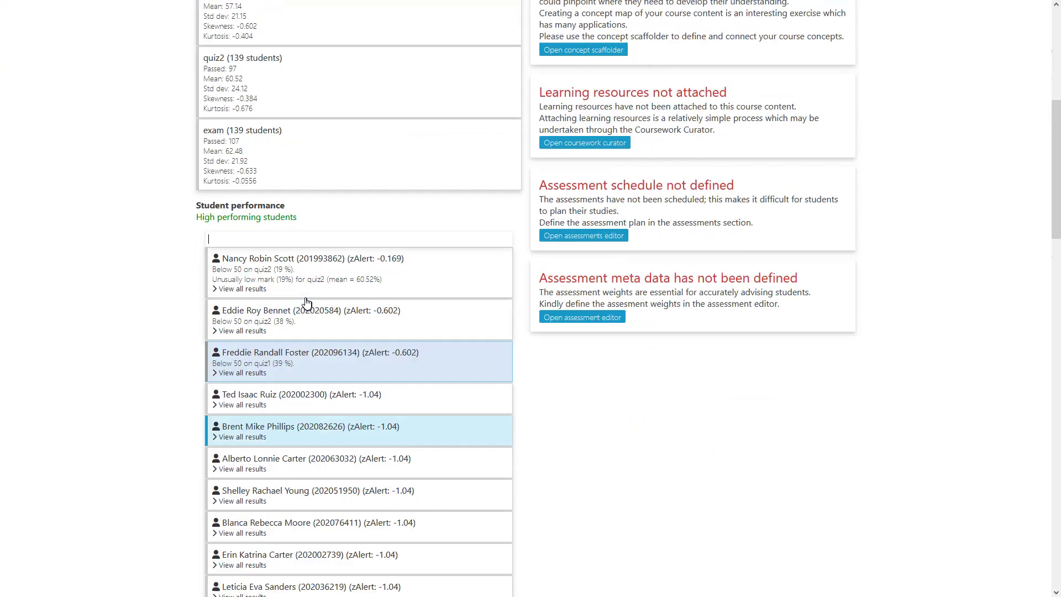
click(268, 244)
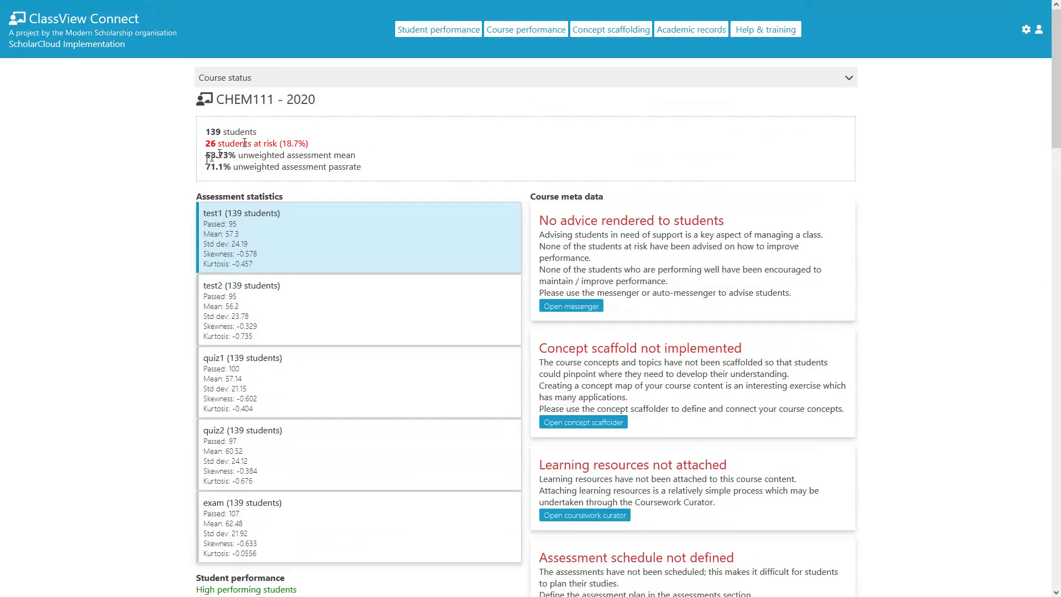
scroll(260, 199, down, 7)
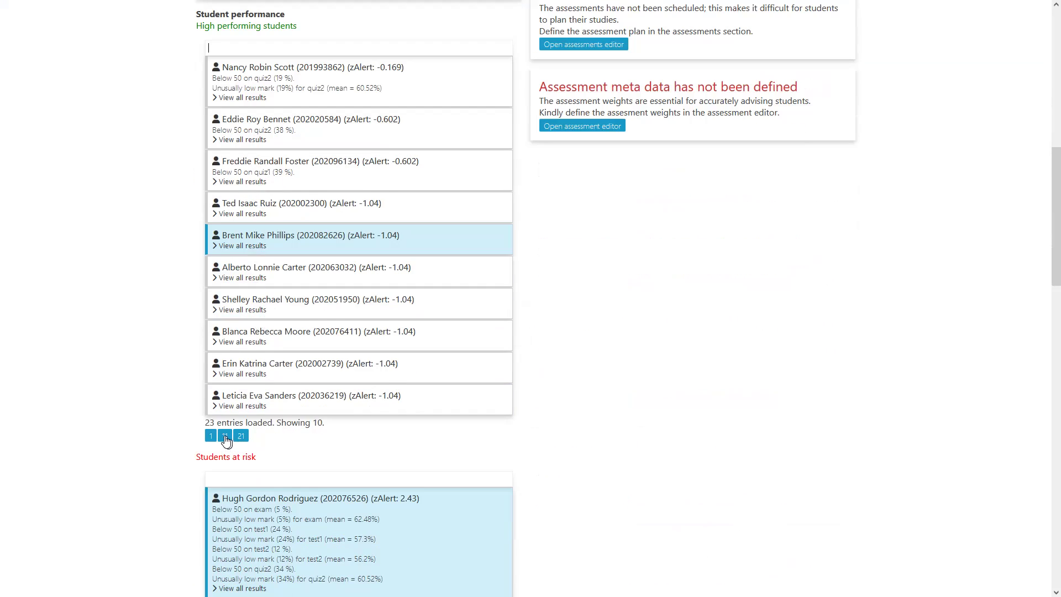
Step: Page through the high performing students at 11 and 21, return to page 1, and highlight the first student's zAlert value
click(225, 436)
scroll(237, 367, up, 2)
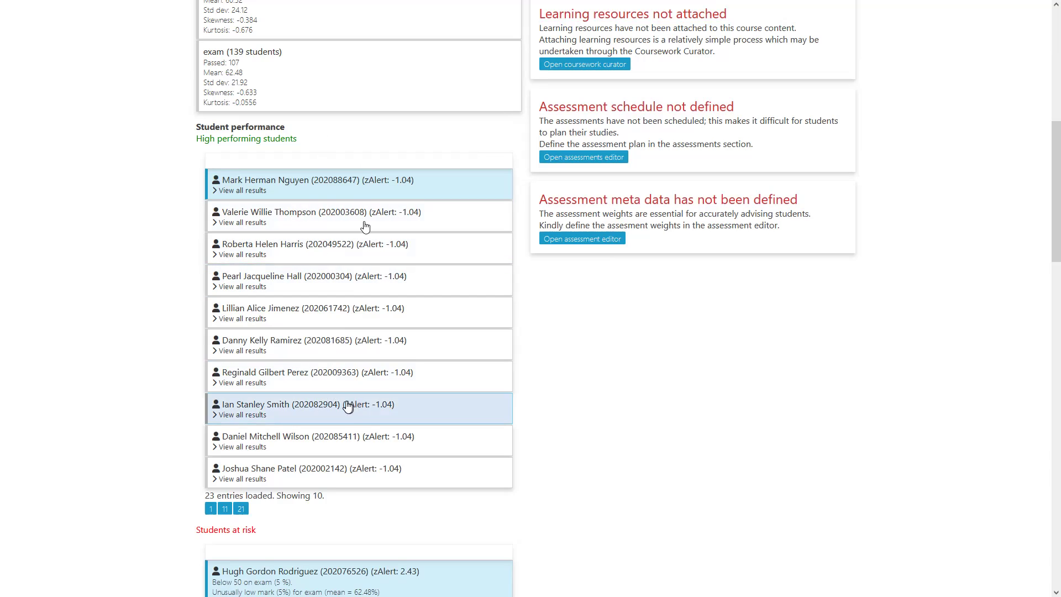
click(240, 509)
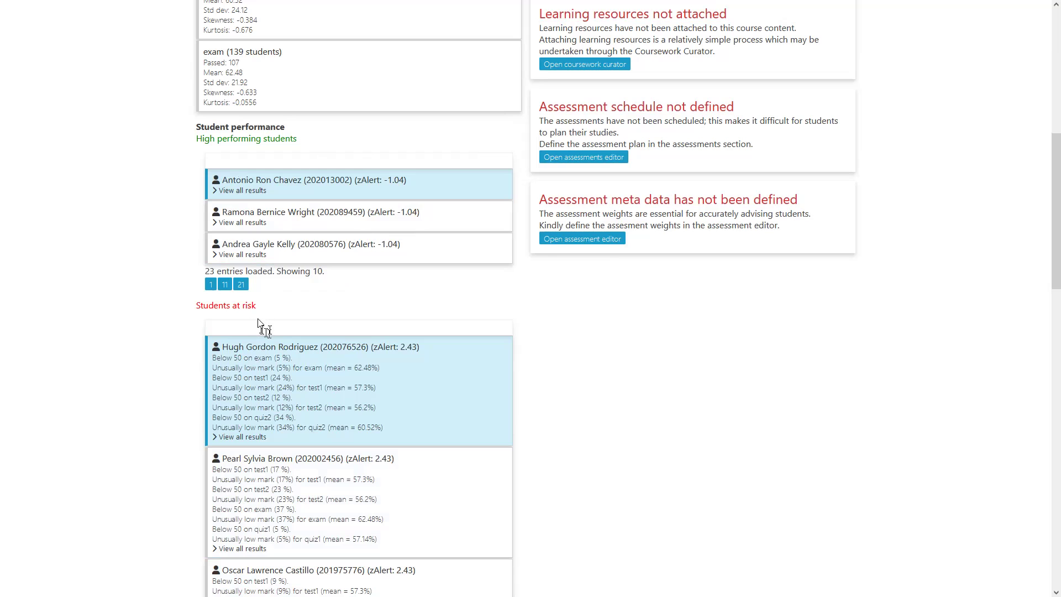
click(211, 285)
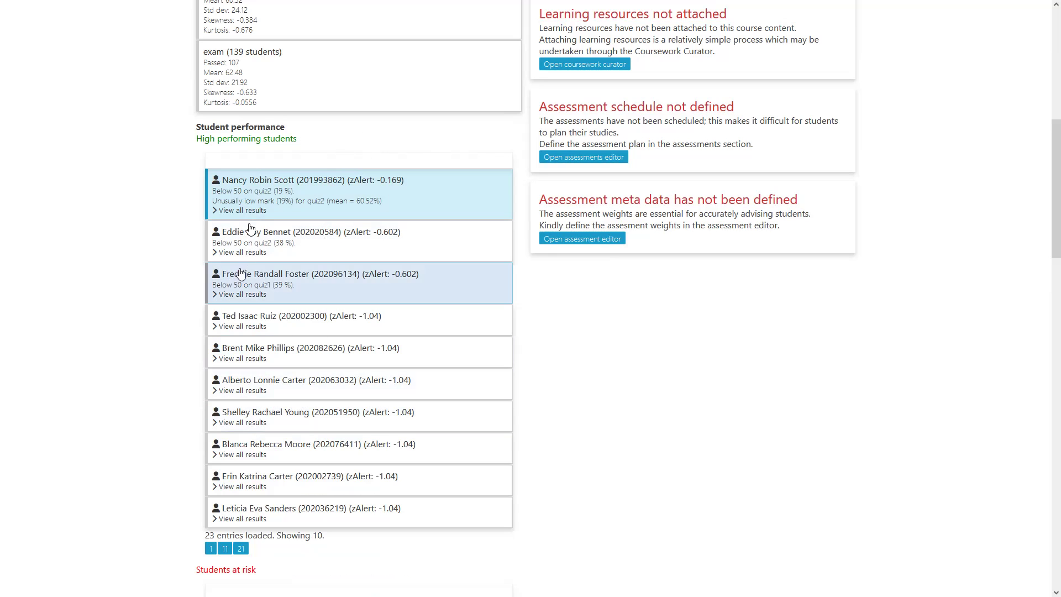
drag(231, 183, 408, 183)
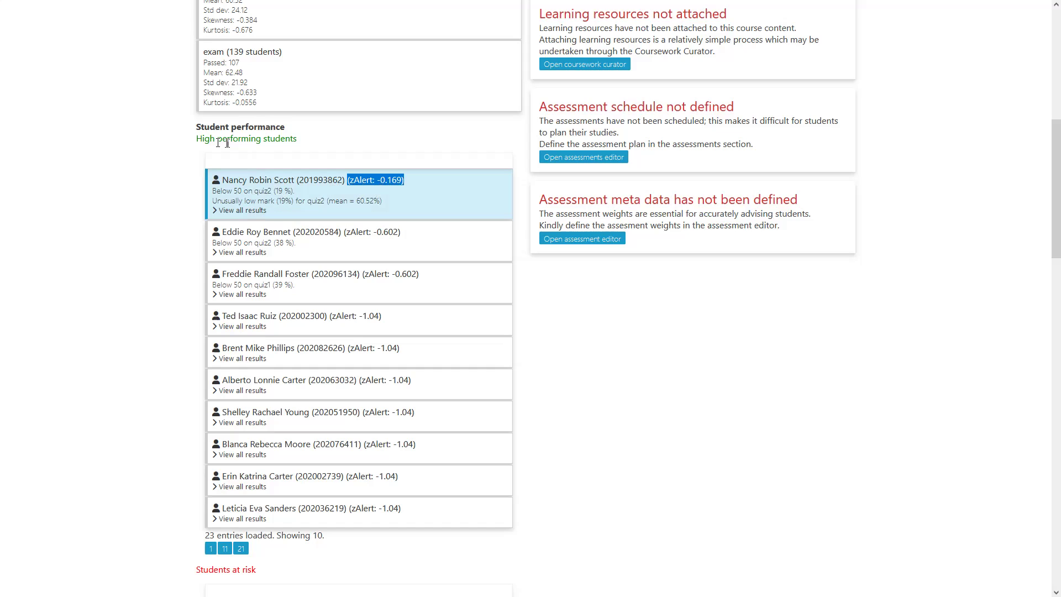
Step: Highlight the High performing students heading and the first student's quiz2 alert notes
drag(203, 136, 315, 136)
click(324, 137)
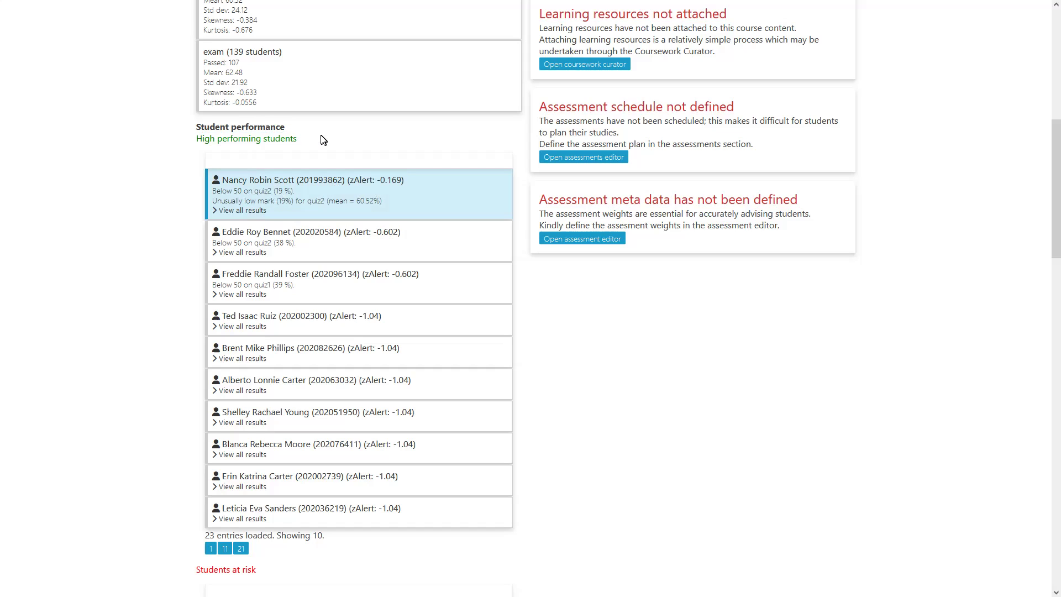
drag(227, 191, 313, 203)
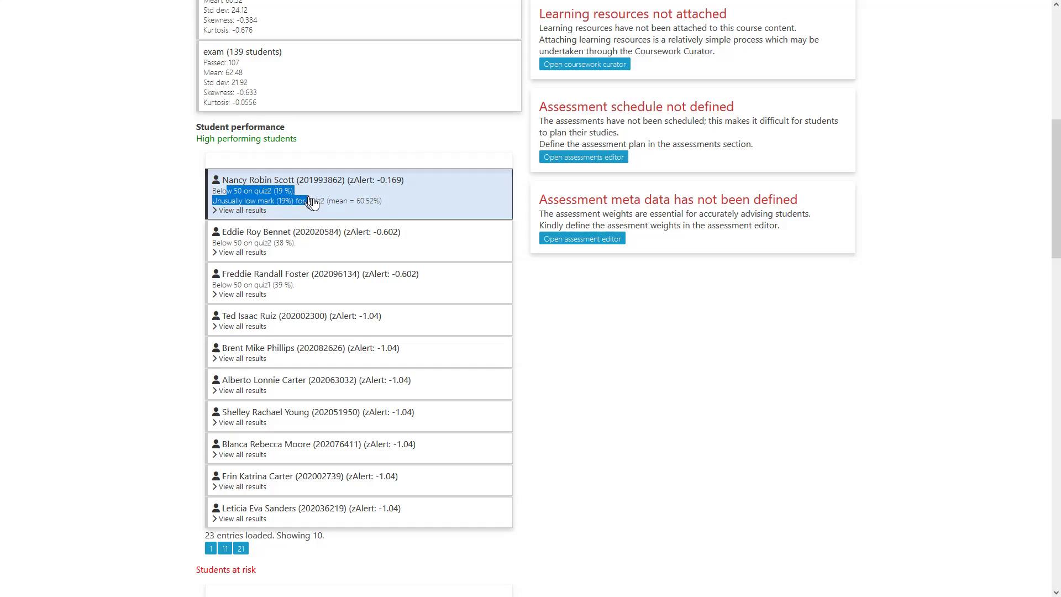
click(367, 203)
mouse_move(279, 205)
mouse_down()
mouse_move(357, 205)
mouse_move(285, 191)
mouse_move(308, 201)
mouse_move(289, 197)
mouse_move(297, 193)
mouse_up()
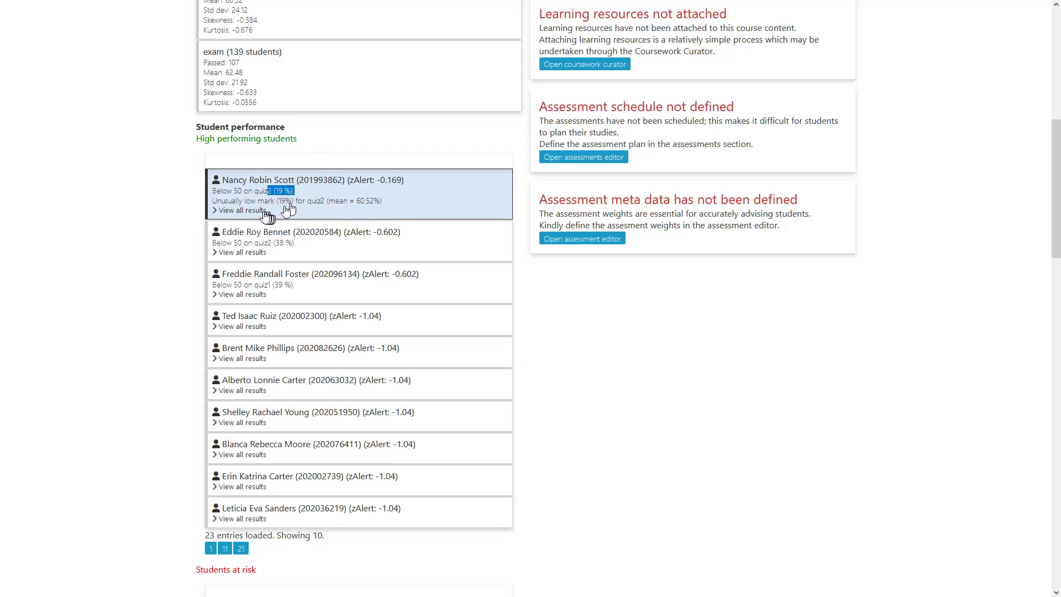
Step: Expand all results for the first high performing student and highlight the exam and test2 marks, plus the list heading
click(247, 213)
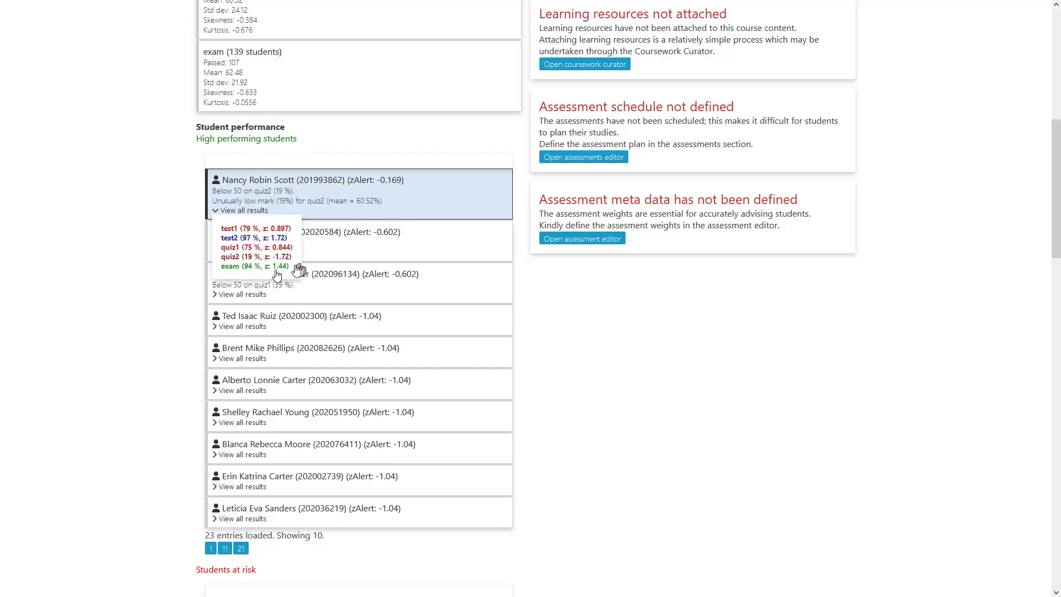
drag(219, 269, 270, 267)
drag(226, 238, 252, 239)
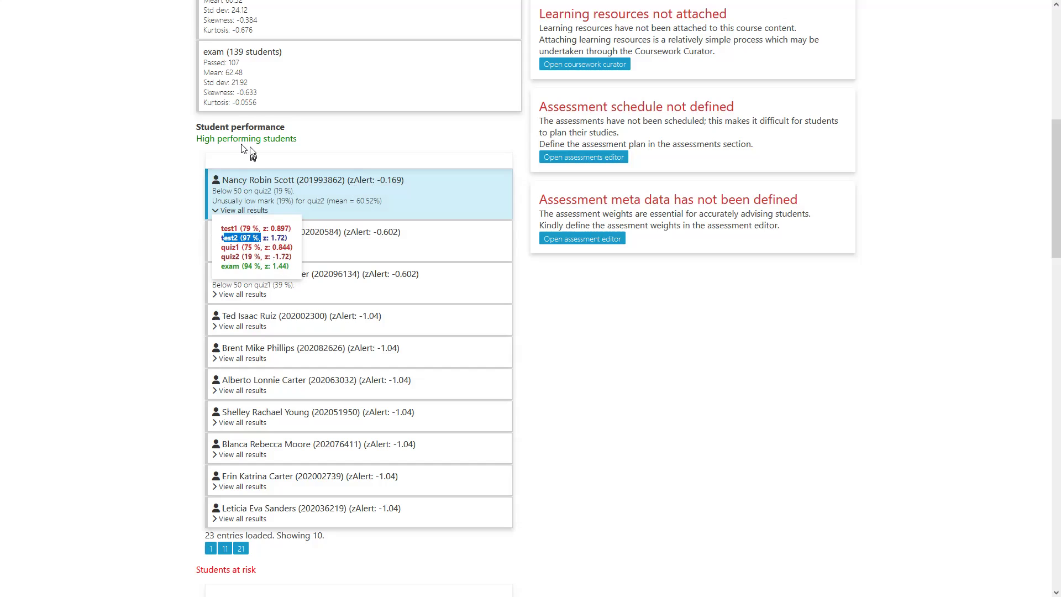
drag(219, 135, 282, 135)
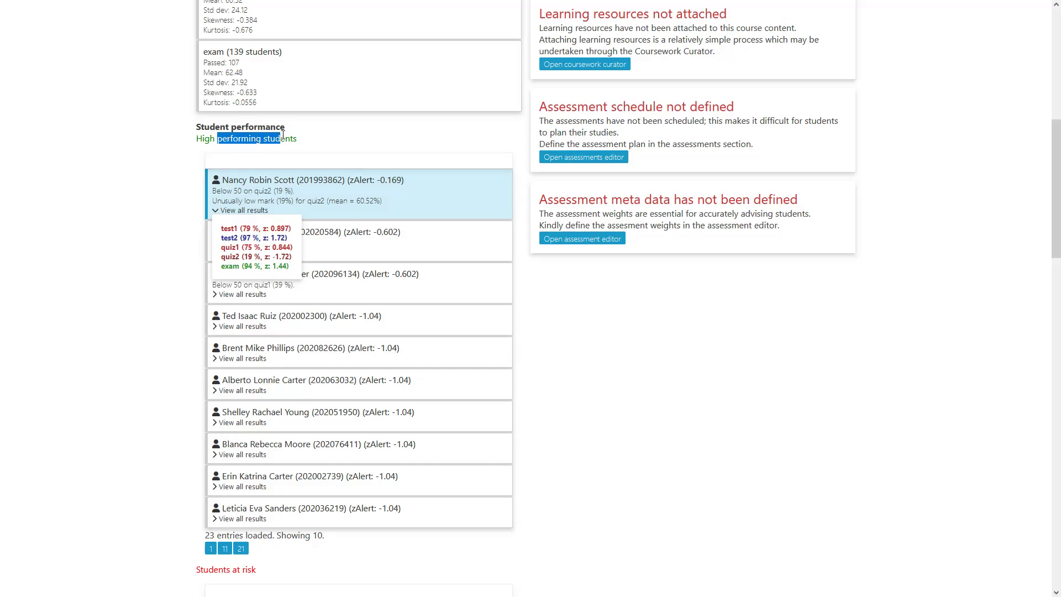
click(339, 144)
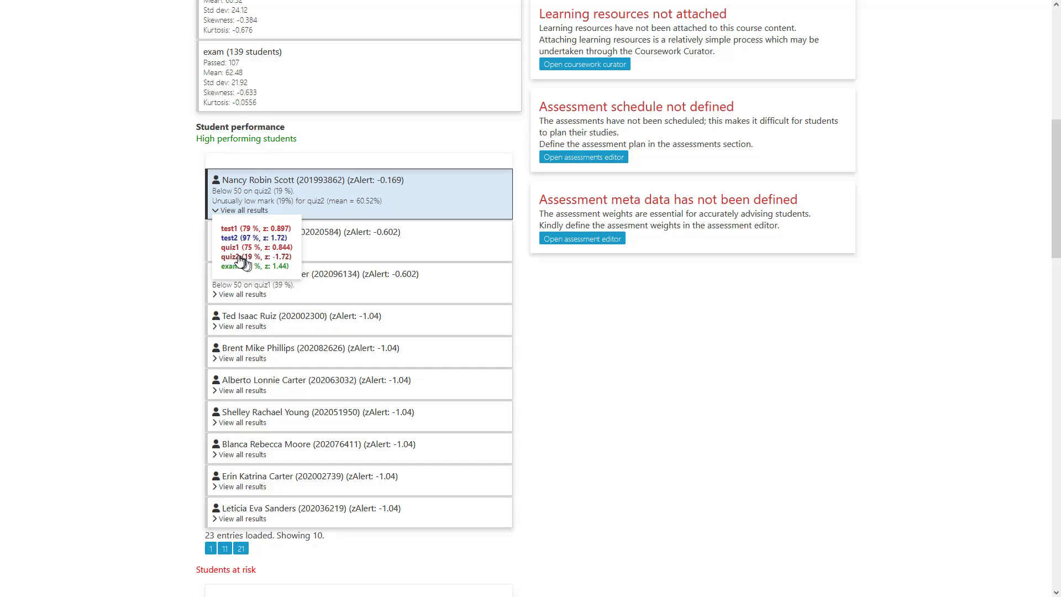
Step: Highlight the first student's quiz2 and quiz1 results and the test1 to quiz1 z-scores, and collapse the results
drag(237, 257, 277, 257)
click(291, 260)
drag(236, 248, 299, 251)
click(280, 251)
drag(275, 228, 278, 251)
drag(230, 138, 339, 181)
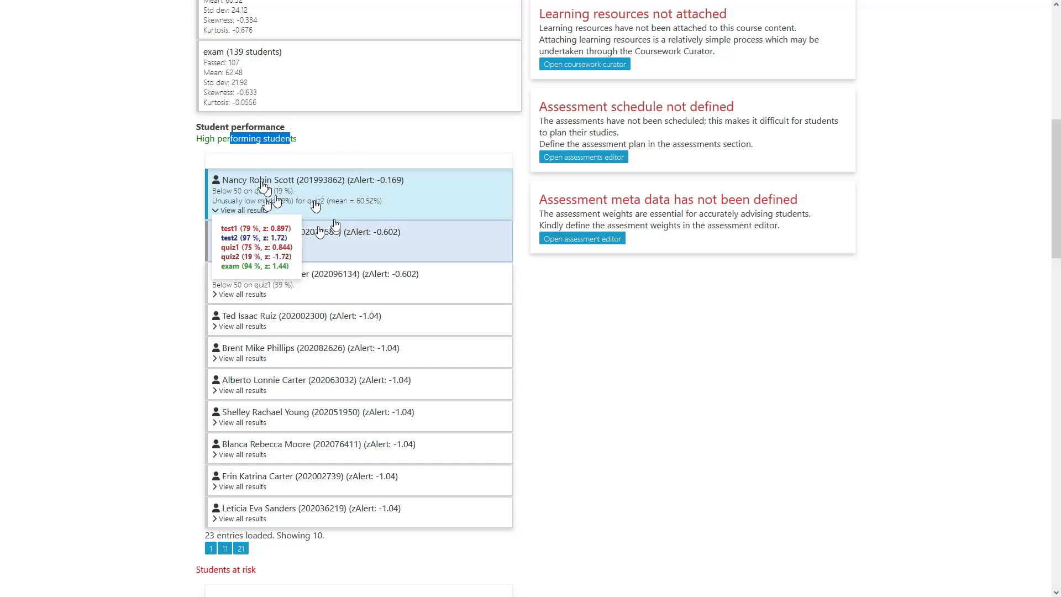
click(238, 210)
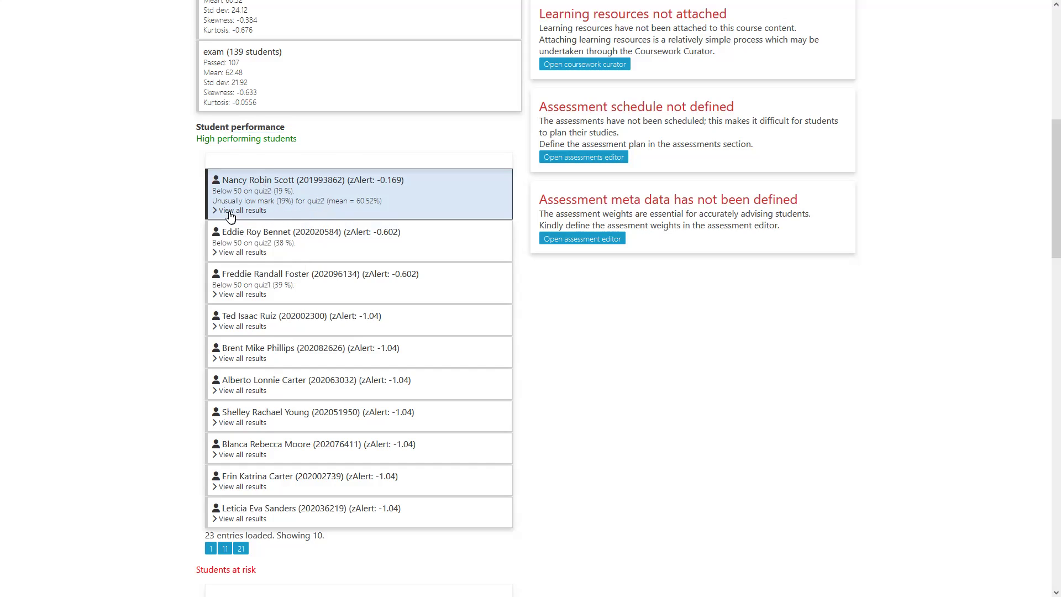
Step: Expand and collapse all results for the third and sixth high performing students, and go to the list page at 11
click(244, 297)
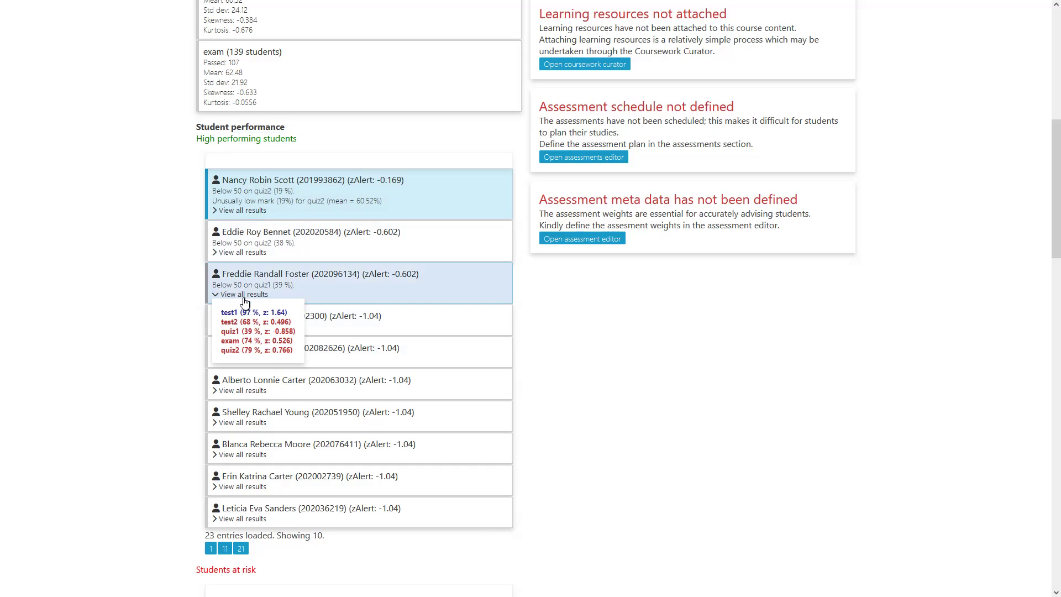
click(244, 299)
click(246, 396)
click(245, 395)
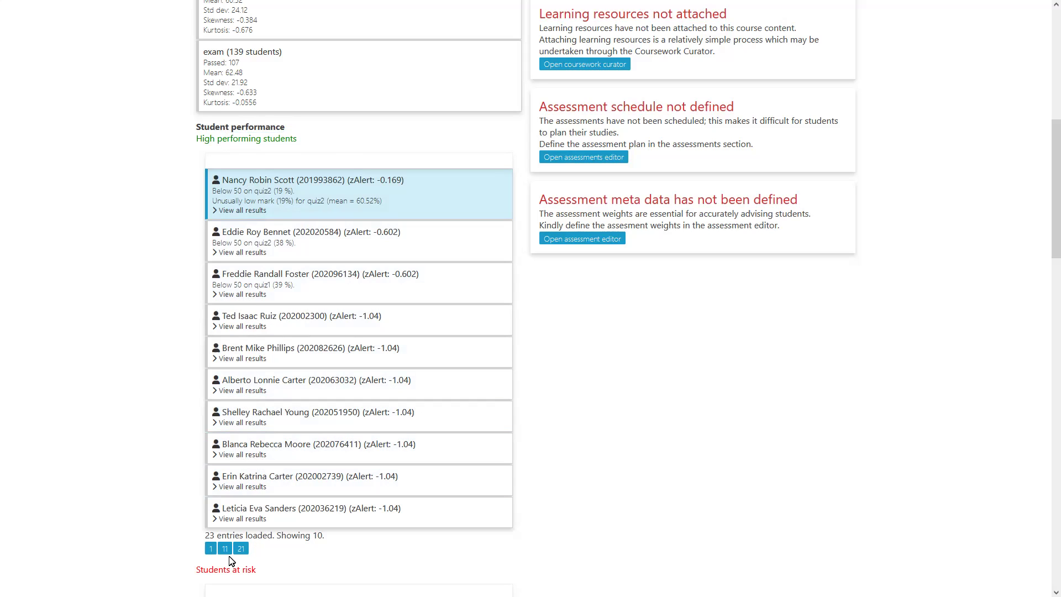
click(225, 549)
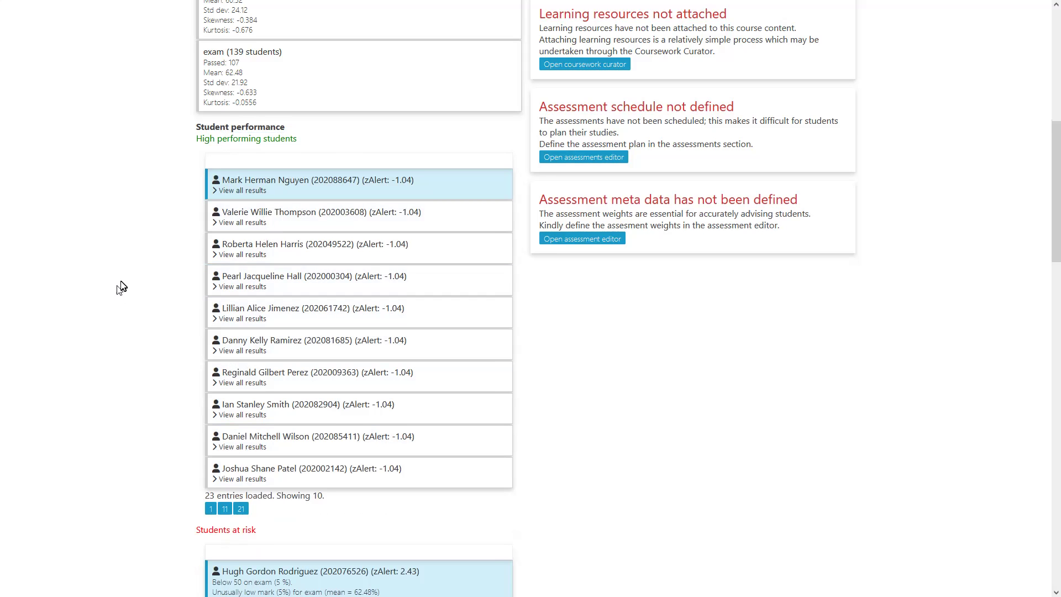
Step: Go to the list of students at risk and highlight its heading
scroll(121, 287, down, 8)
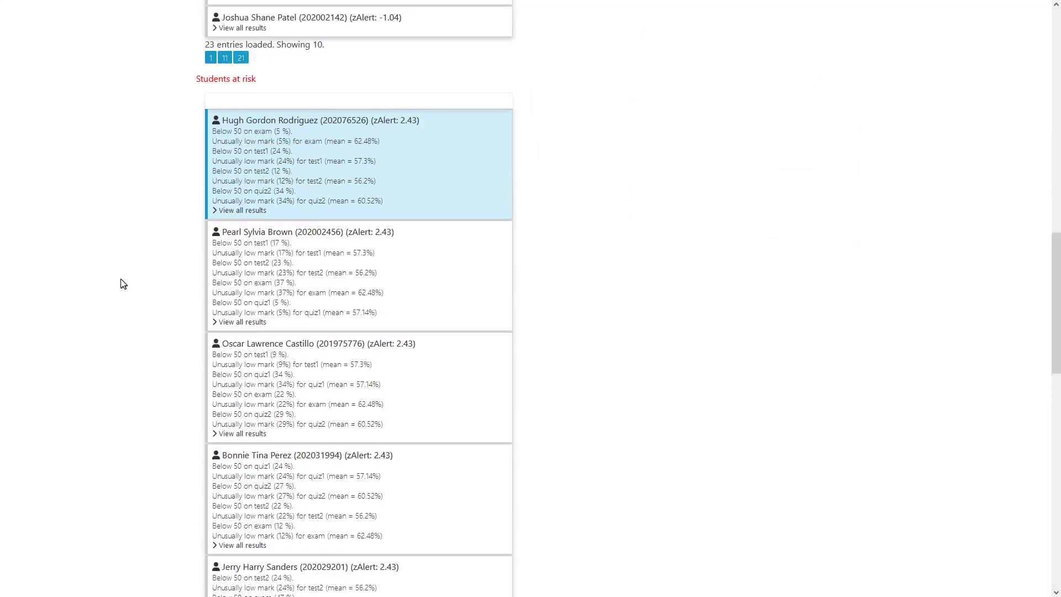
scroll(122, 283, up, 1)
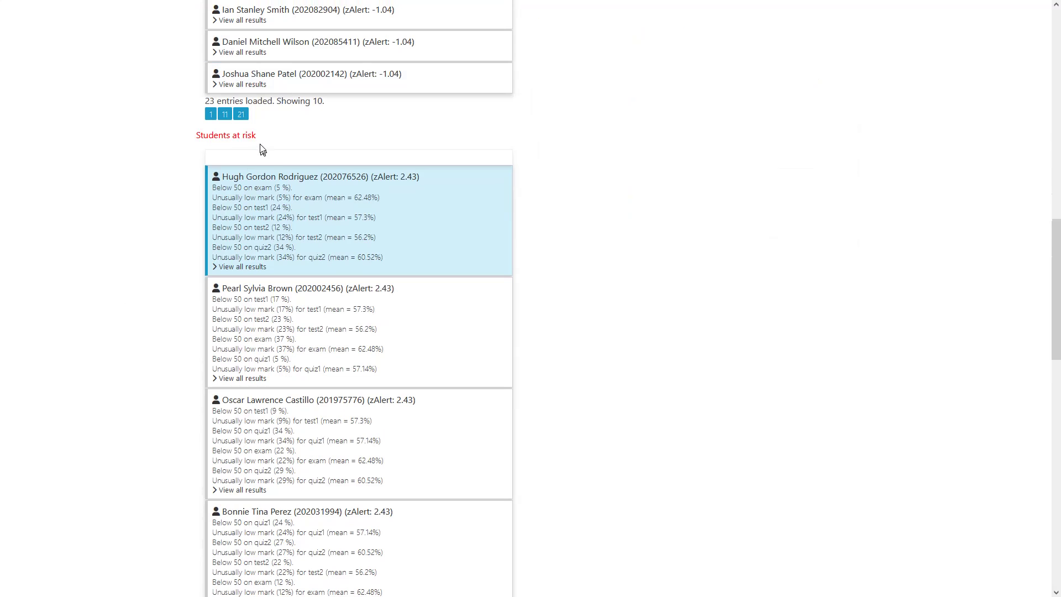
drag(224, 137, 209, 136)
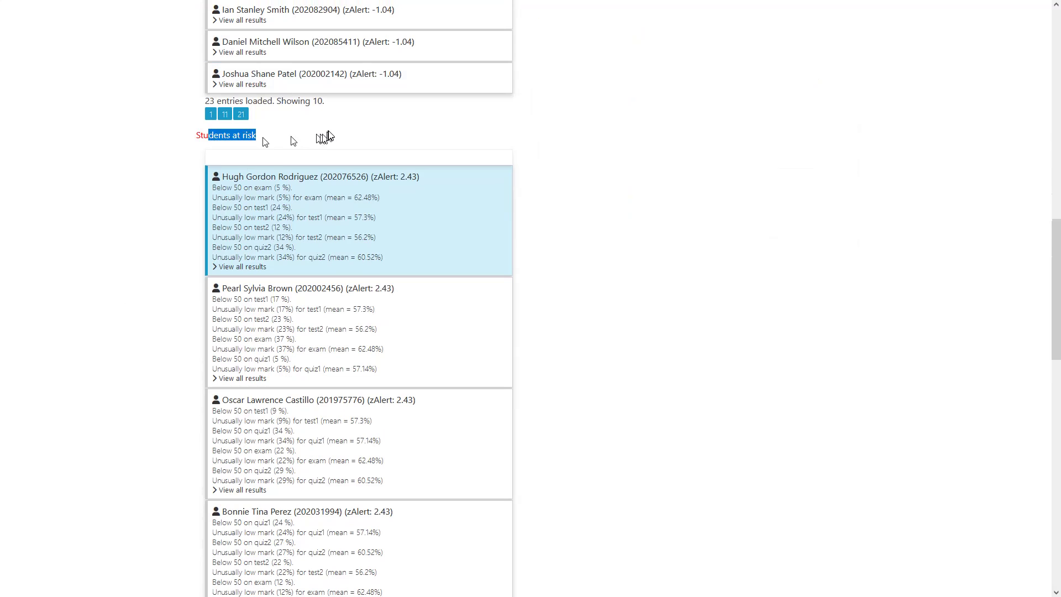
click(325, 137)
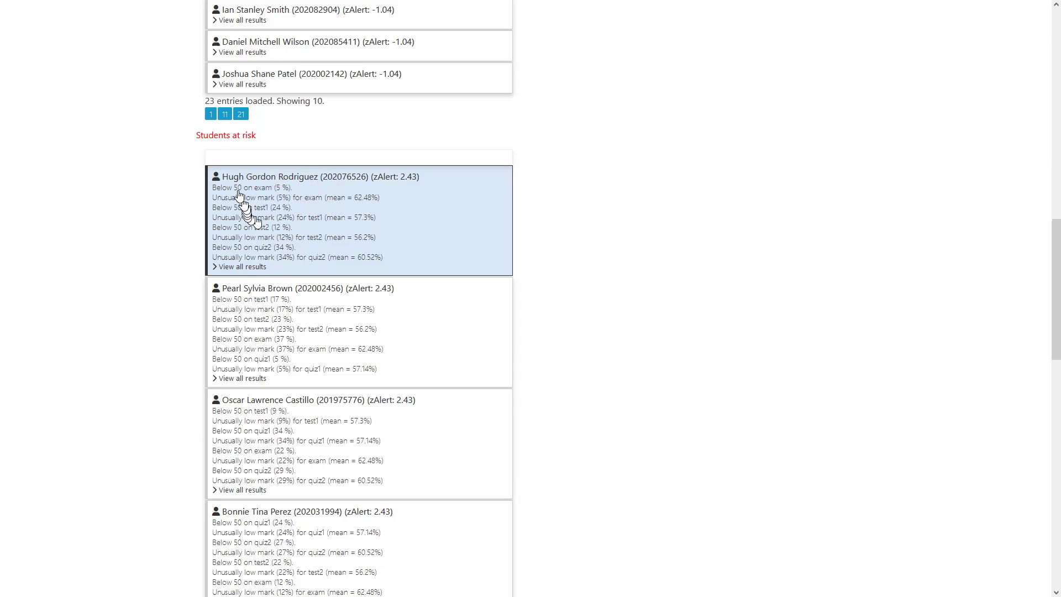
Step: Highlight the first at-risk student's exam alert notes and the exam mean, and expand and collapse all of that student's results
drag(232, 191, 293, 189)
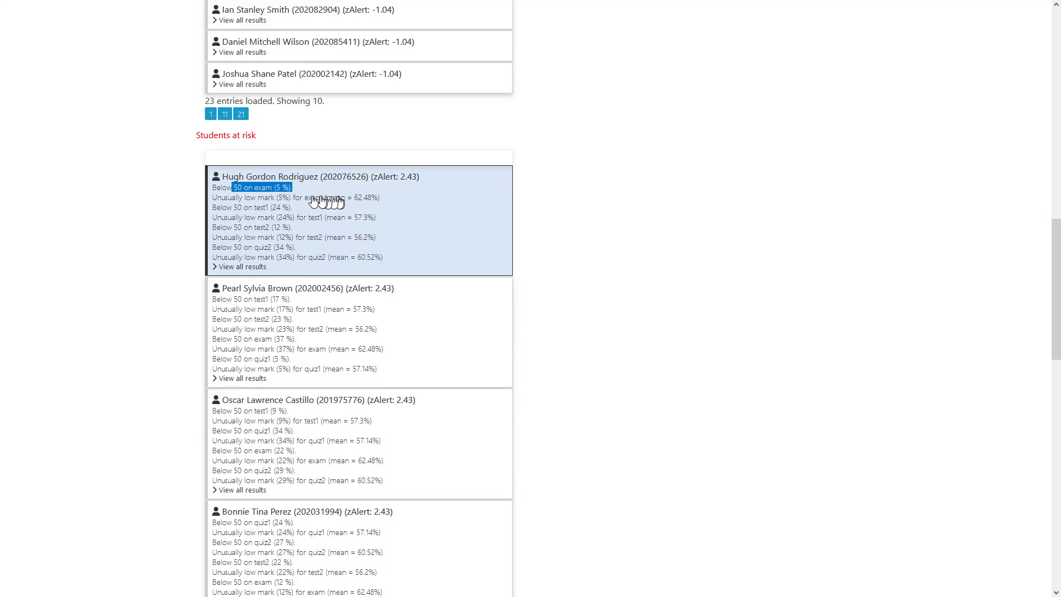
drag(294, 198, 379, 199)
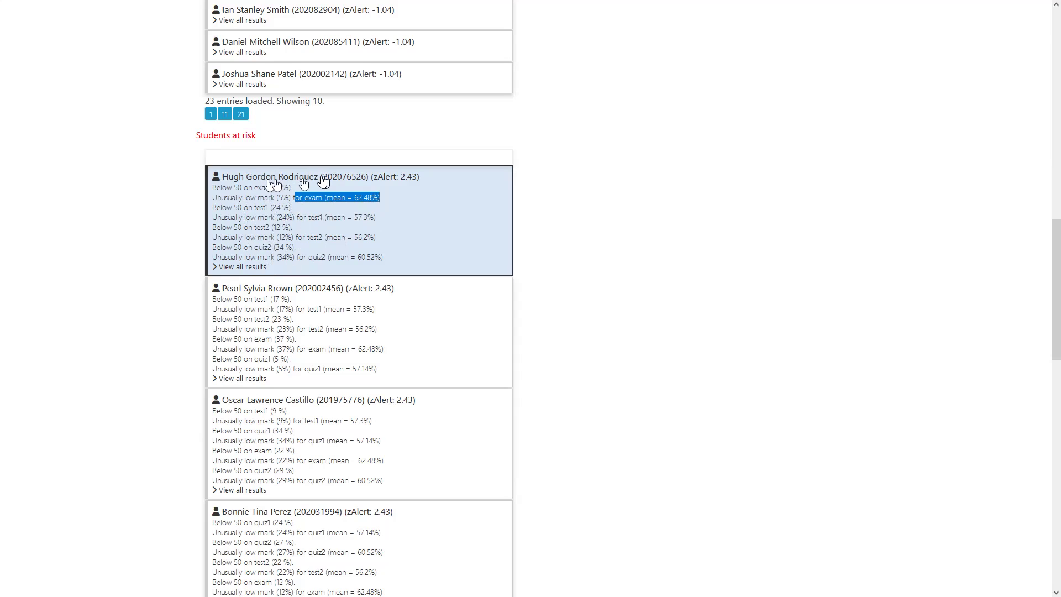
click(252, 271)
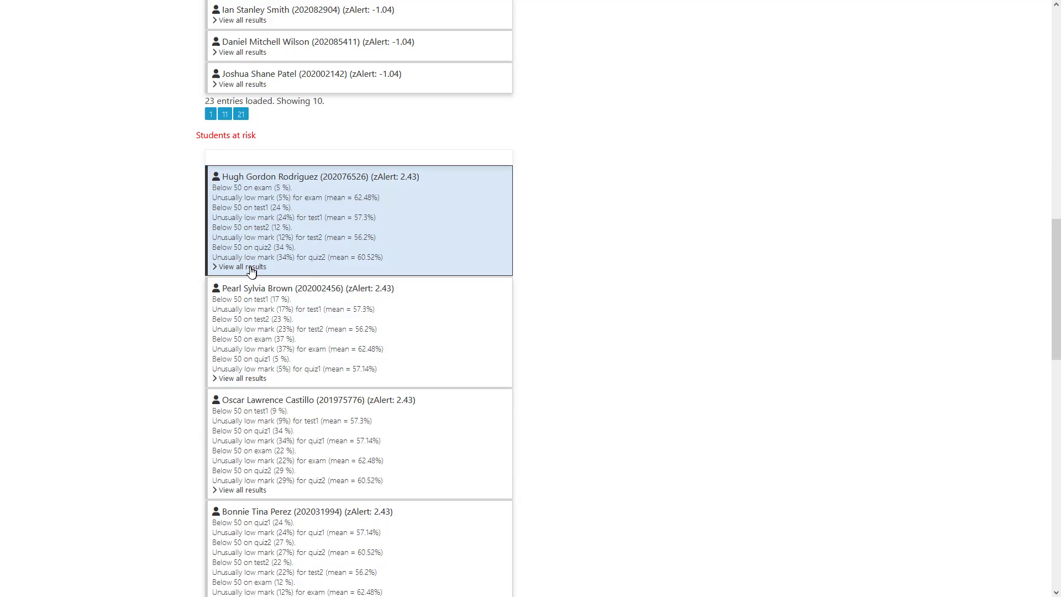
click(251, 270)
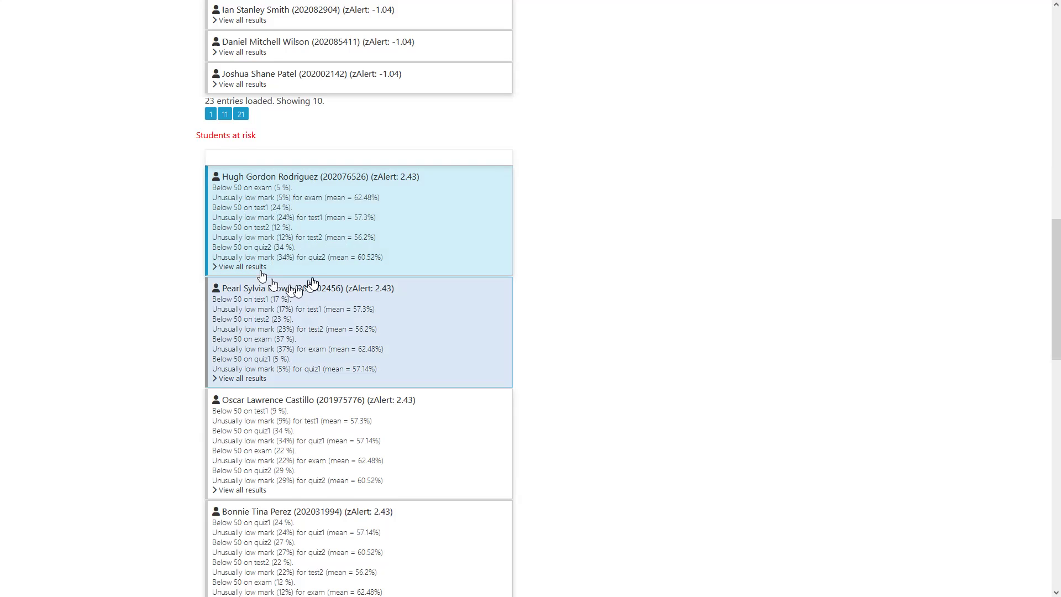
Step: Page through the students at risk at 11 and 21
scroll(310, 286, down, 6)
scroll(310, 290, down, 1)
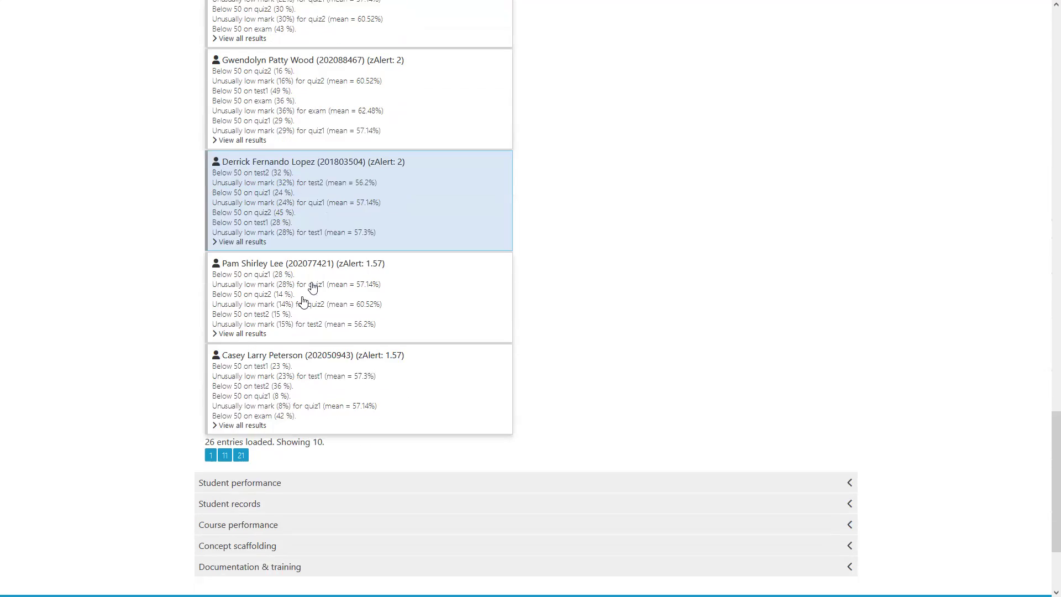
click(226, 443)
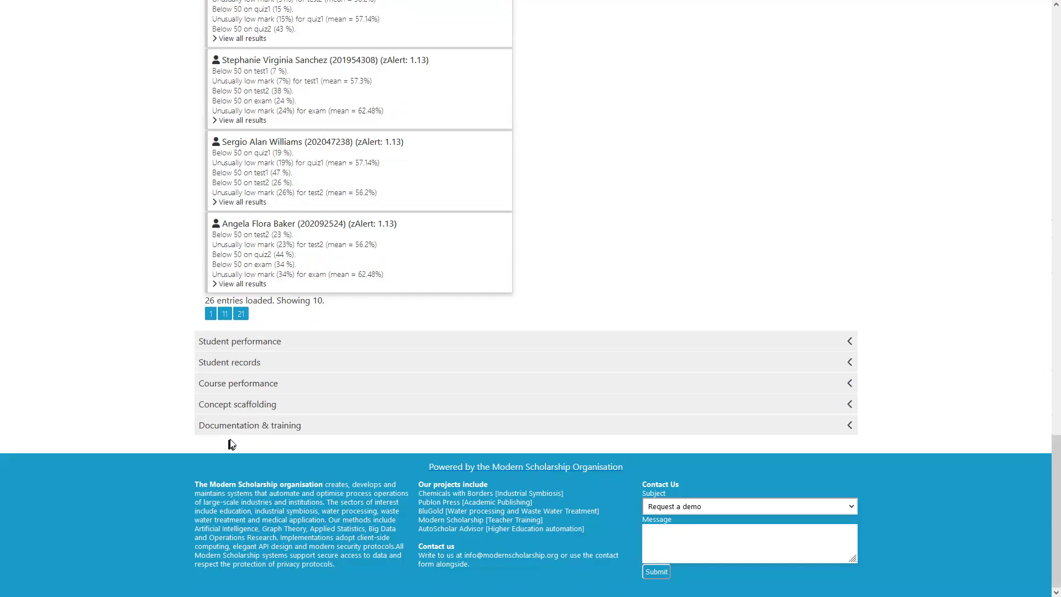
click(242, 314)
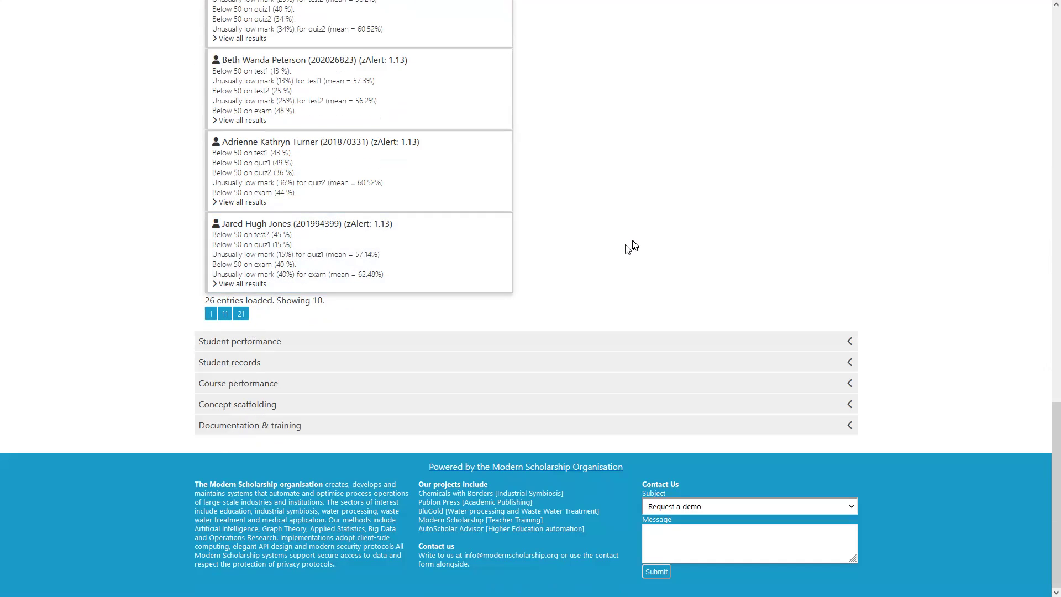
Step: Look over the whole course status page, from the class summary to the collapsed sections below the students at risk
scroll(633, 242, up, 20)
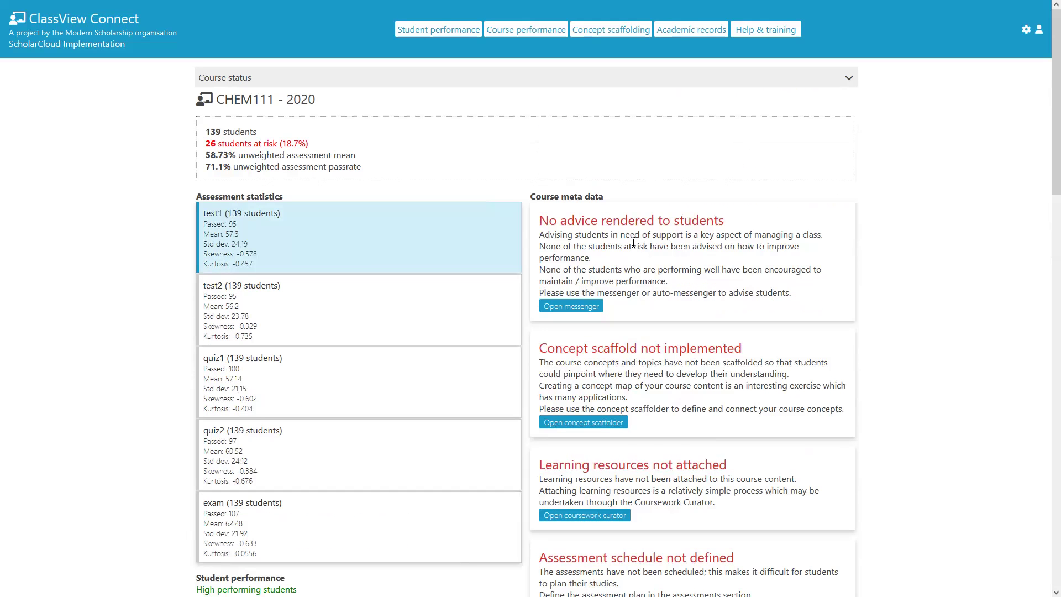
scroll(633, 243, down, 10)
scroll(634, 247, up, 10)
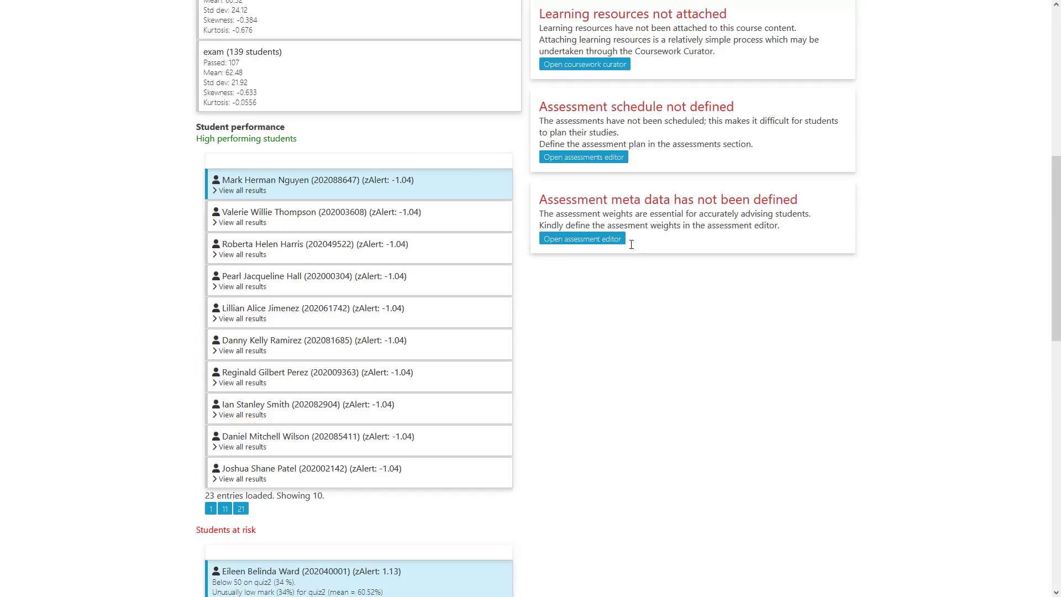
scroll(185, 389, down, 15)
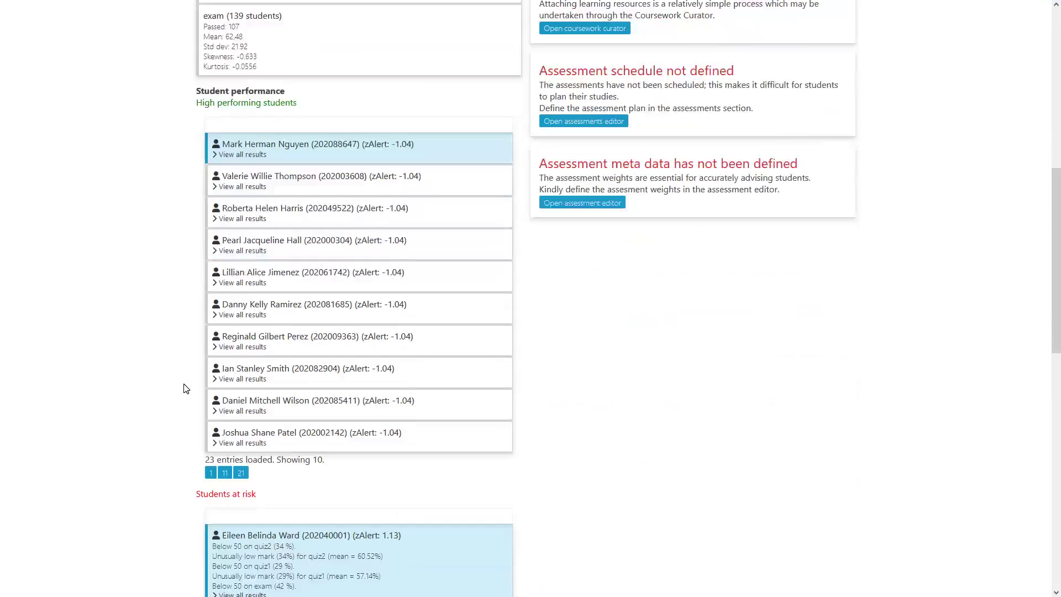
scroll(186, 389, down, 5)
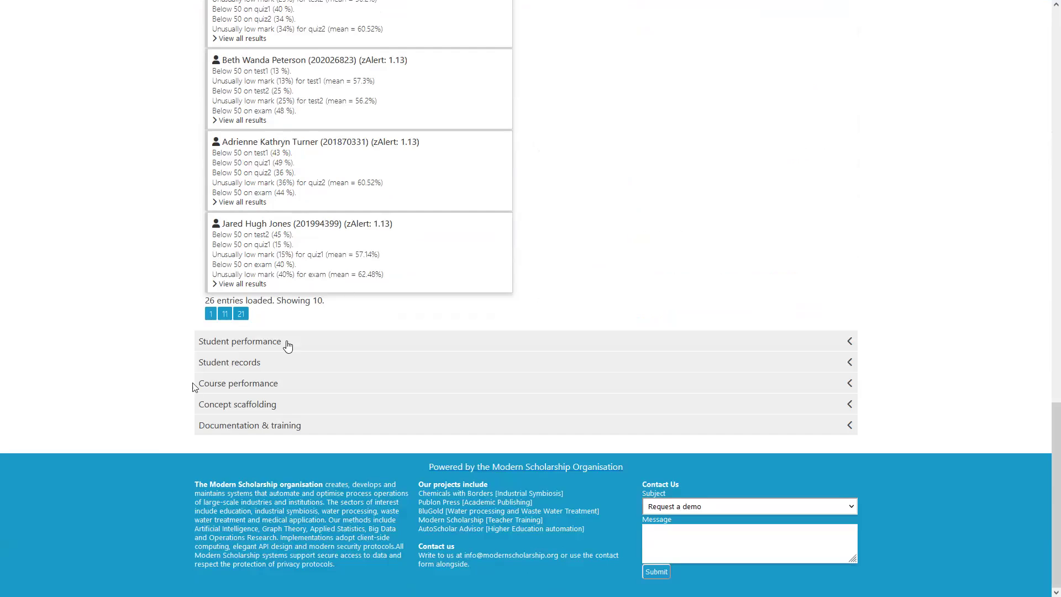
scroll(287, 346, up, 20)
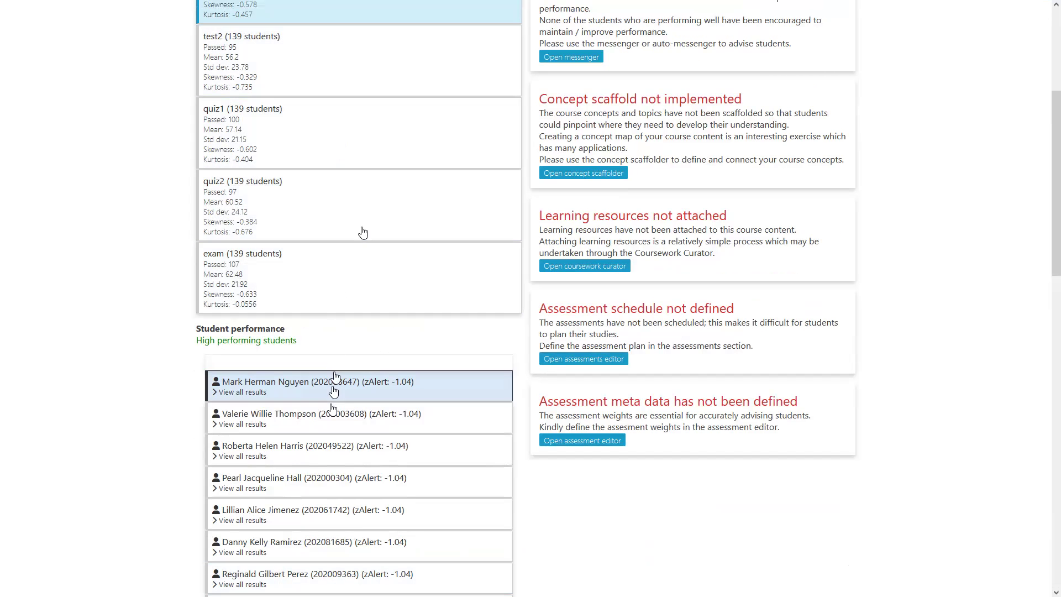
scroll(396, 249, up, 5)
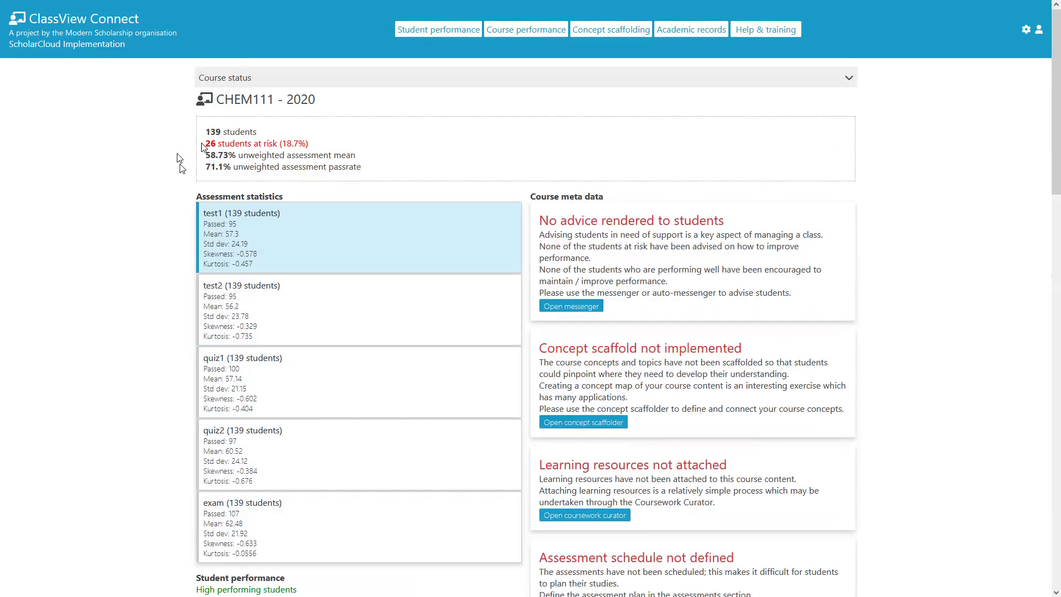
Step: Review the "No advice rendered to students" notice in the course meta data, highlighting its title and text
scroll(927, 296, down, 1)
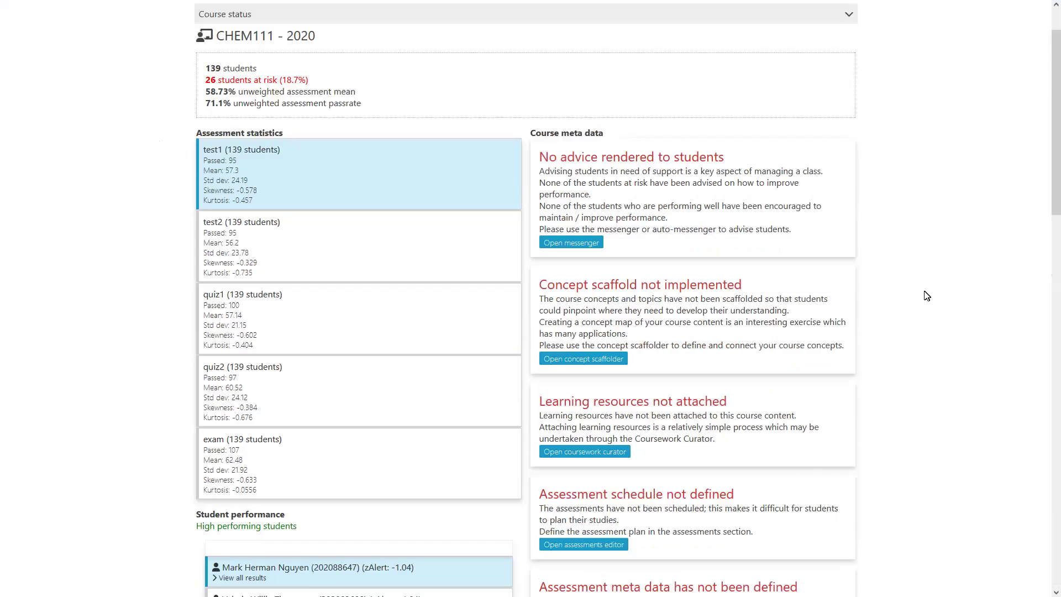
scroll(927, 296, down, 2)
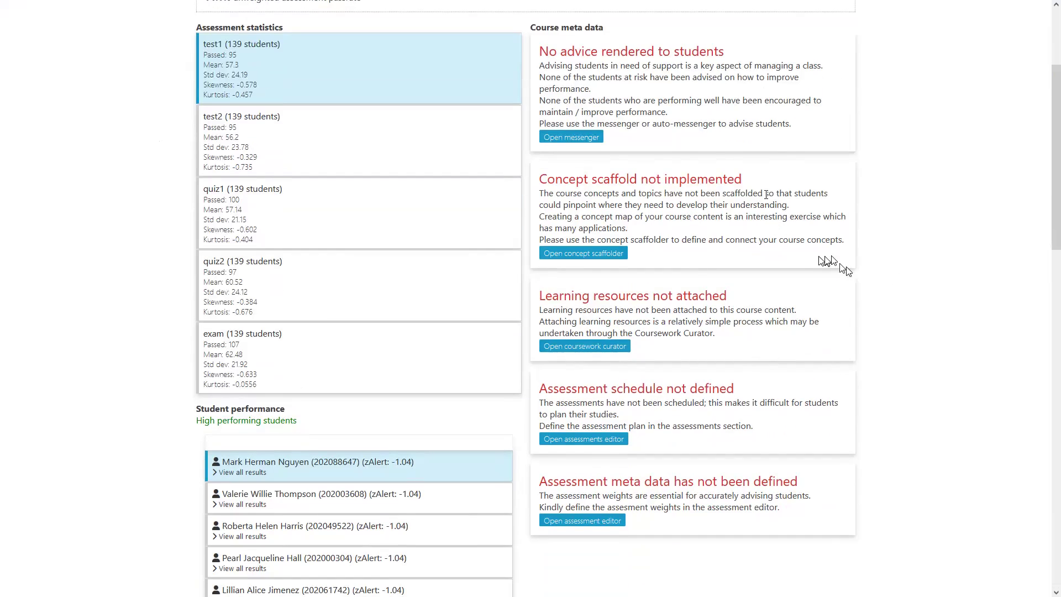
drag(736, 57, 544, 55)
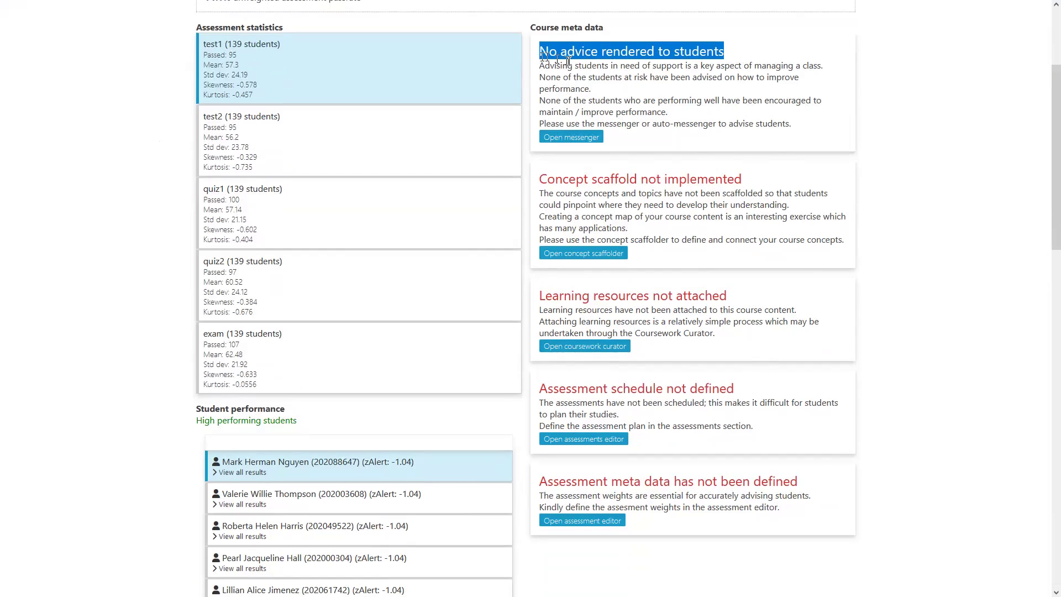
click(603, 68)
drag(666, 123, 581, 55)
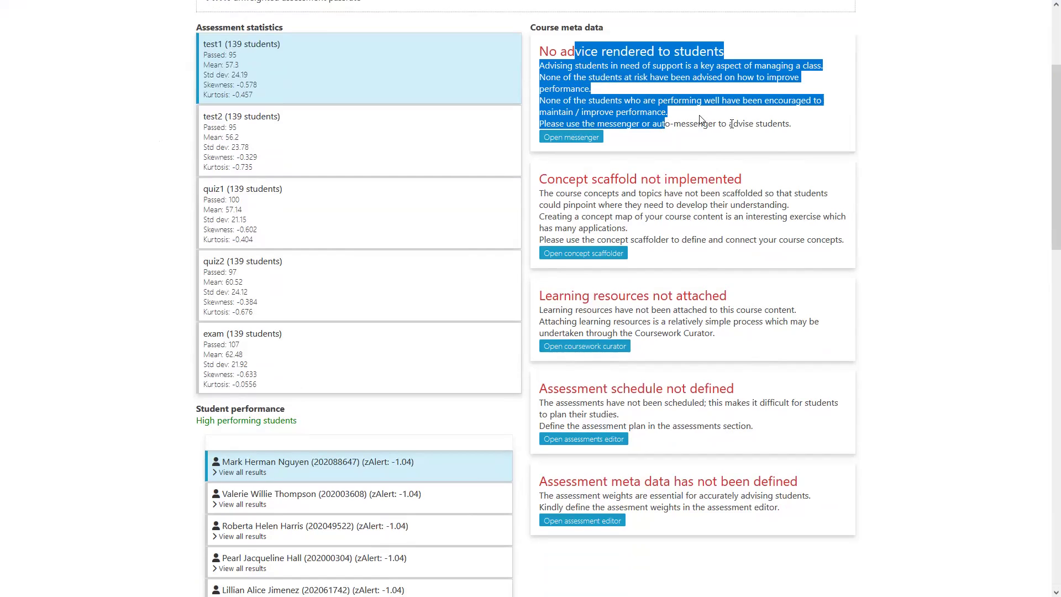
click(732, 124)
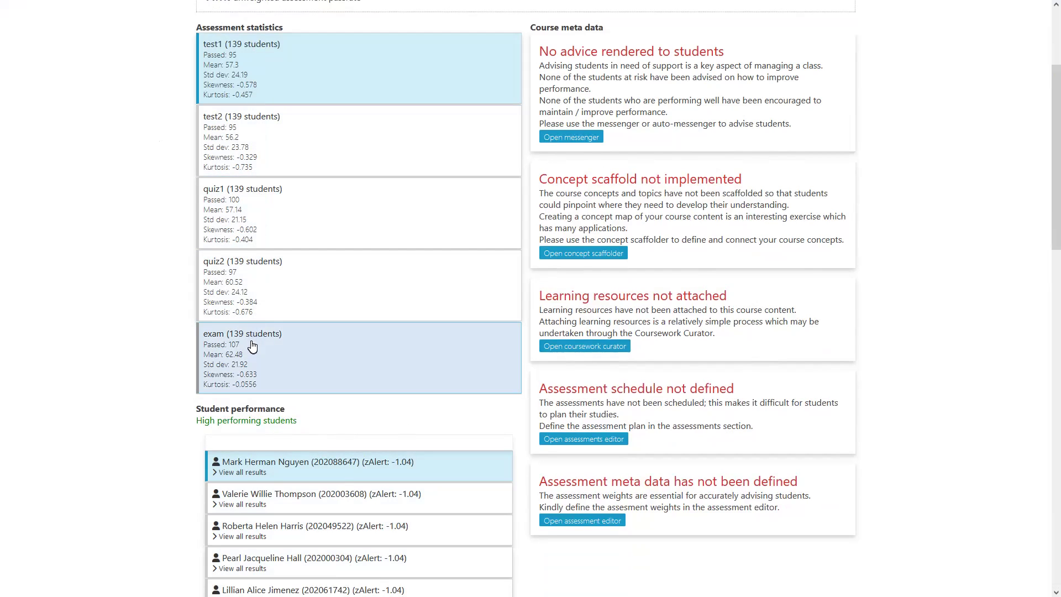
drag(724, 54, 545, 48)
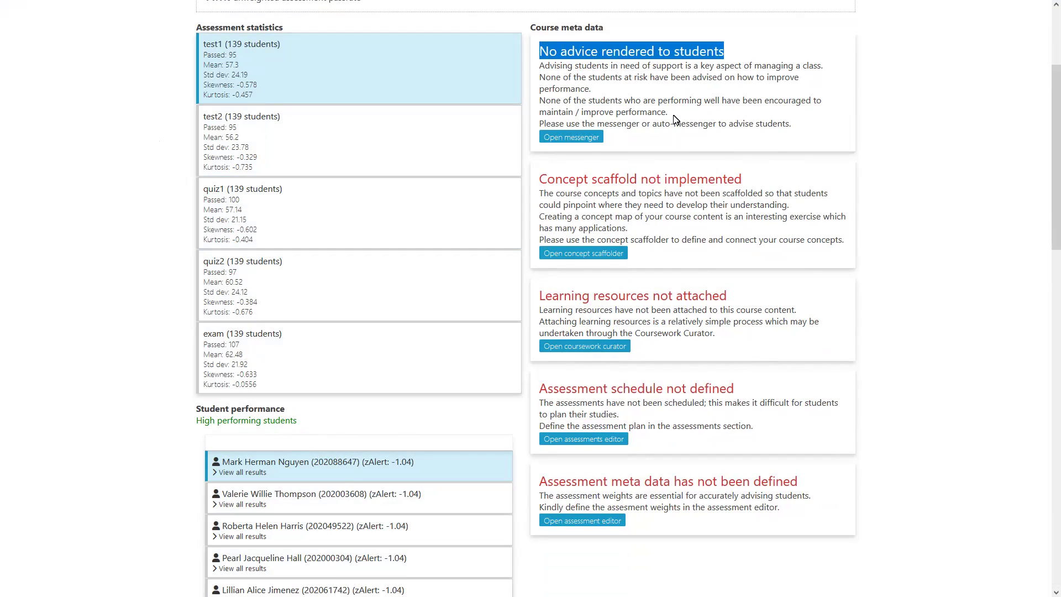
Step: Highlight the body text of the "No advice rendered to students" notice, including the messenger and auto-messenger recommendation, and clear the selection
click(527, 83)
drag(593, 67, 633, 123)
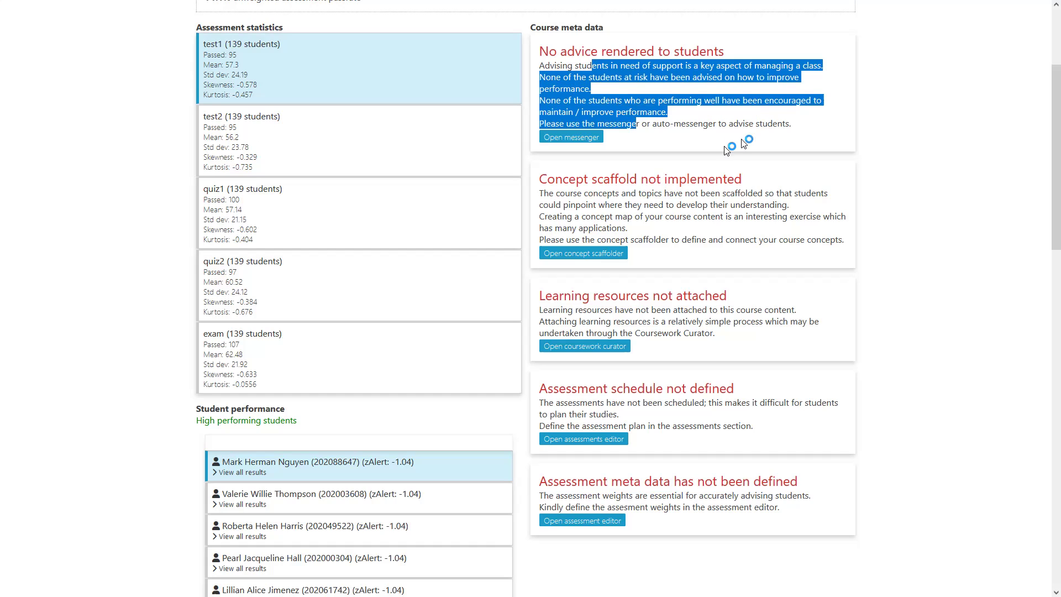
click(650, 124)
drag(633, 124, 729, 122)
click(737, 124)
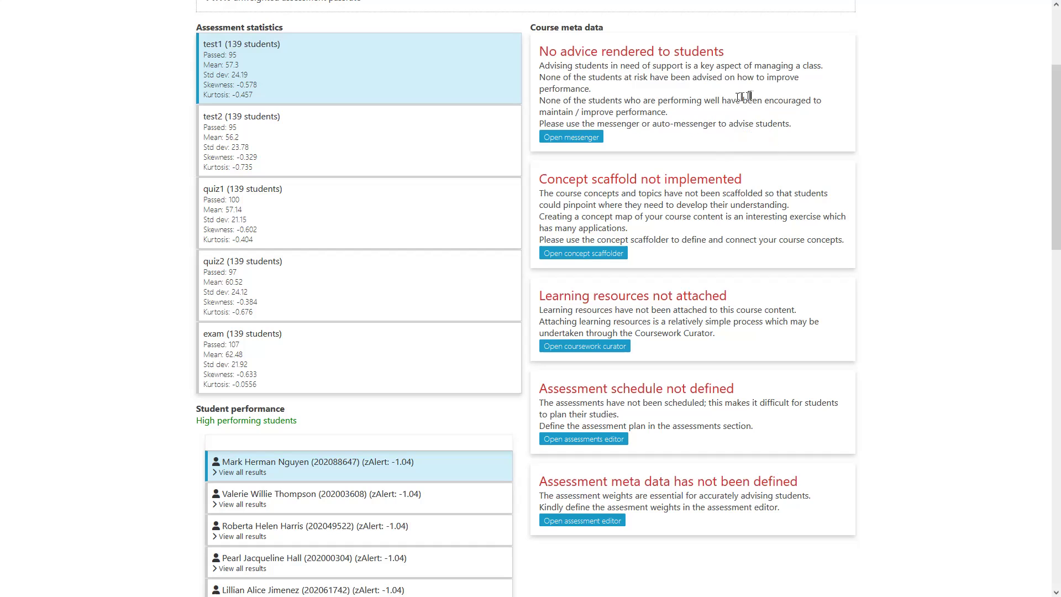
Step: Review the concept scaffold, learning resources and assessment schedule notices in the course meta data, highlighting their titles and text
scroll(679, 141, down, 1)
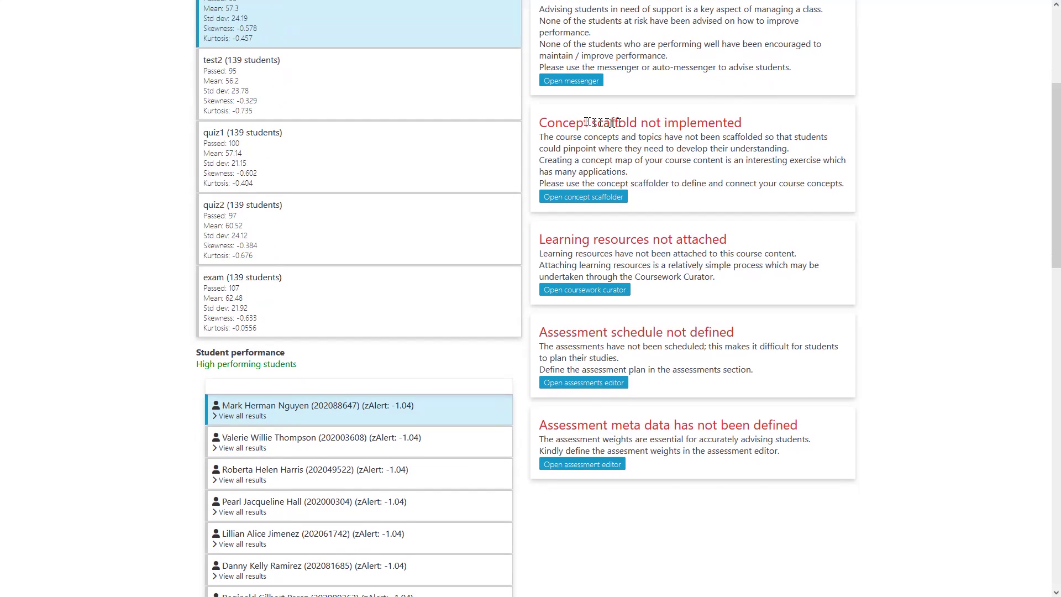
drag(565, 121, 692, 114)
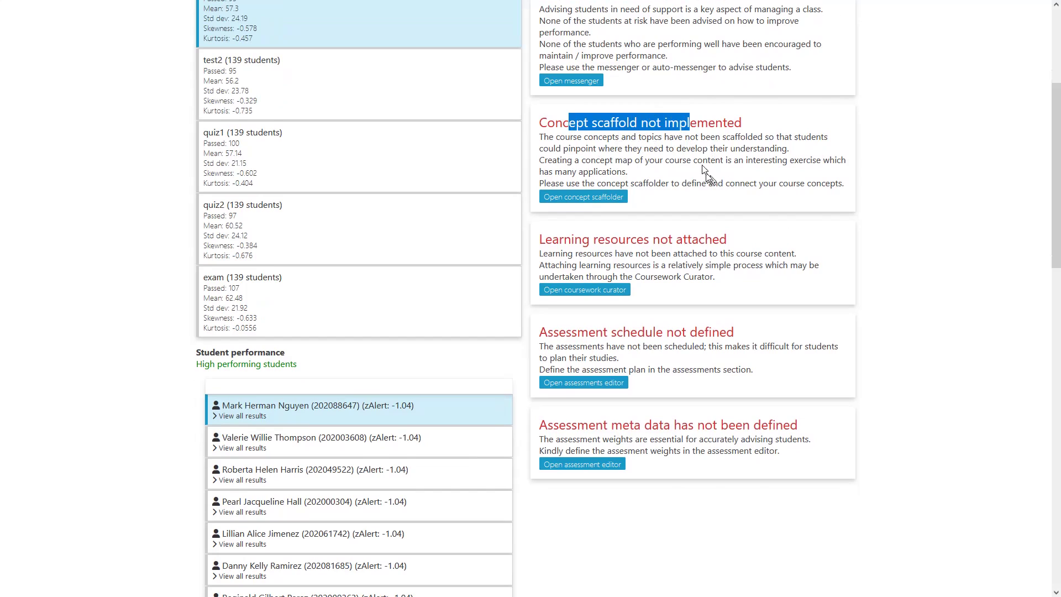
drag(564, 239, 721, 275)
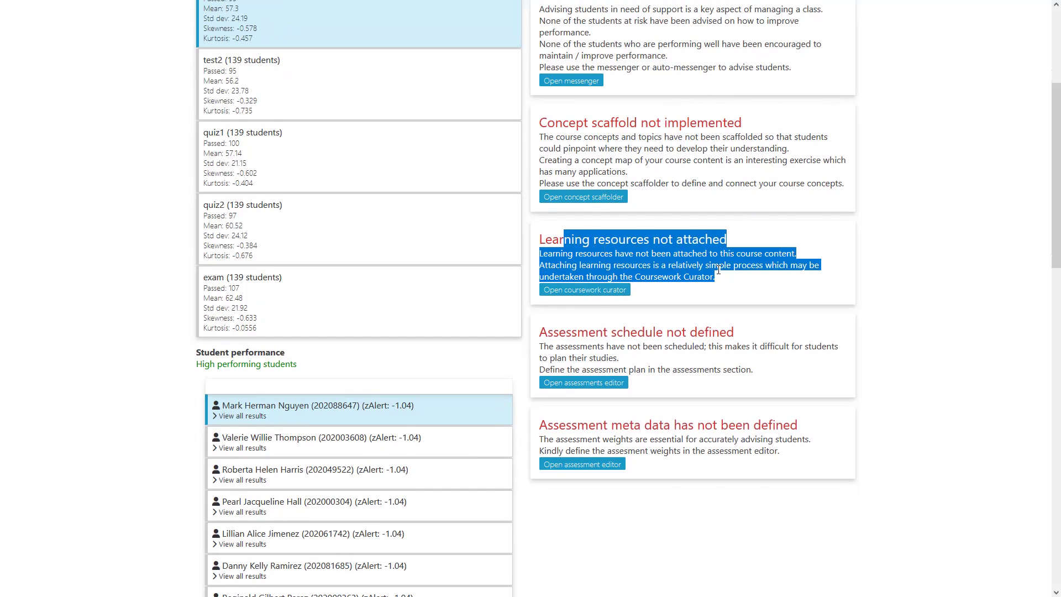
click(719, 270)
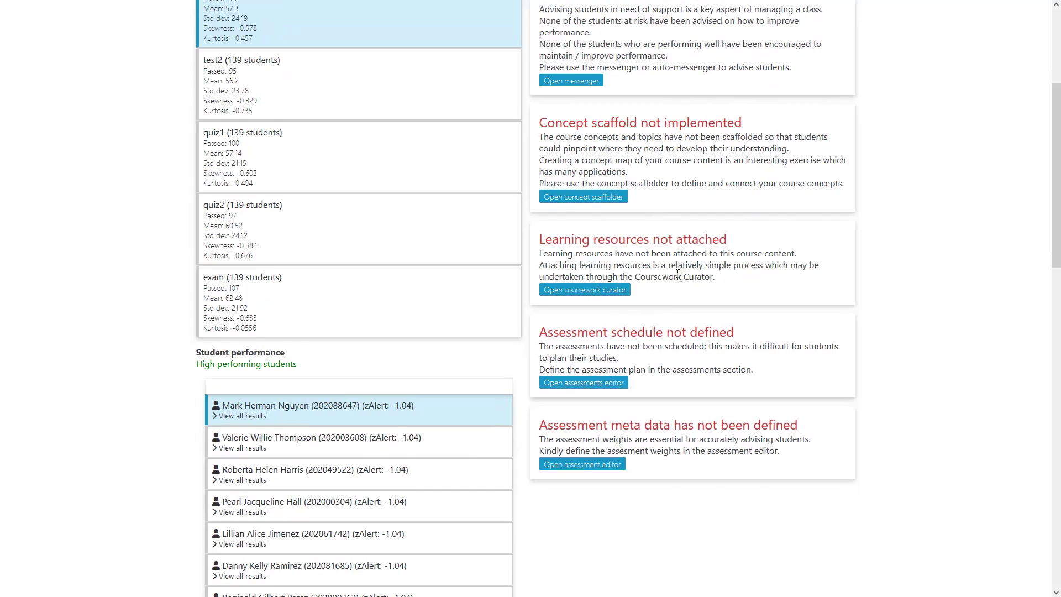
drag(560, 334, 668, 367)
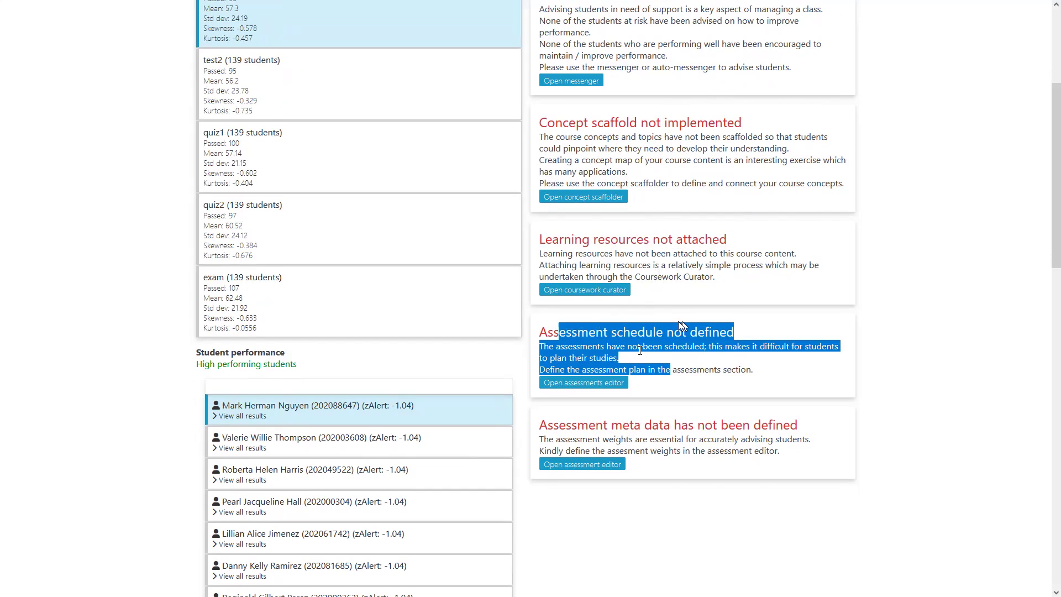
click(708, 360)
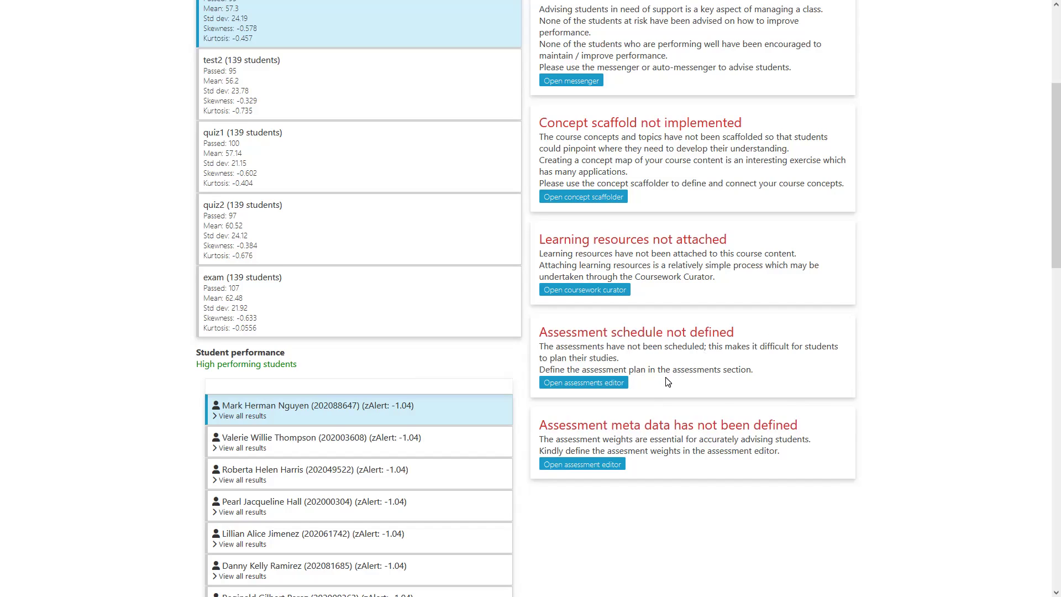
Step: Examine the "Assessment meta data has not been defined" notice alongside the class summary, assessment statistics and other course meta data notices
scroll(719, 395, down, 1)
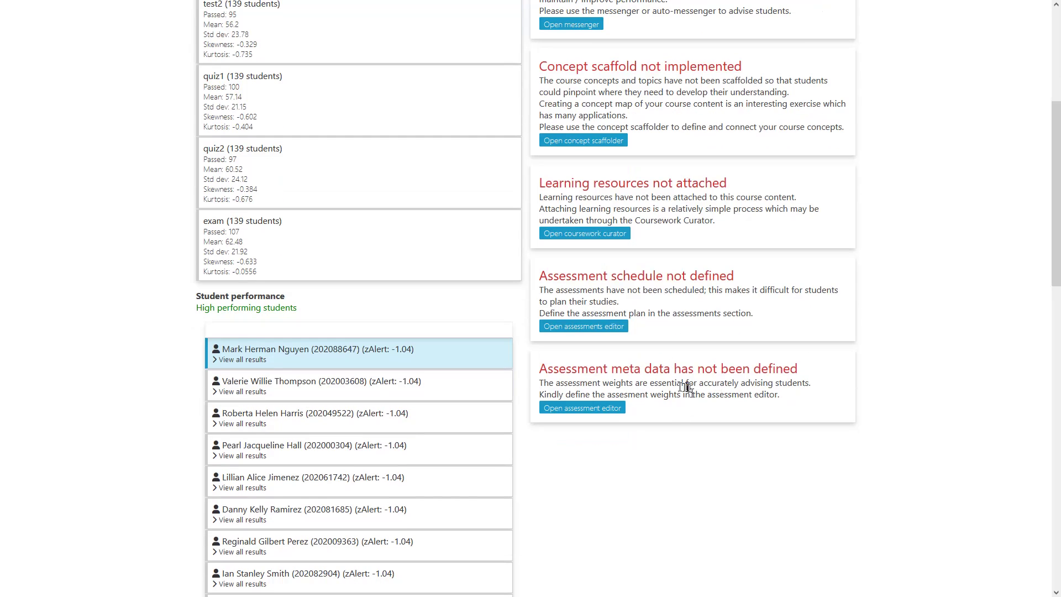
scroll(648, 387, up, 5)
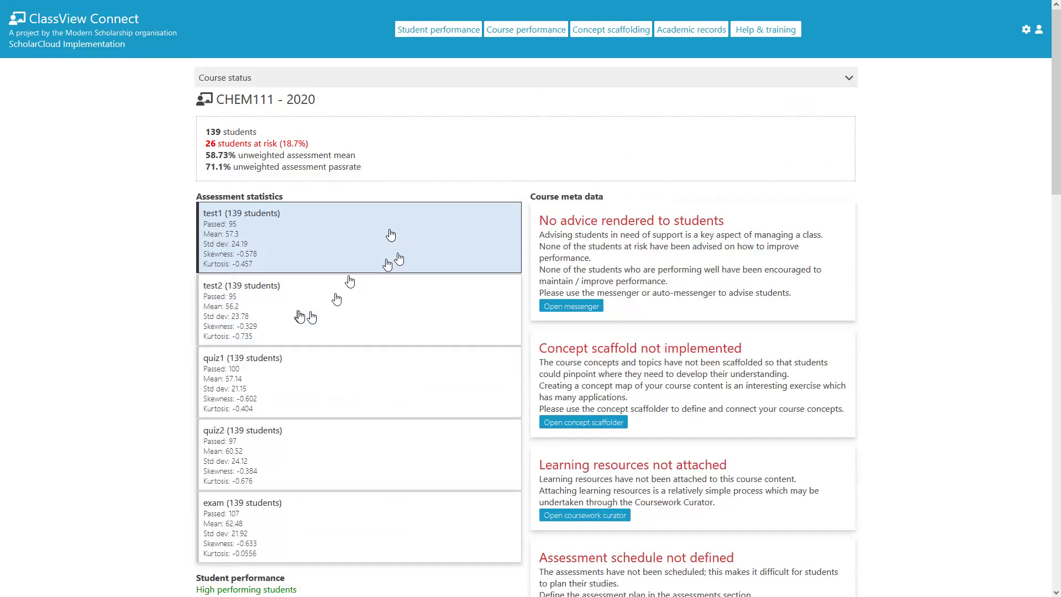
scroll(572, 390, down, 1)
scroll(571, 389, down, 5)
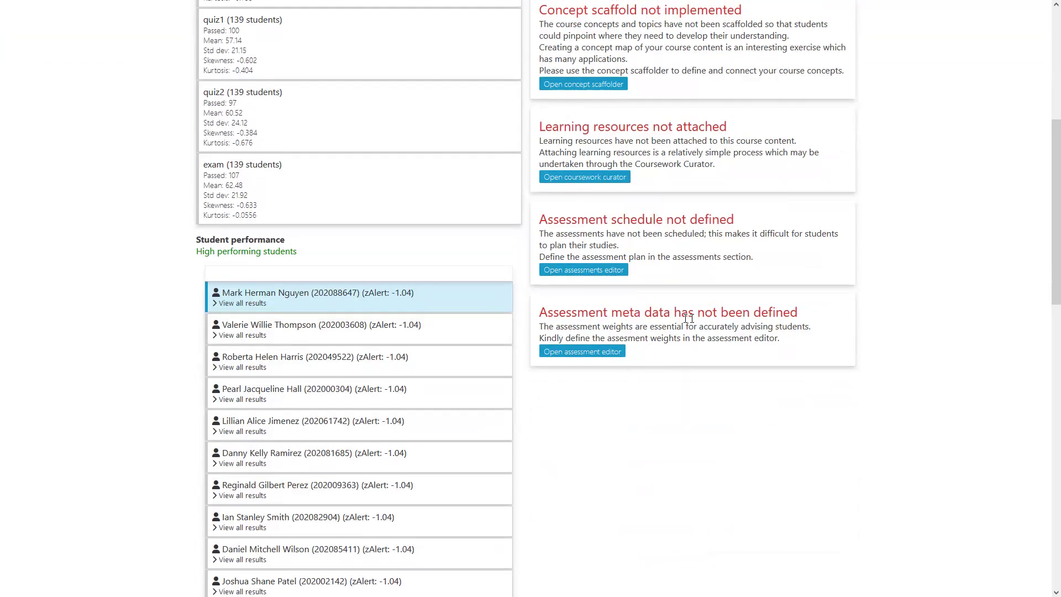
scroll(675, 328, up, 3)
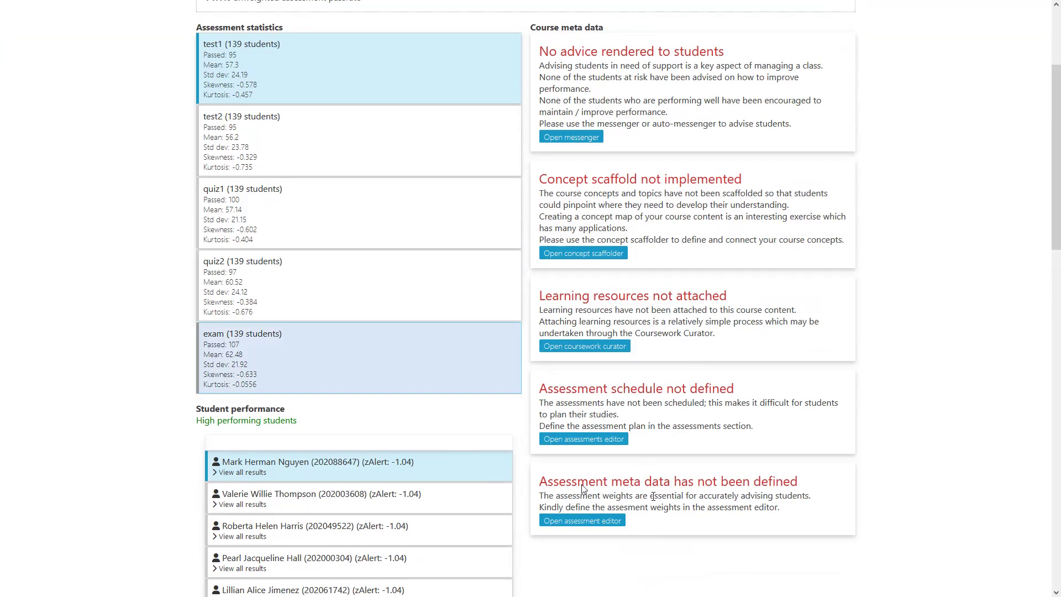
scroll(716, 493, down, 2)
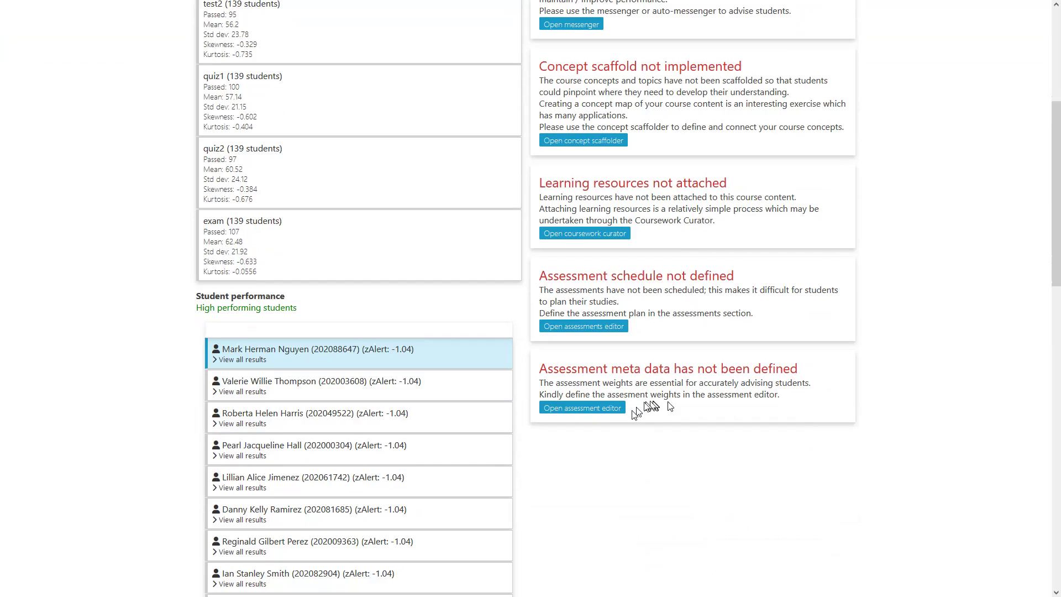
Step: Load the CHEM111 data for 2020 in the Student performance section and show all results of the second student at risk
scroll(693, 408, up, 5)
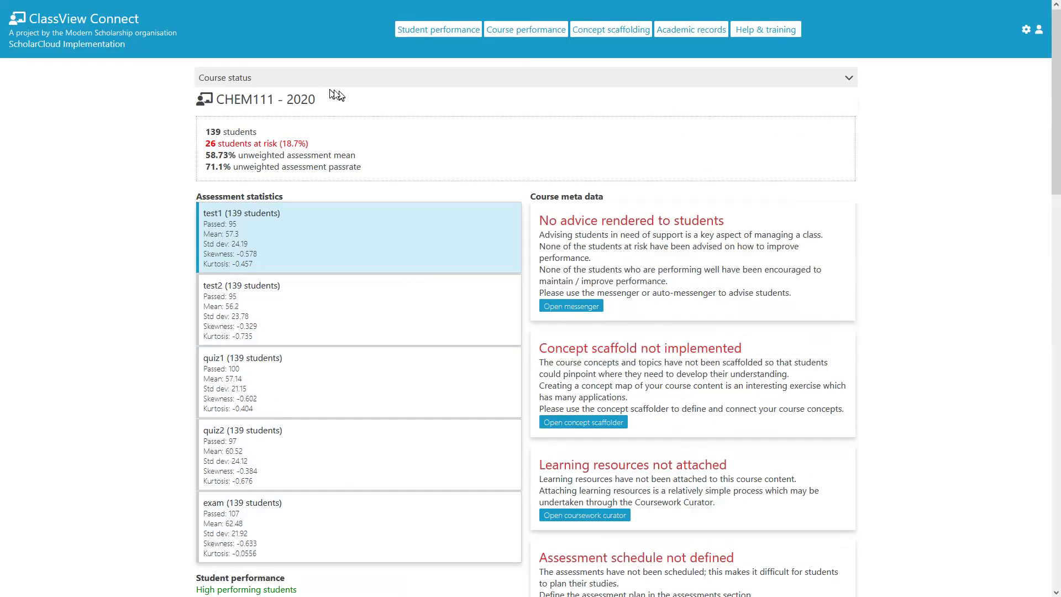
click(289, 83)
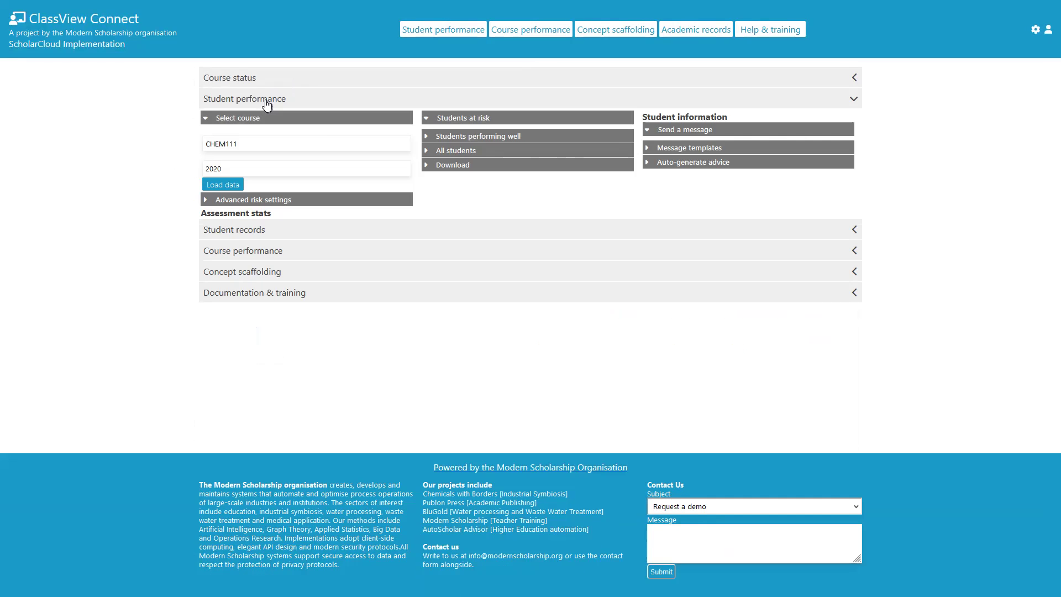
click(221, 187)
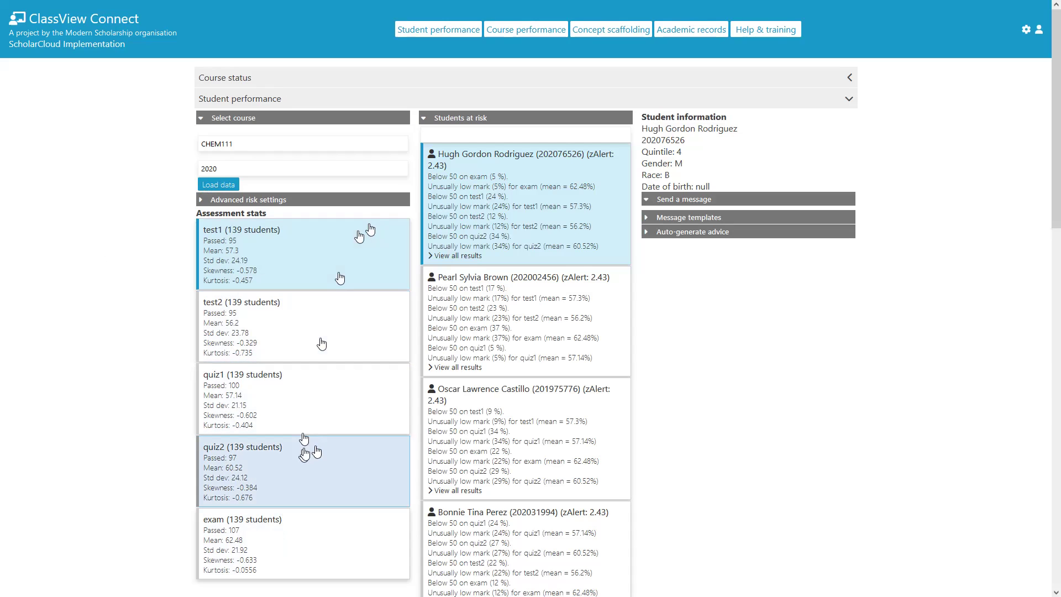
click(522, 304)
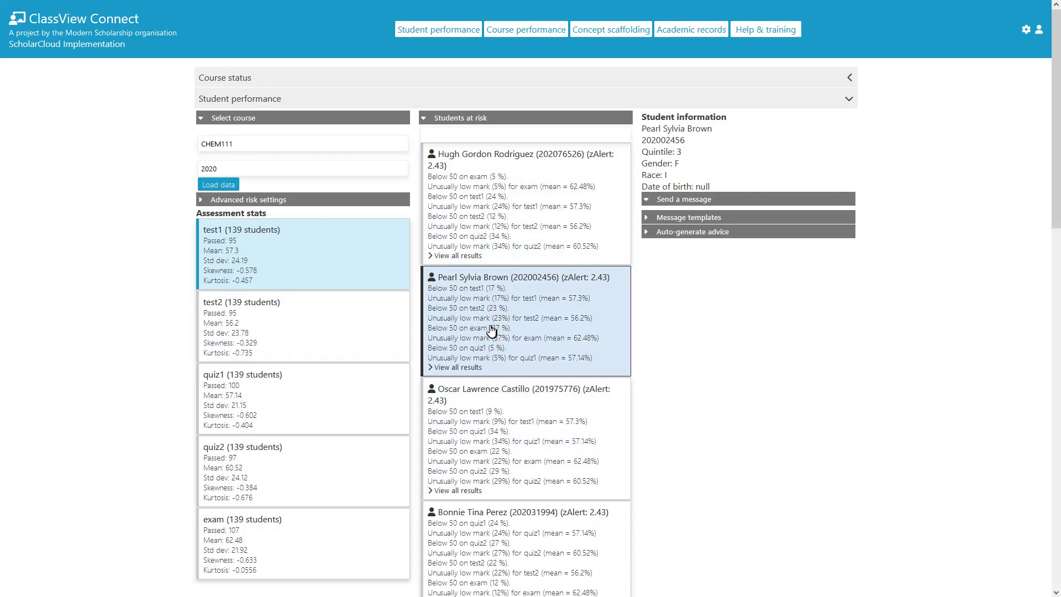
click(458, 367)
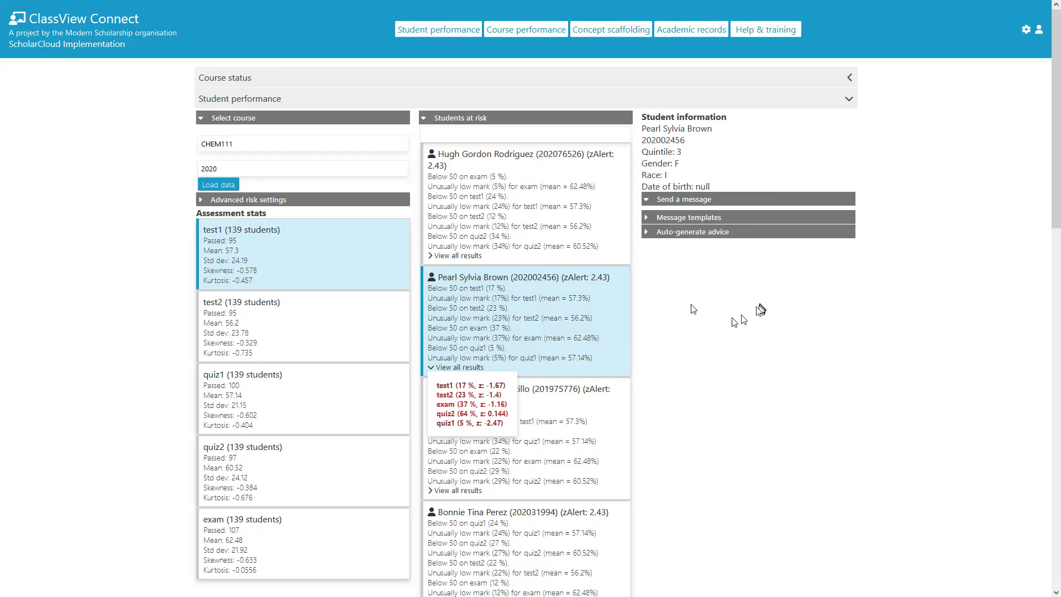
Step: Look through the first ten students at risk and load the page of the list starting at 11
scroll(688, 409, down, 4)
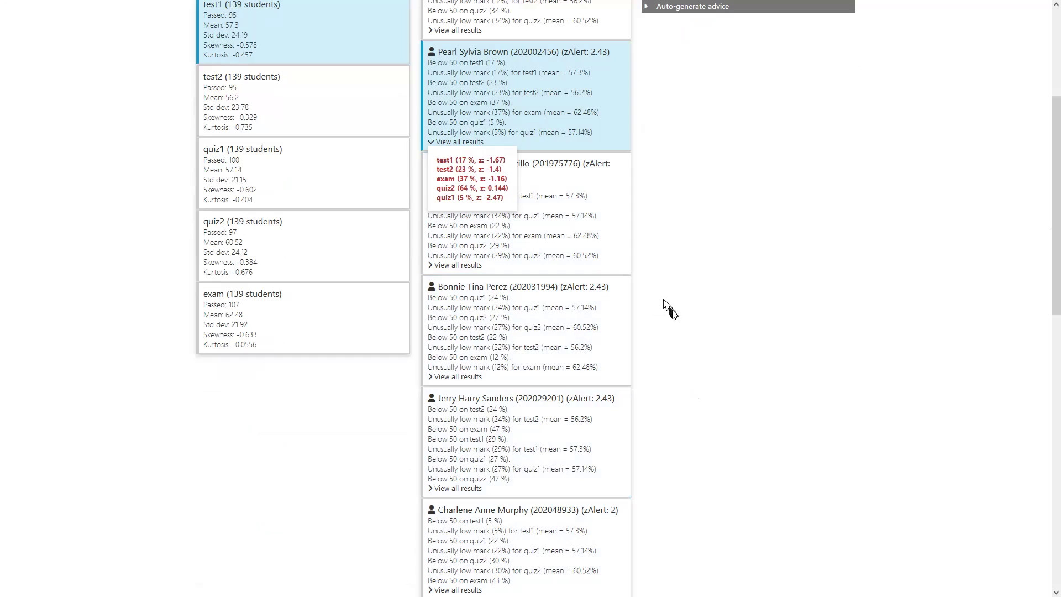
scroll(668, 318, down, 2)
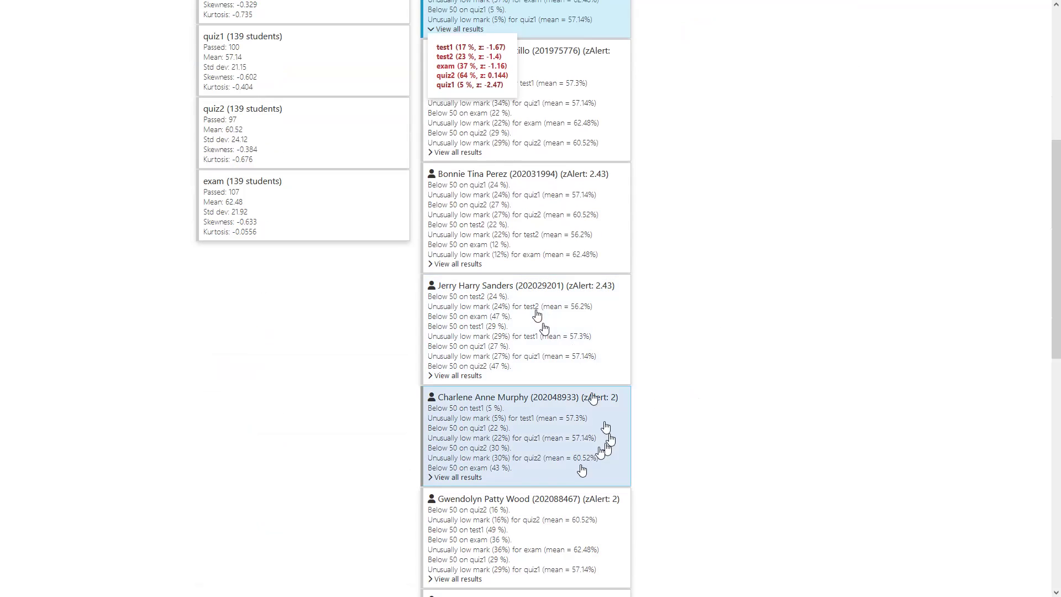
scroll(576, 474, down, 4)
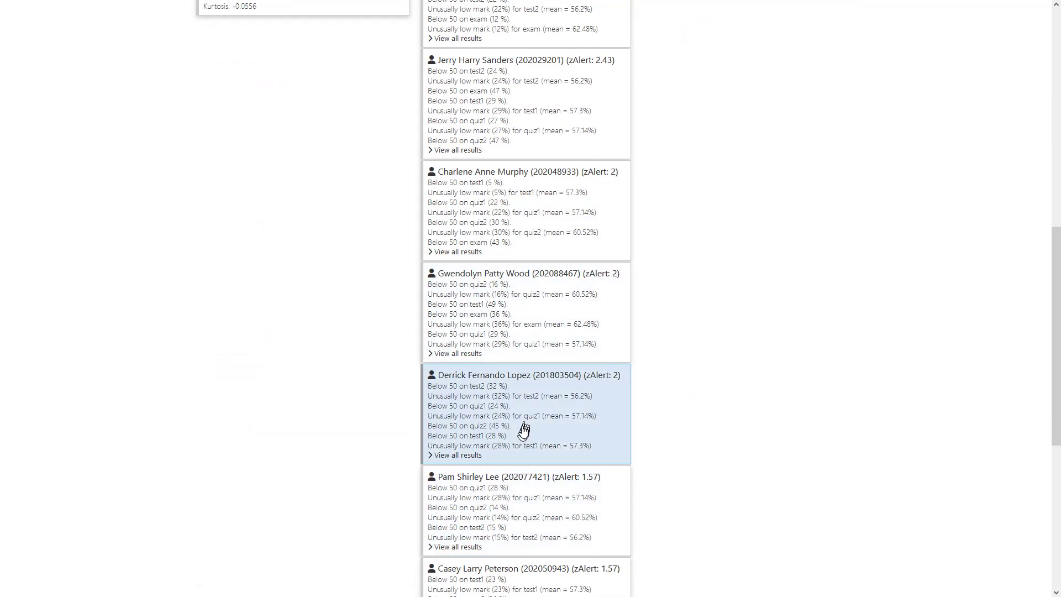
scroll(525, 430, down, 7)
scroll(534, 175, up, 1)
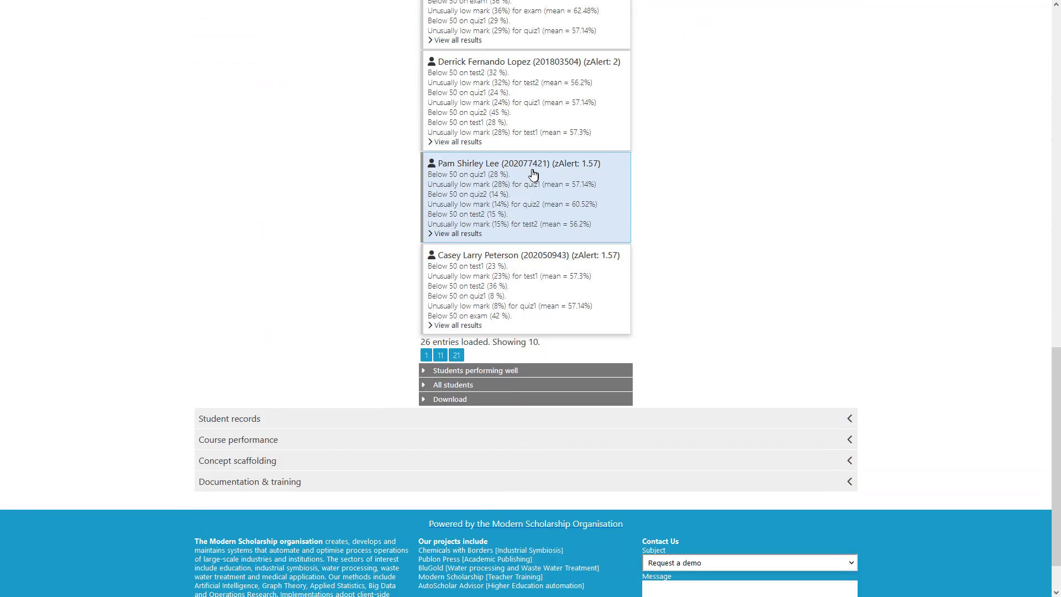
click(441, 357)
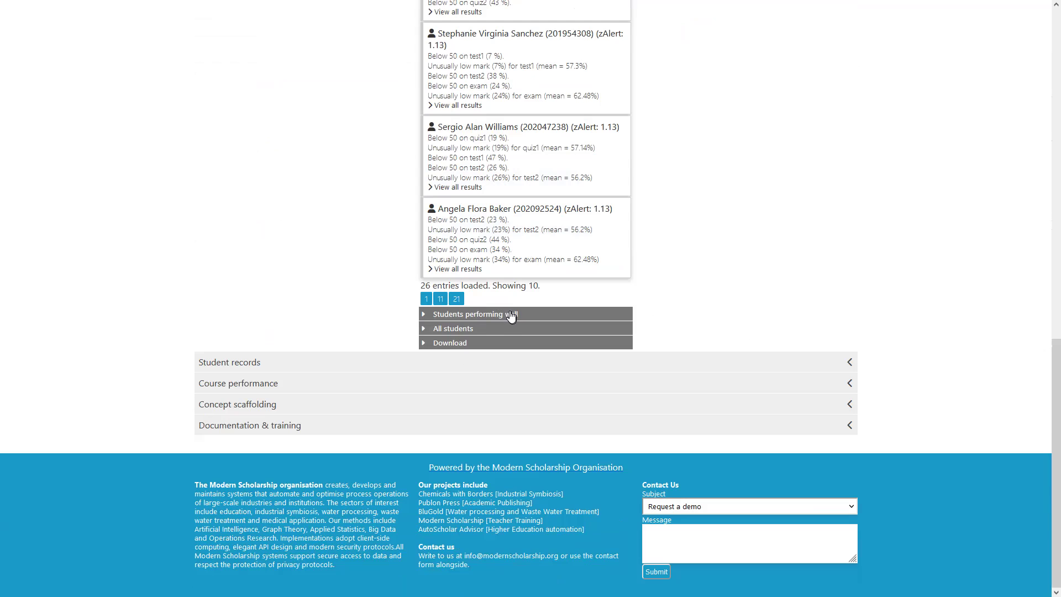
Step: Highlight the selected student's details under Student information and collapse the list of students at risk
scroll(660, 242, up, 14)
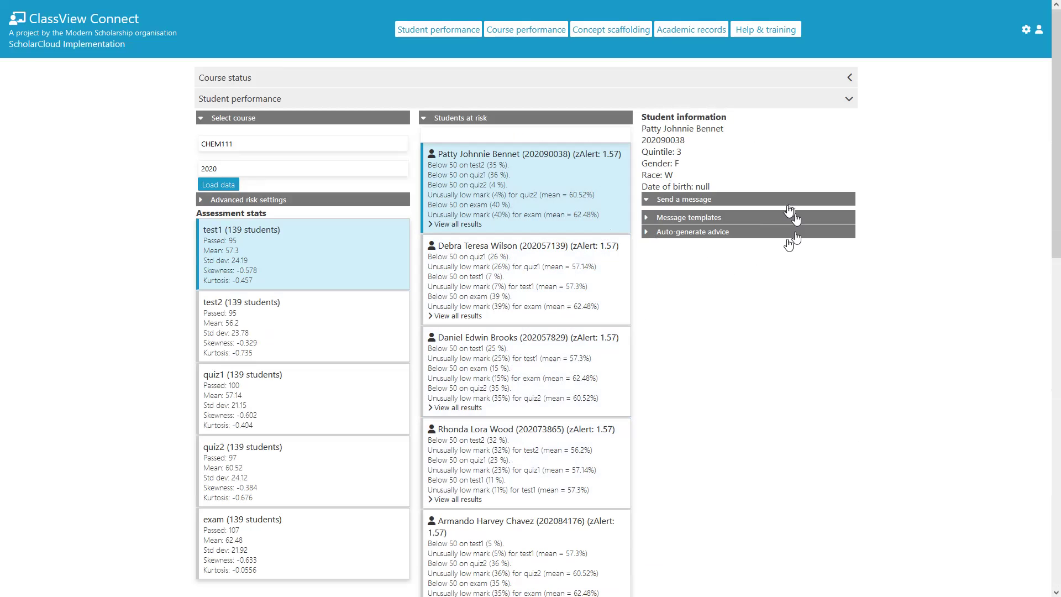
drag(700, 185, 638, 125)
click(664, 129)
click(461, 119)
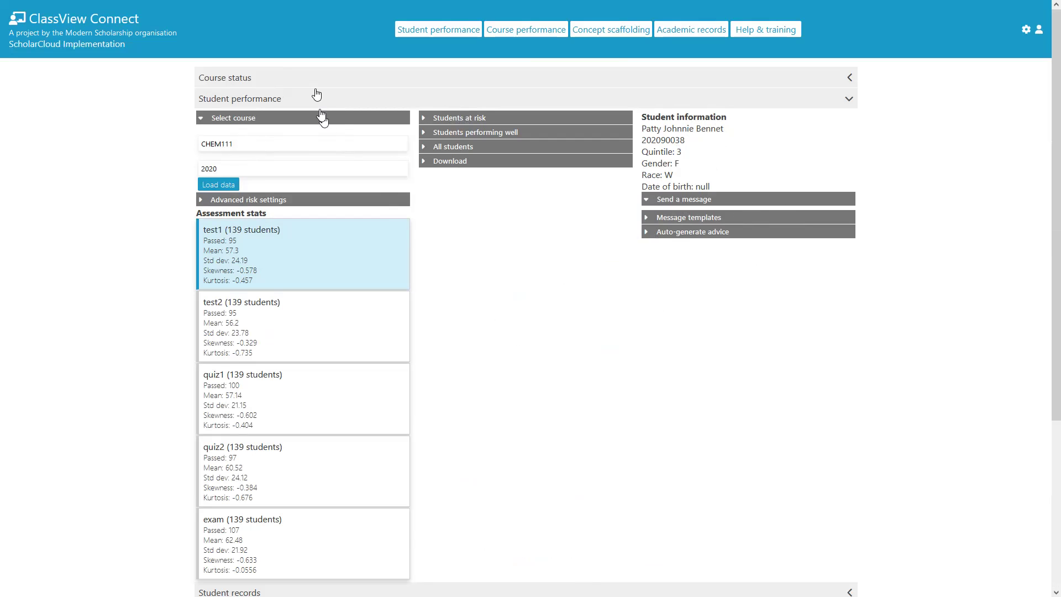
Step: Open the Student records section and load the course students for CHEM111 in 2020
scroll(523, 290, down, 5)
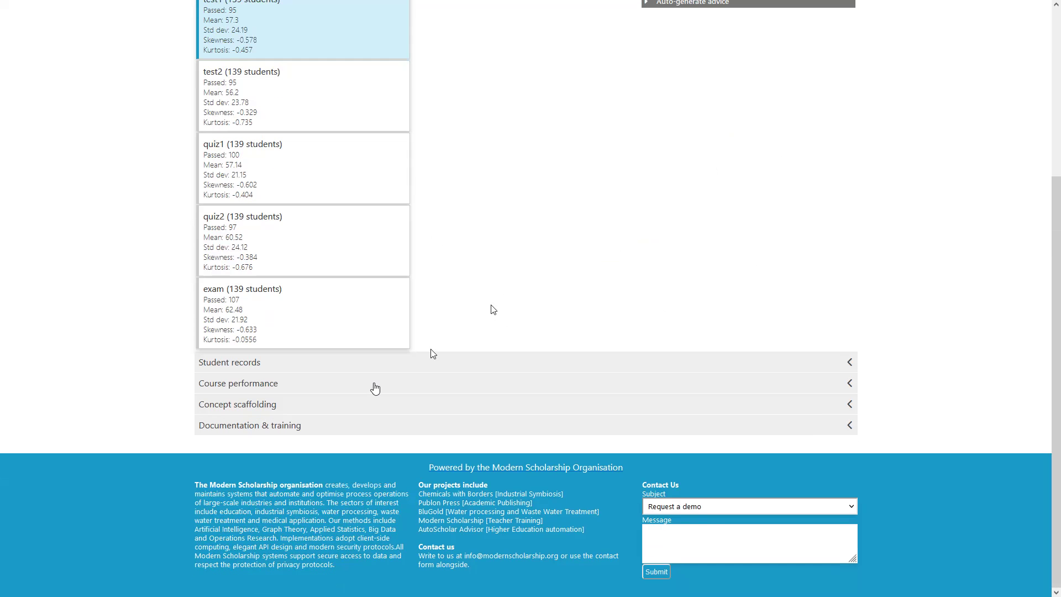
click(367, 366)
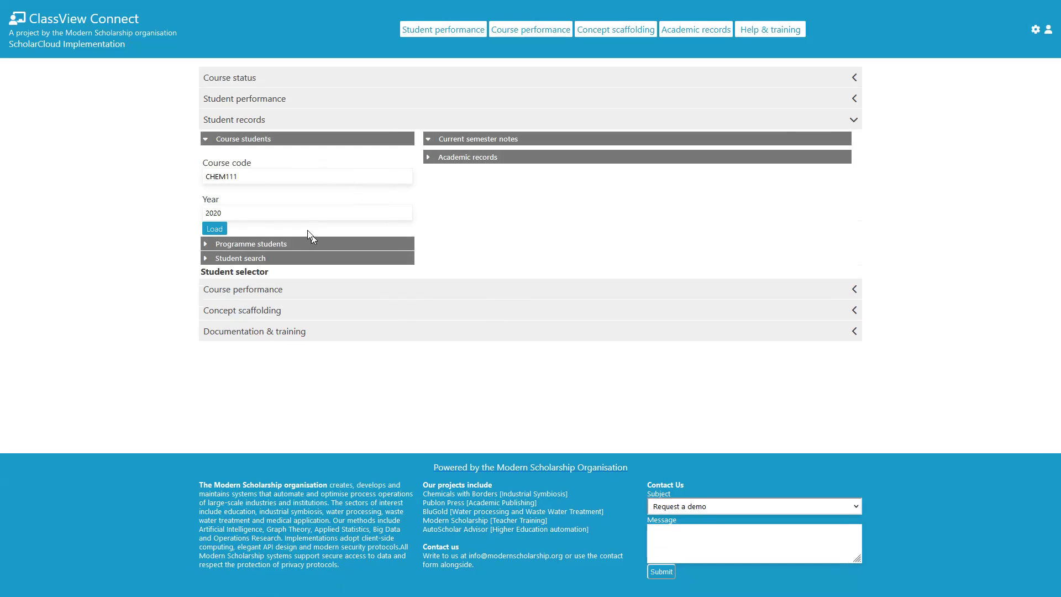
click(215, 229)
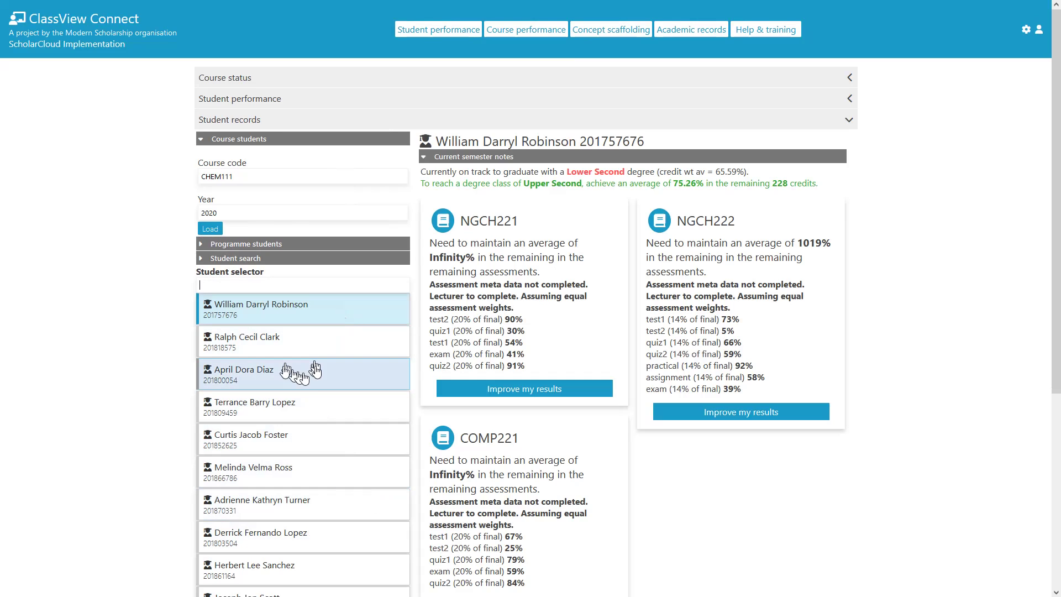
Step: View the third student's record, return to the first student's, and highlight the projected degree, credit-weighted average, required average, remaining credits and target class
click(314, 383)
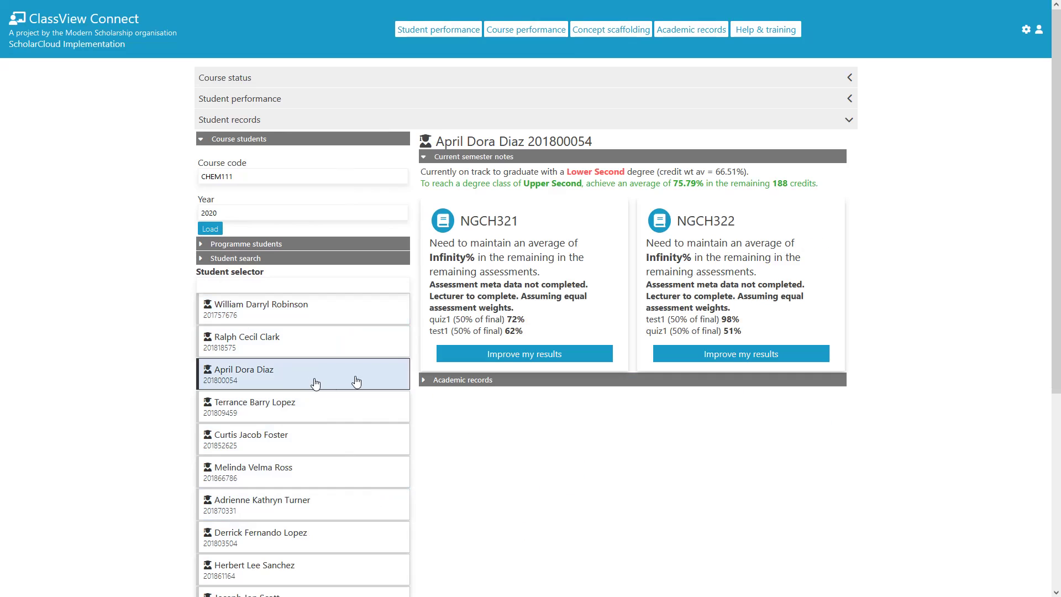
click(258, 315)
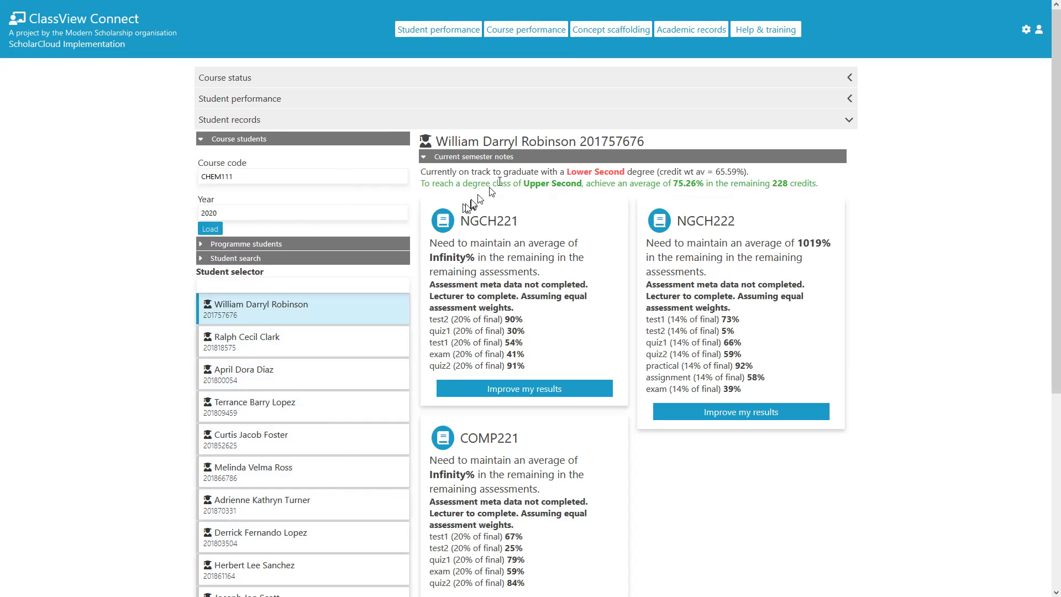
drag(529, 171, 665, 173)
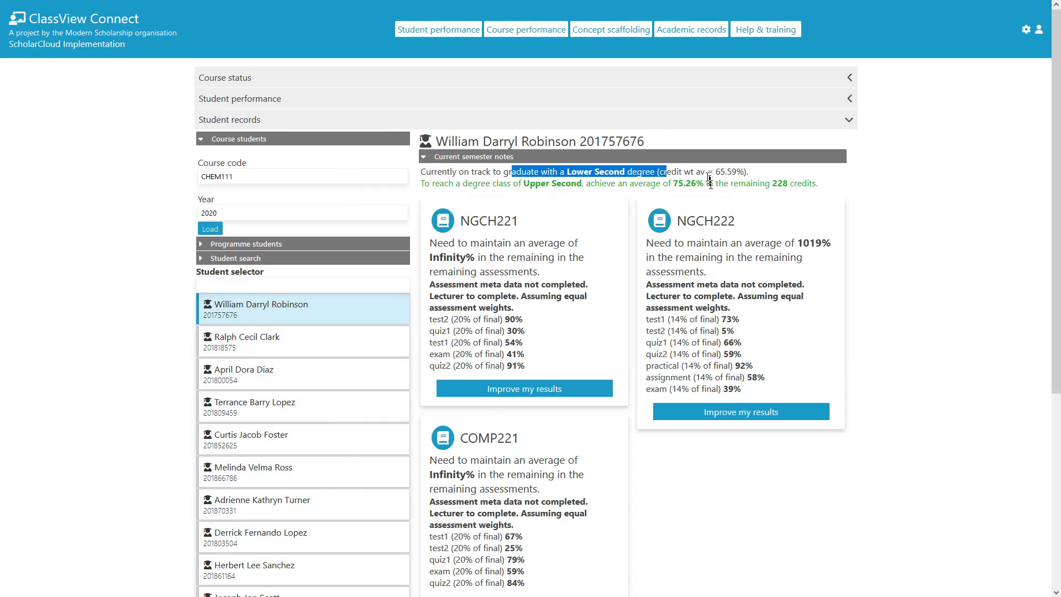
drag(708, 173, 733, 171)
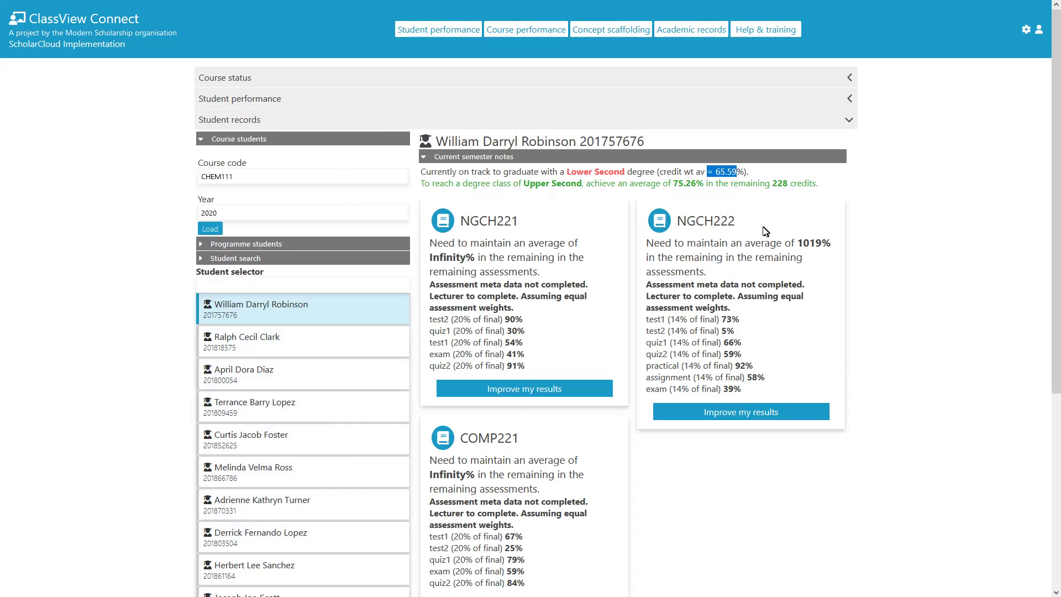
drag(494, 183, 724, 184)
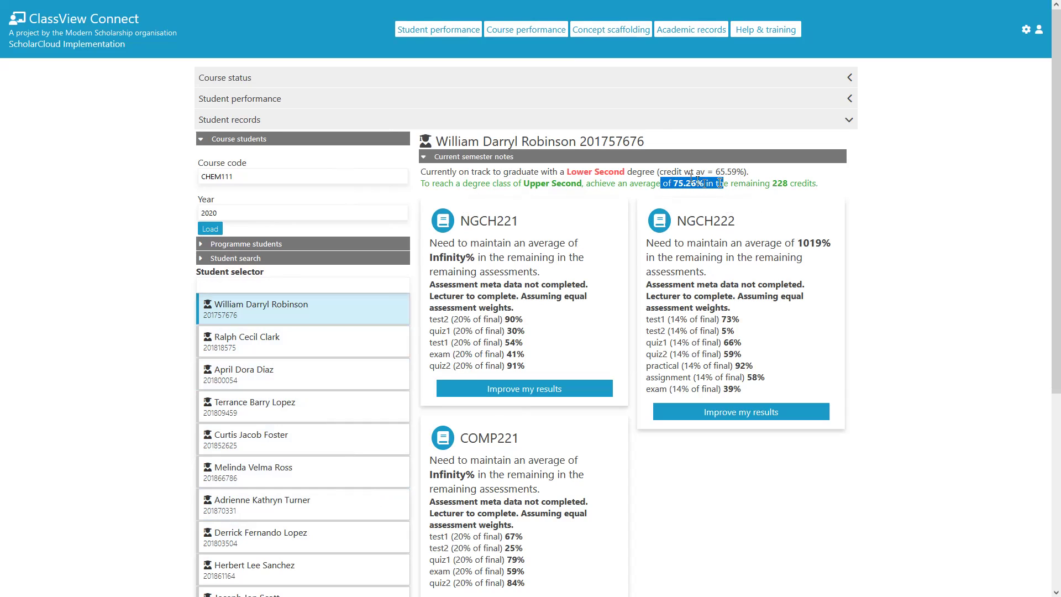
drag(760, 184, 813, 185)
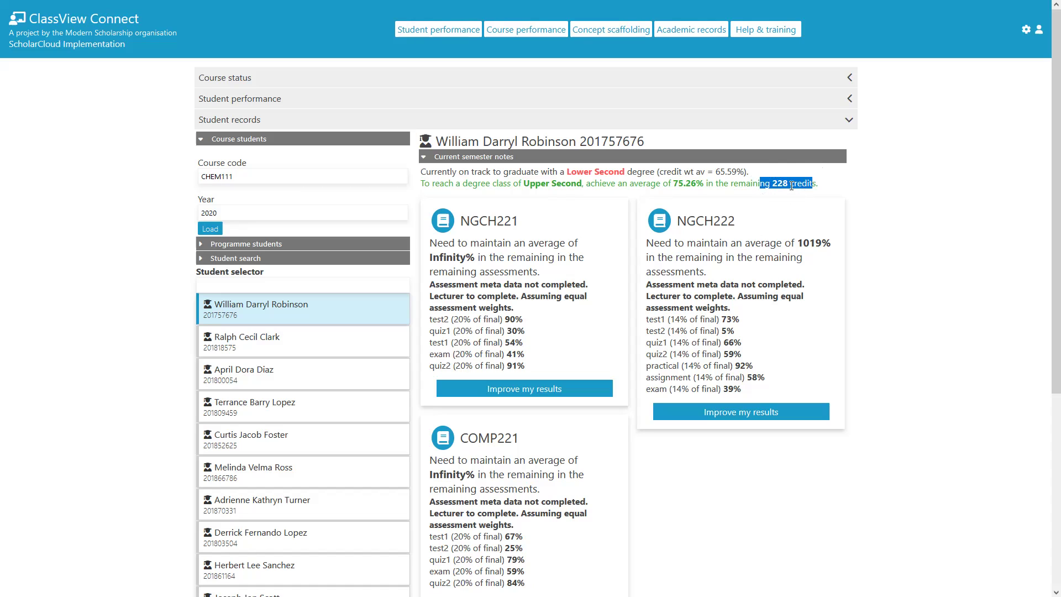
drag(723, 183, 499, 183)
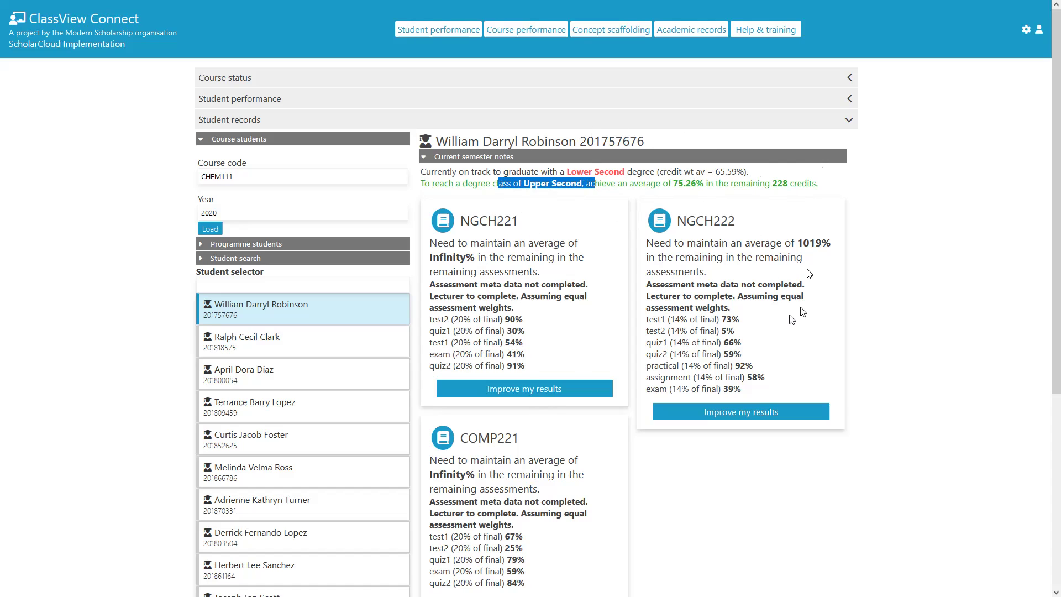
Step: Highlight the student's projected degree with credit-weighted average, the target degree class and the required average in the current semester notes
drag(844, 181, 411, 176)
click(741, 203)
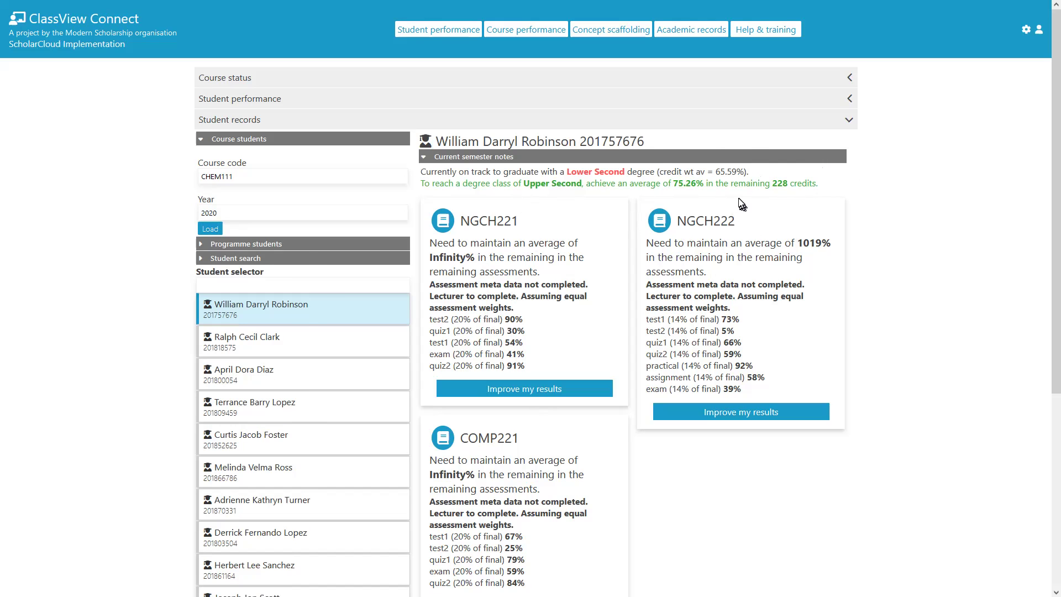
drag(576, 171, 726, 172)
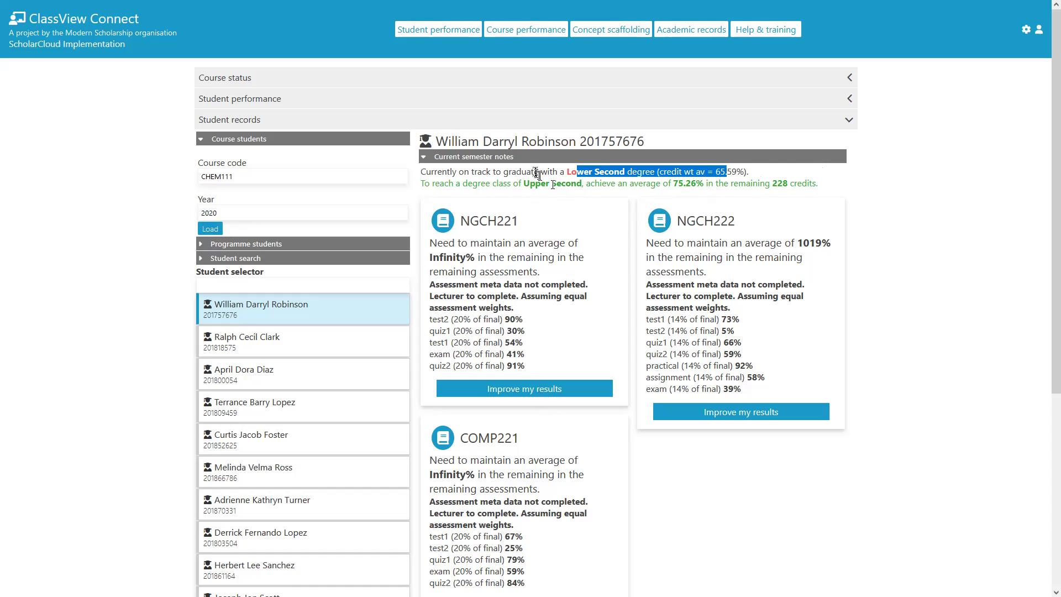
drag(519, 180, 591, 184)
drag(663, 183, 717, 183)
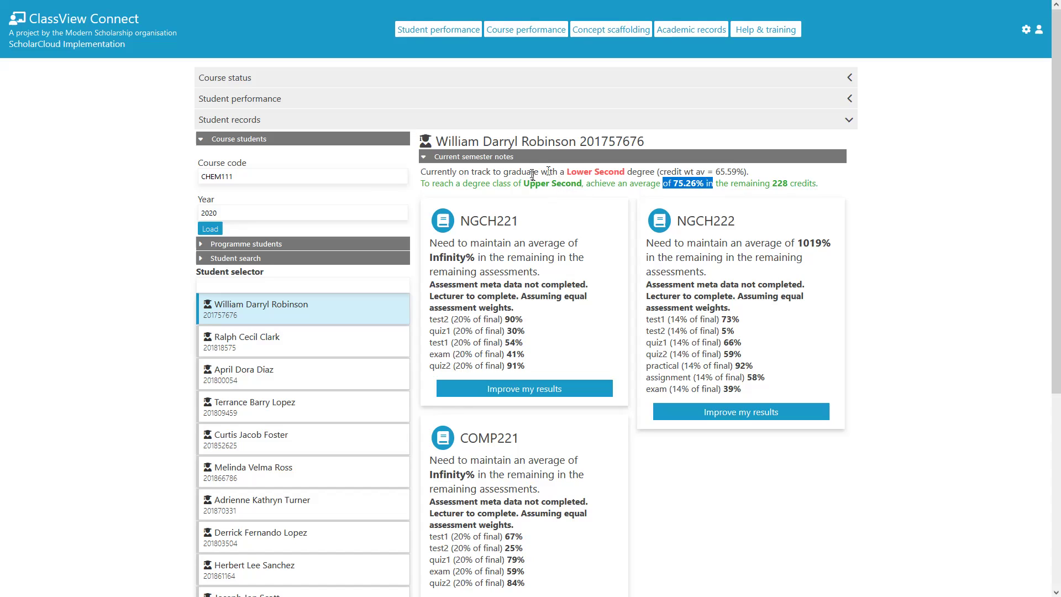
drag(493, 182, 606, 183)
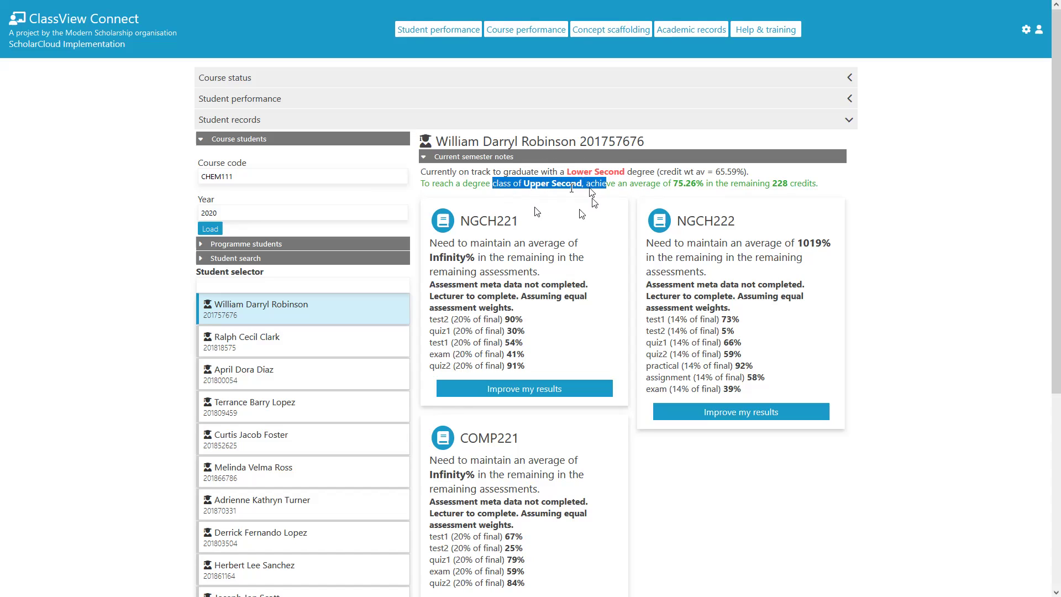
click(673, 169)
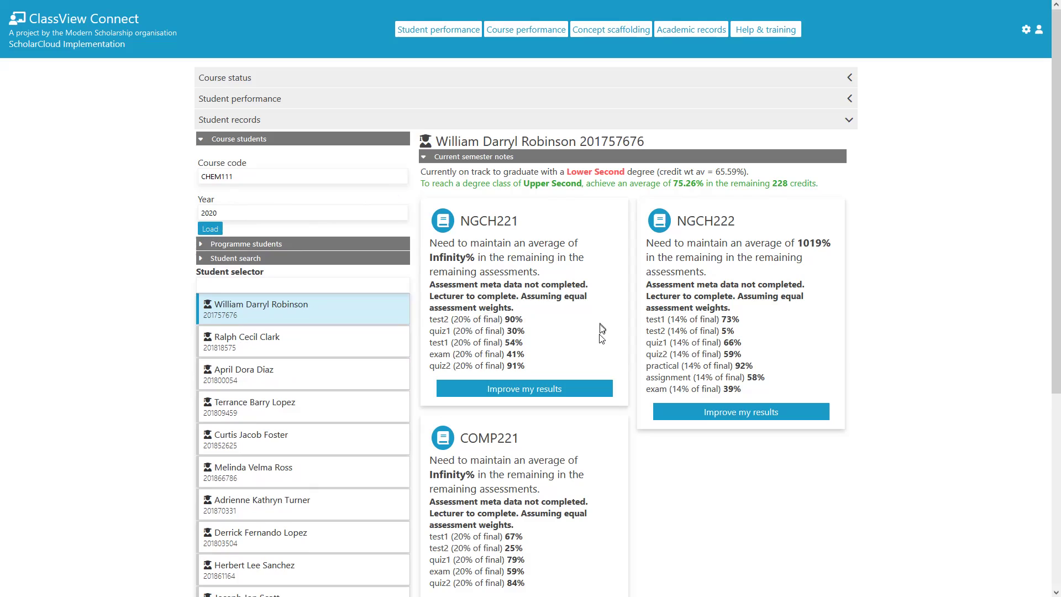
Step: Highlight the required average and assessment marks on the NGCH221 card, review the other course cards, and highlight the overall required average
scroll(591, 334, down, 1)
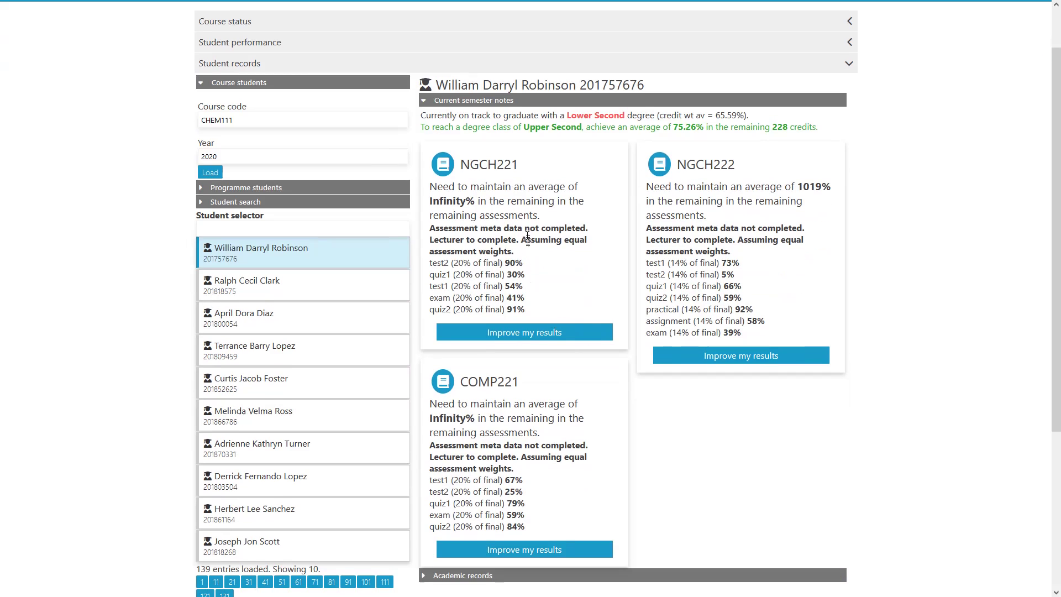
drag(477, 201, 431, 206)
drag(485, 265, 484, 309)
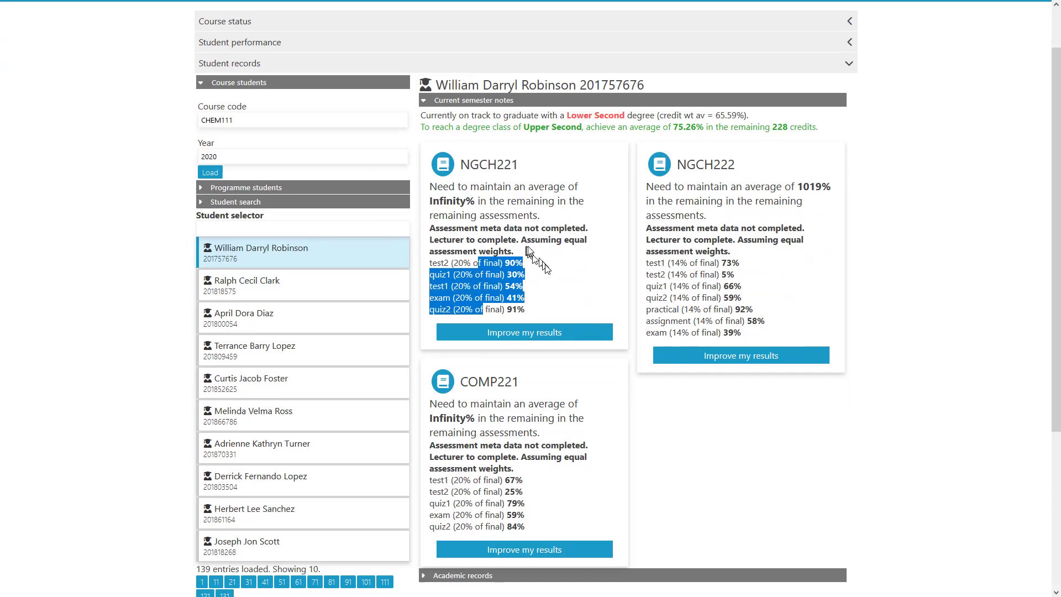
click(565, 290)
scroll(565, 290, down, 3)
scroll(630, 286, up, 3)
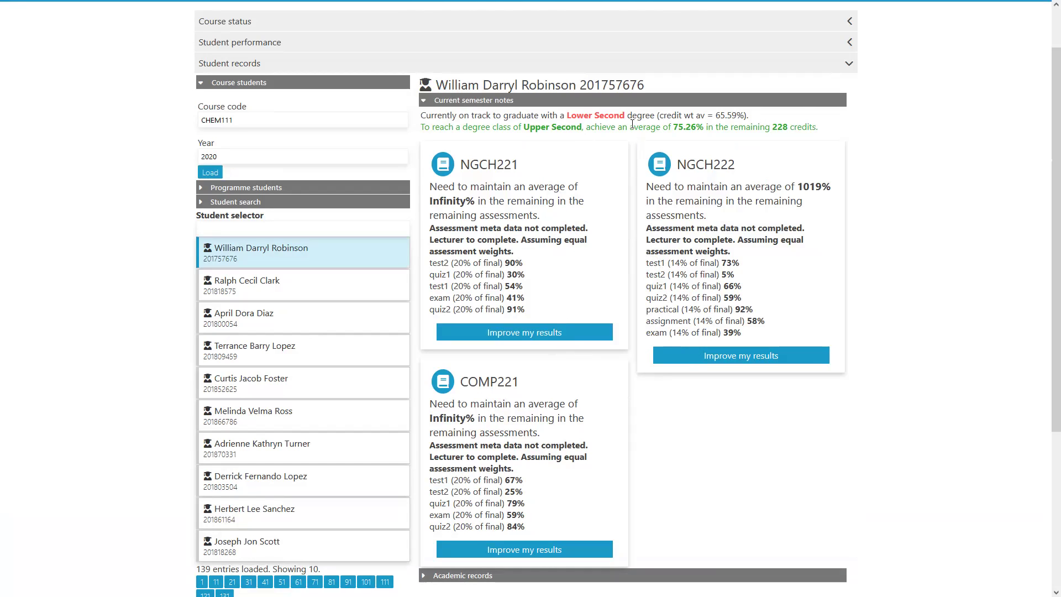
drag(652, 126, 730, 125)
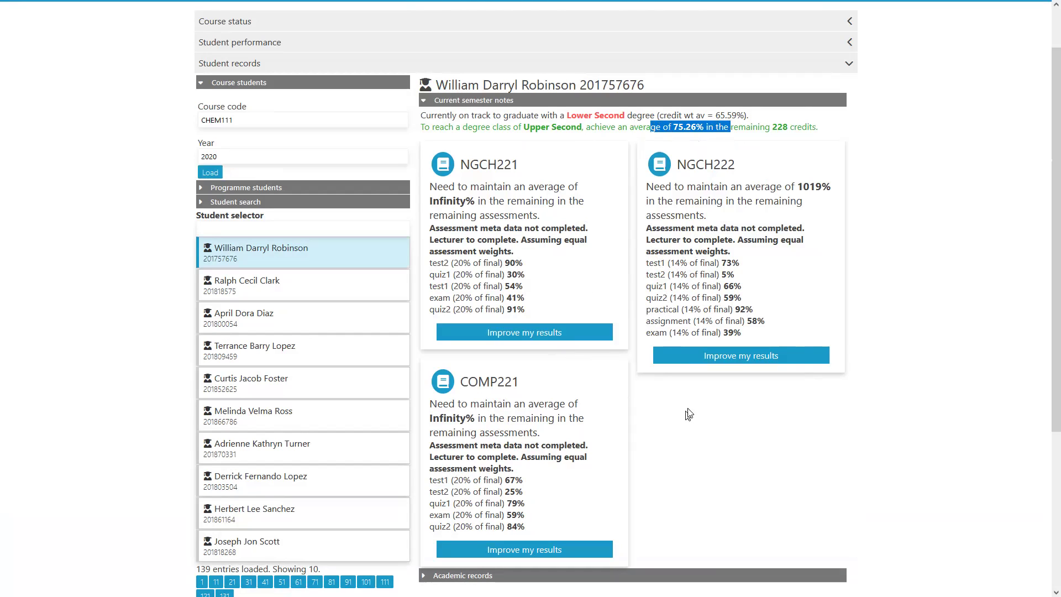
Step: Open the student's academic records and view the course results for 2018 and 2019 before returning to 2017
scroll(701, 420, down, 3)
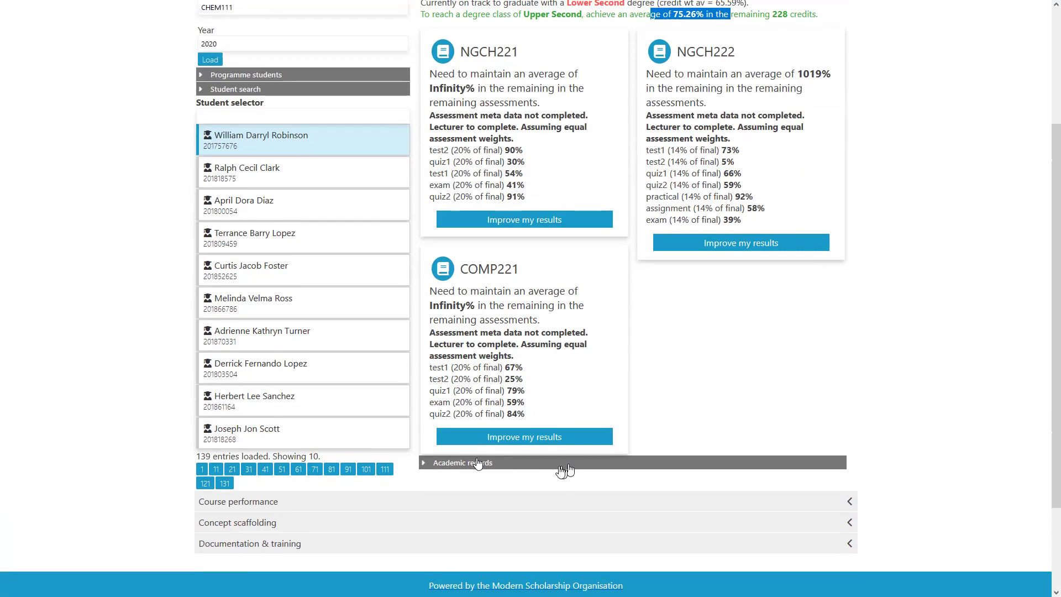
click(442, 469)
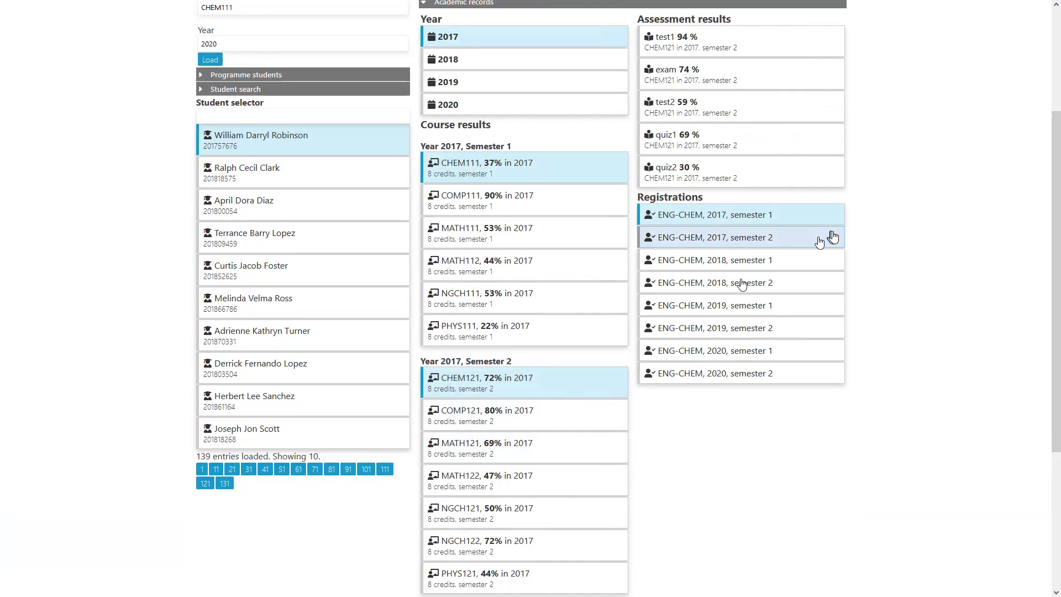
scroll(844, 235, up, 3)
click(489, 231)
click(498, 250)
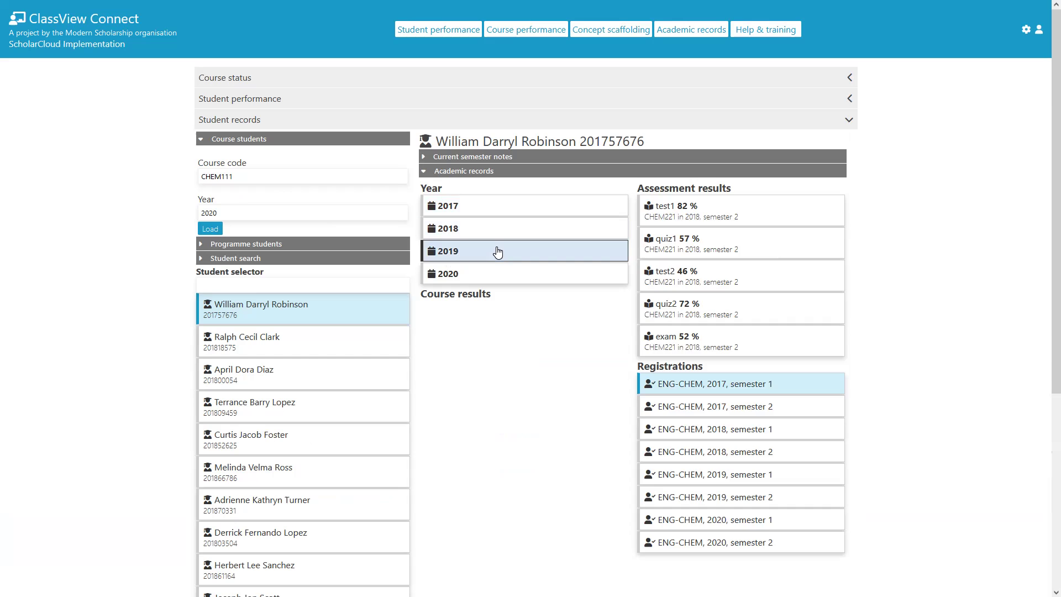
click(495, 207)
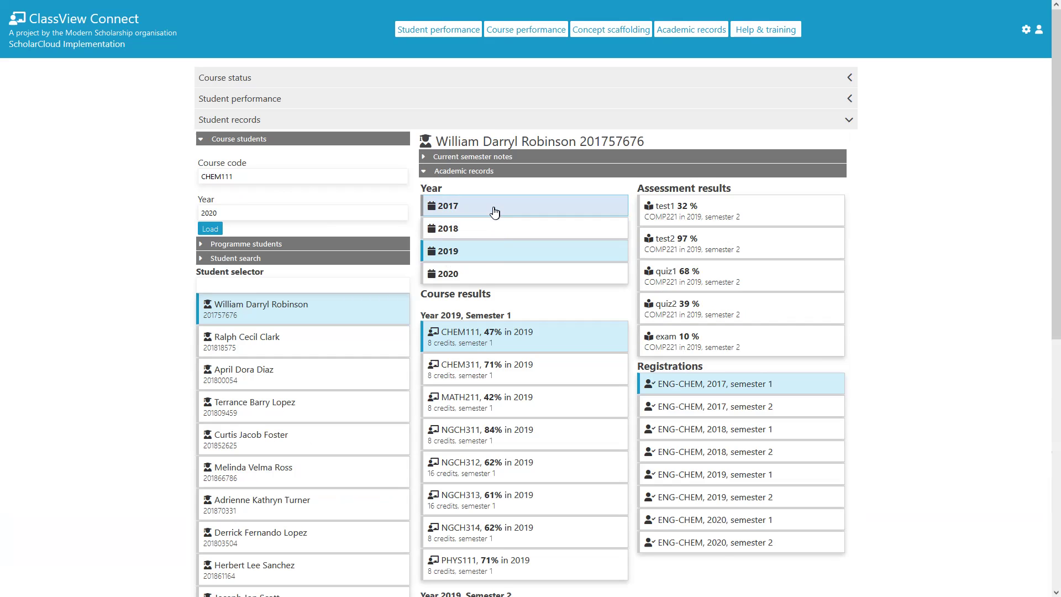
Step: View the student's 2017 assessment results for MATH111, MATH122 and NGCH111
scroll(502, 351, down, 2)
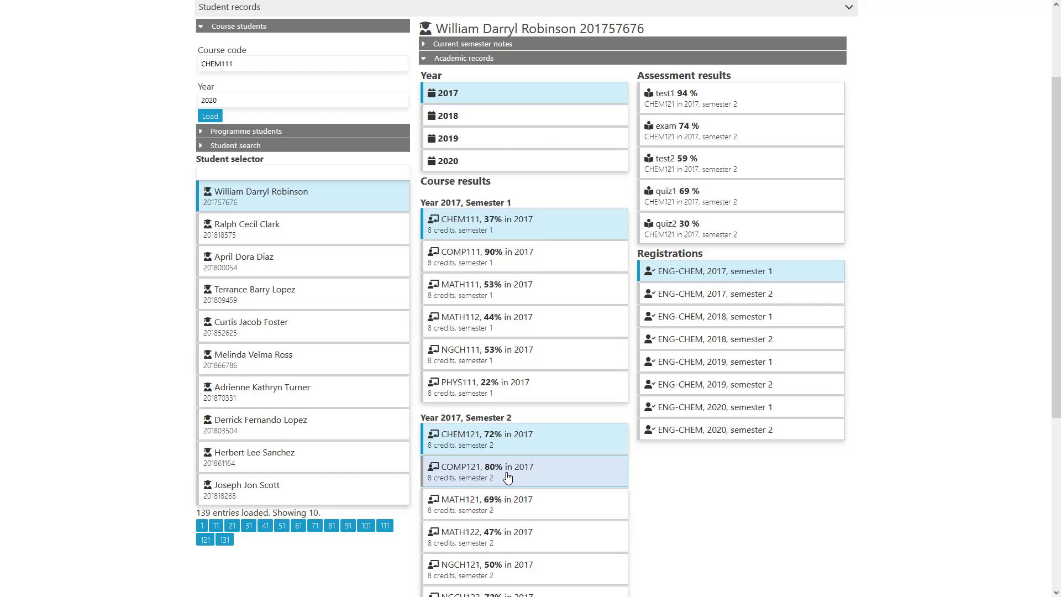
click(520, 299)
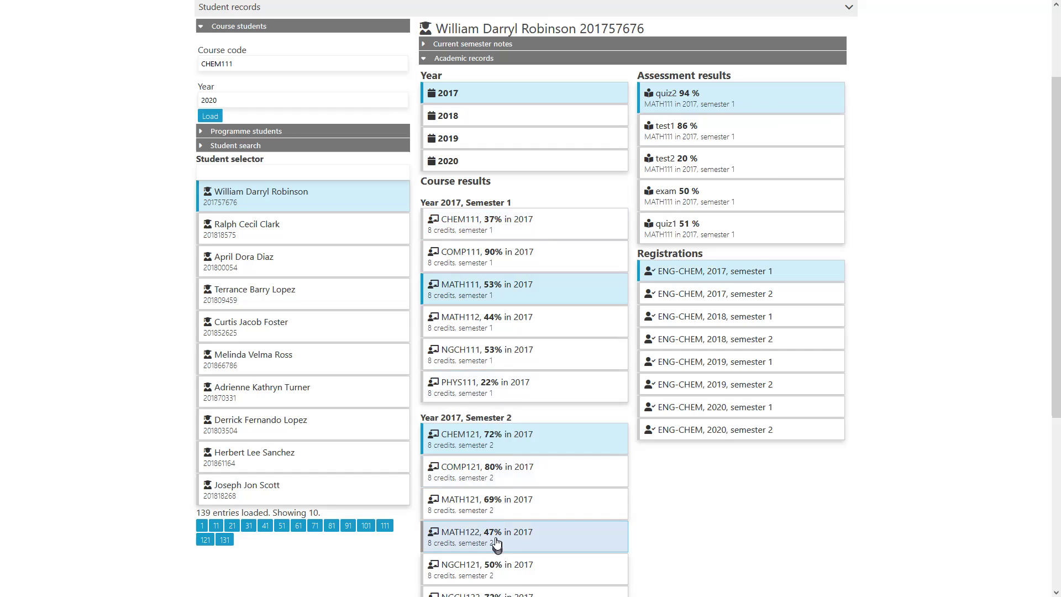
click(494, 540)
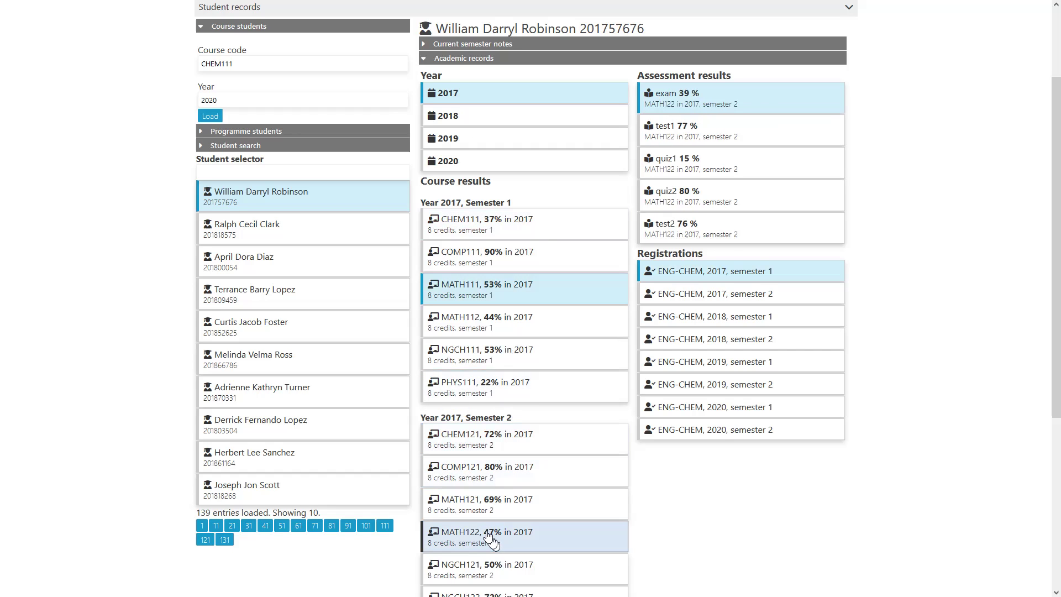
click(533, 356)
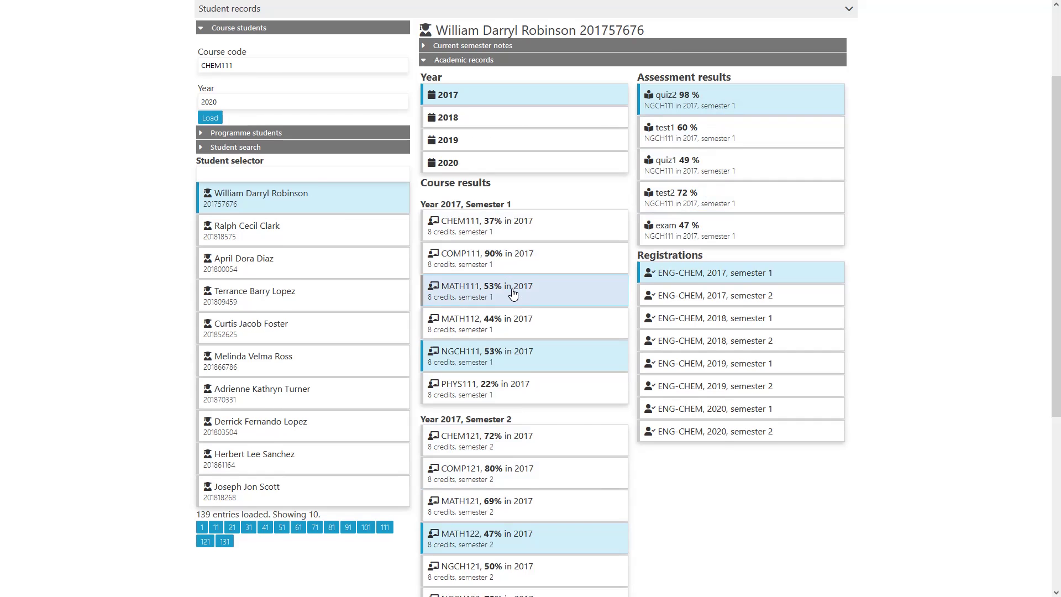
scroll(511, 293, up, 2)
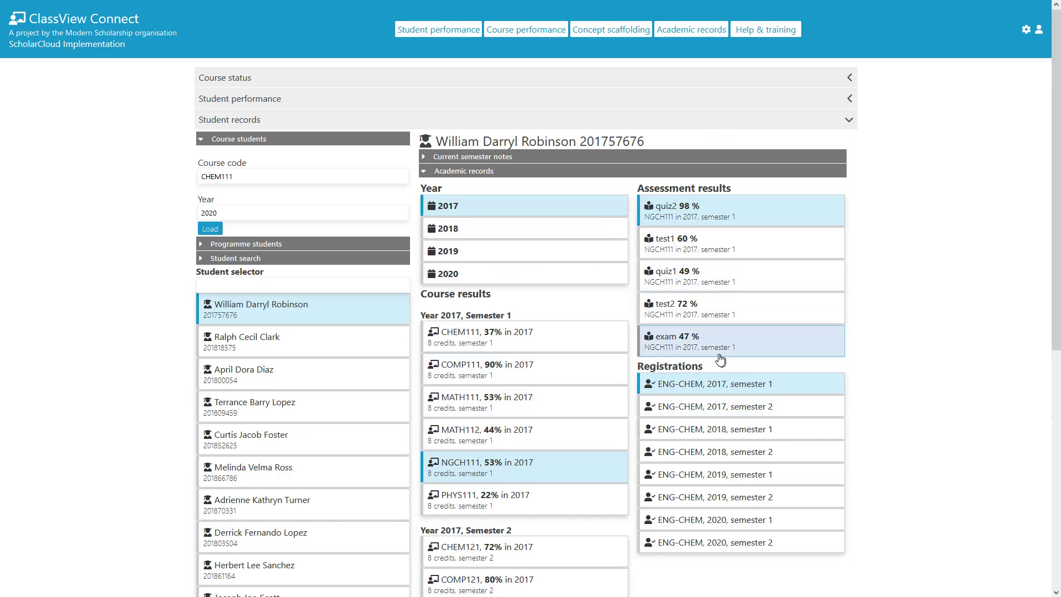
Step: Revisit the list of students at risk under Student performance and return to the Student records section
click(339, 102)
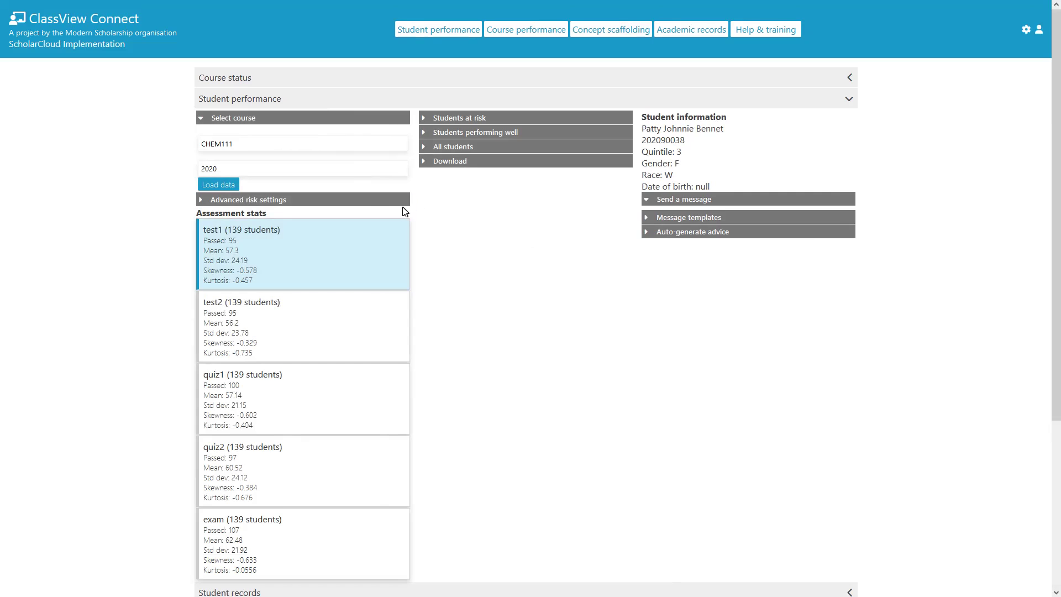
click(471, 118)
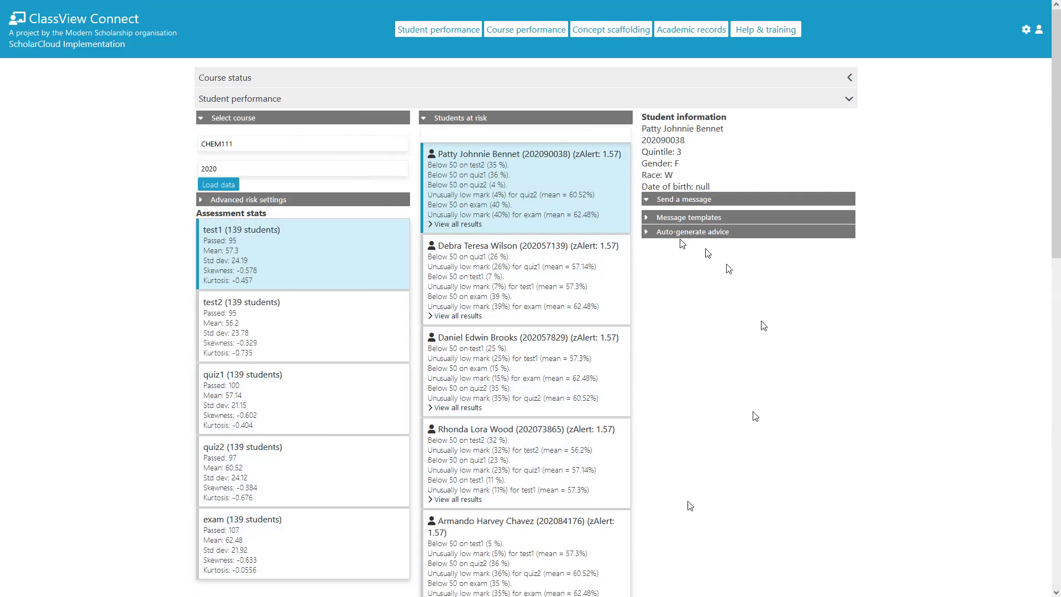
click(298, 99)
click(303, 120)
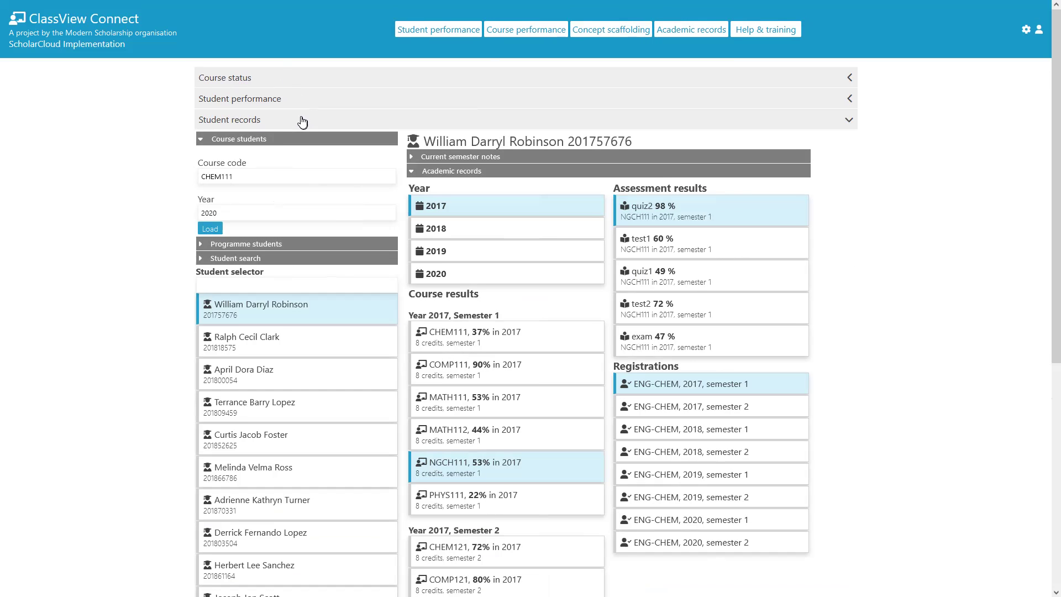
Step: Reopen the student's current semester notes and look over the NGCH221, NGCH222 and COMP221 cards
click(476, 158)
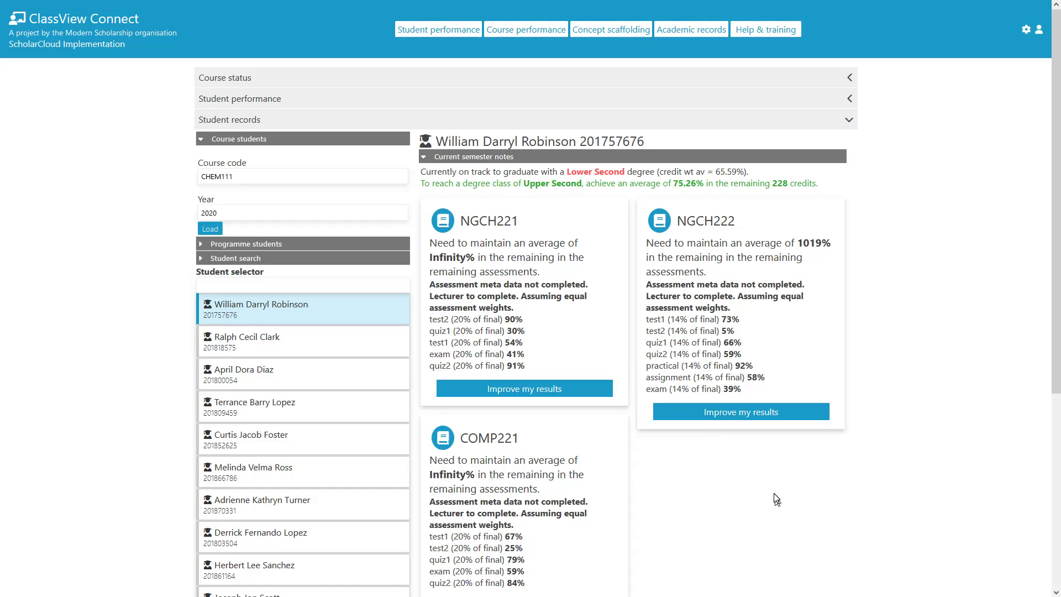
scroll(743, 482, down, 2)
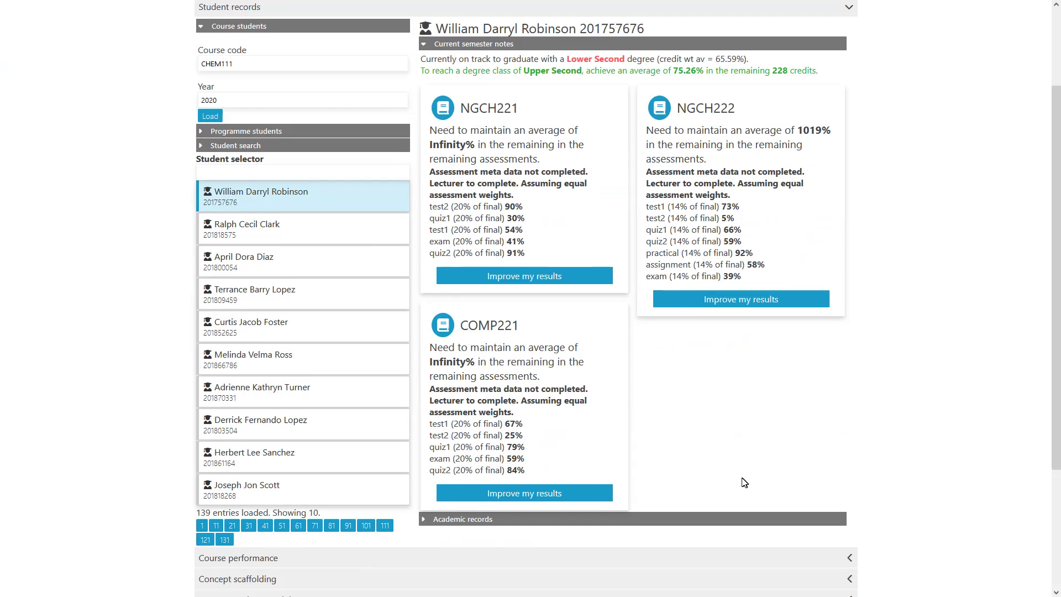
scroll(743, 483, up, 1)
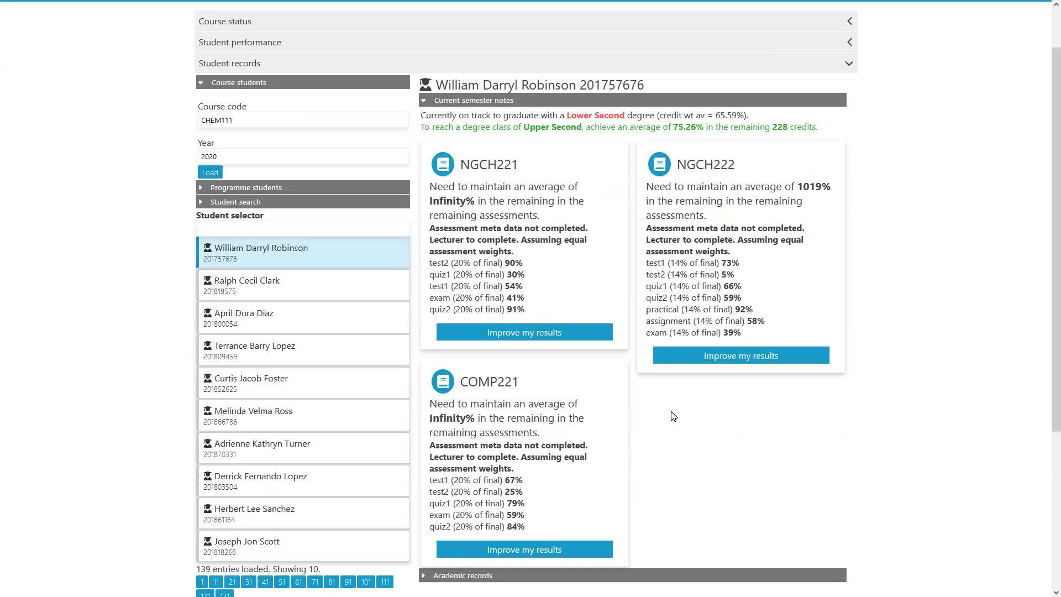
Step: Collapse Student records, open the Course performance section and load the historical performance for CHEM111 in 2020
click(352, 71)
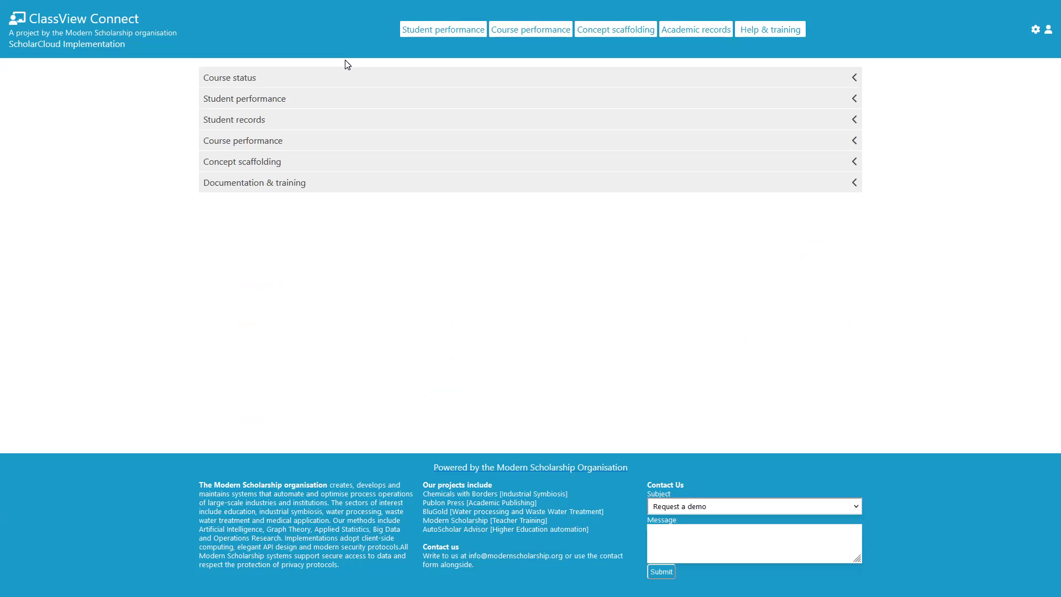
click(281, 145)
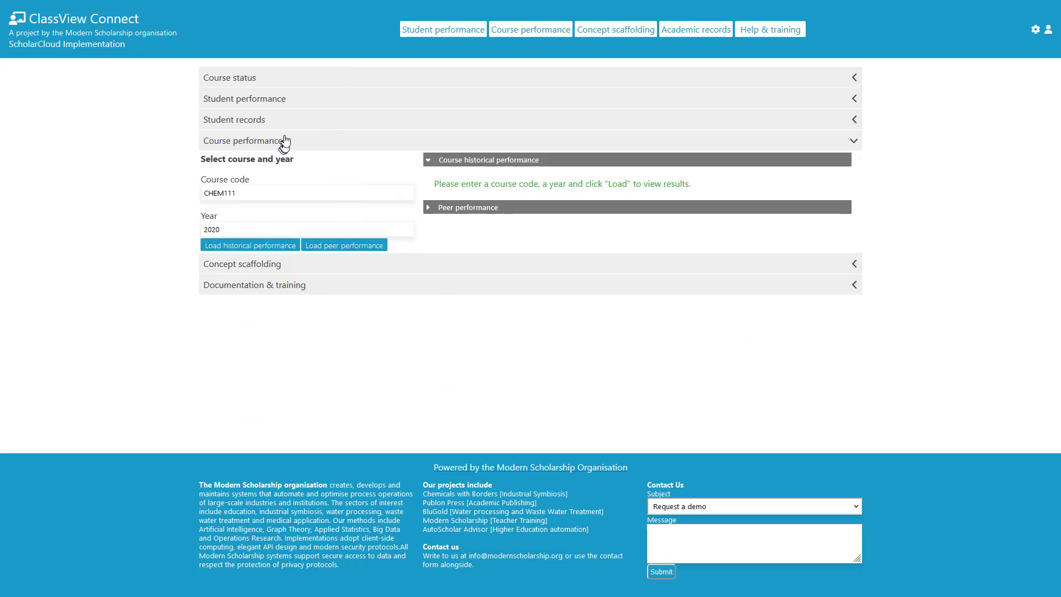
click(250, 247)
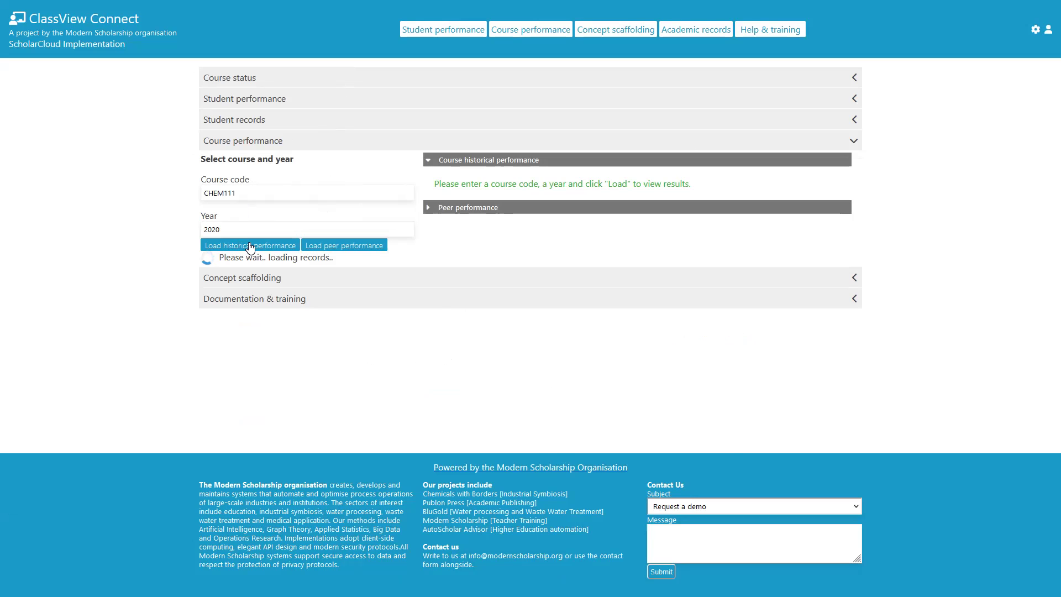
scroll(894, 306, down, 1)
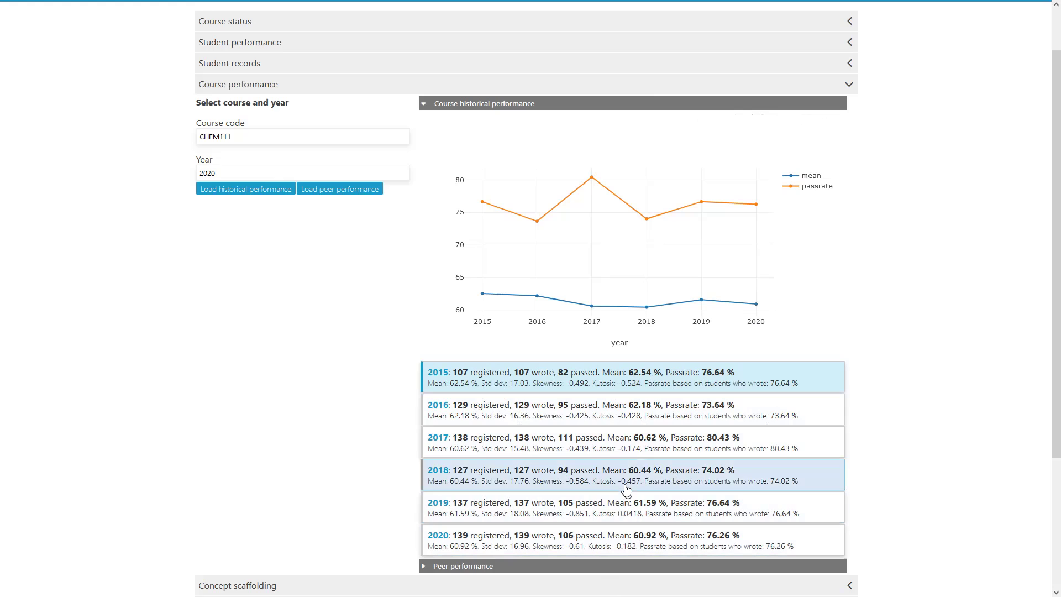
mouse_move(535, 222)
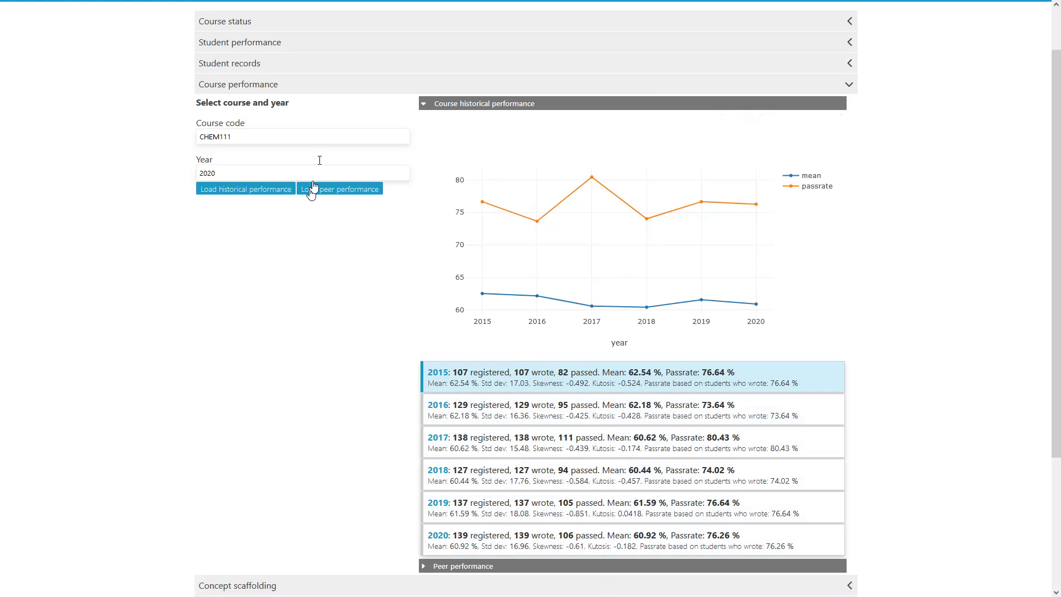
Step: Load the peer performance for CHEM111 in 2020 and sort the table by MATH221 in descending order
click(350, 194)
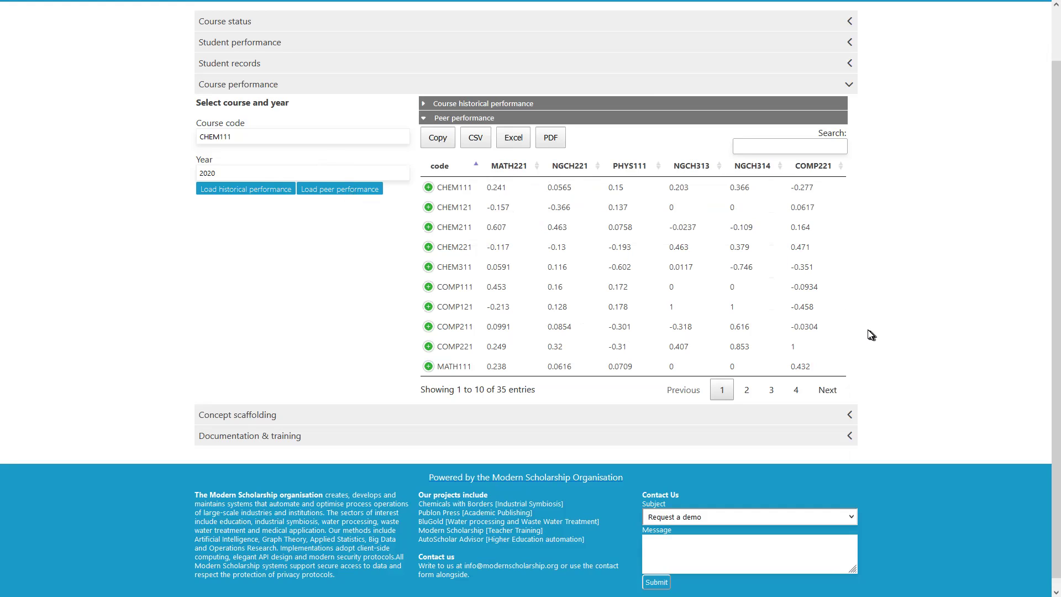
click(513, 167)
click(512, 169)
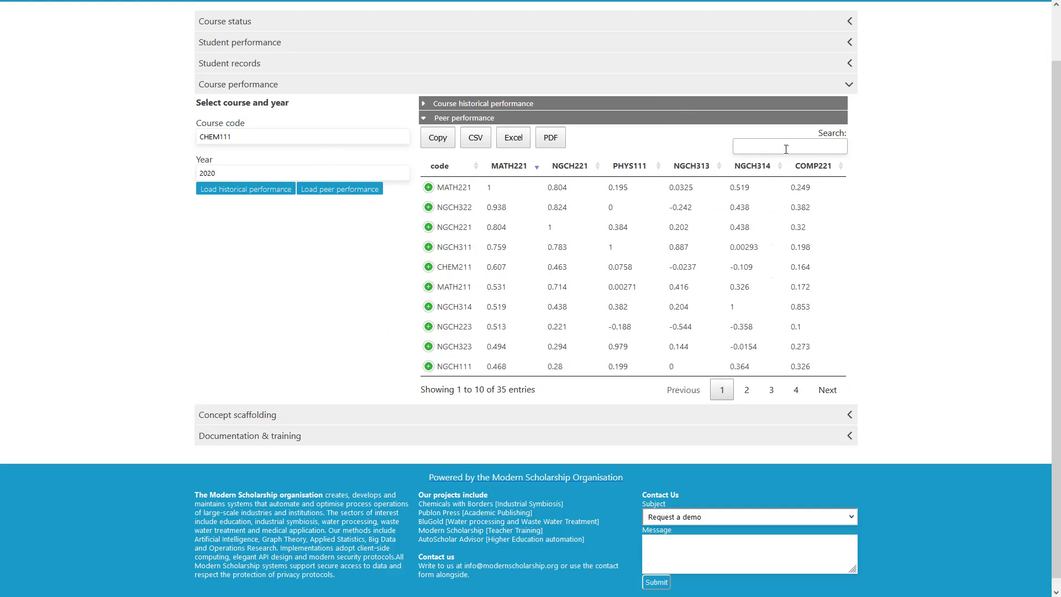
Step: Filter the peer performance table by "chem" and expand the CHEM111 row to review its values for the other courses
click(815, 147)
text(chem)
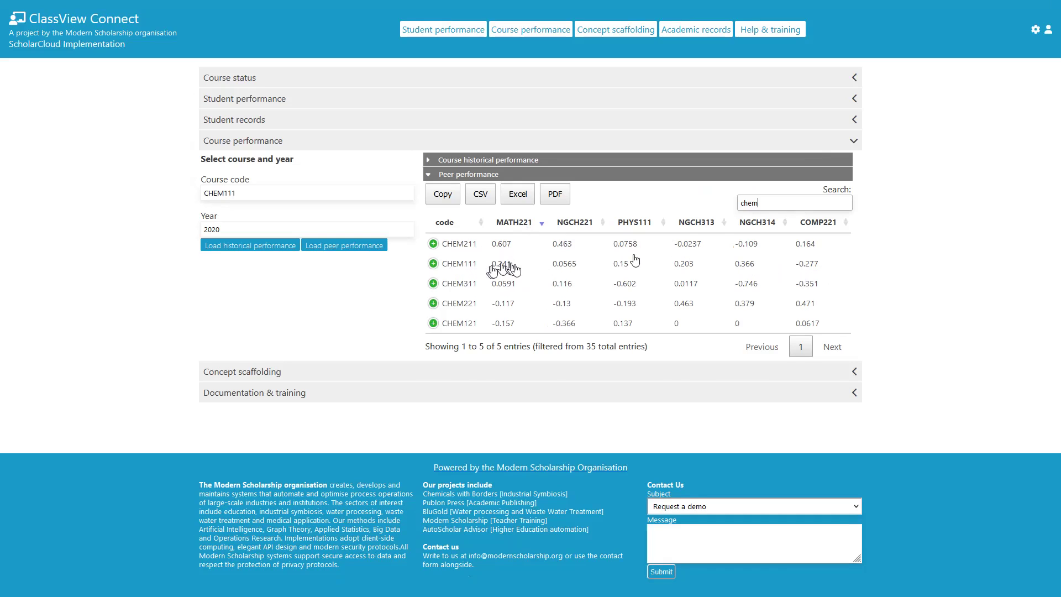
click(434, 266)
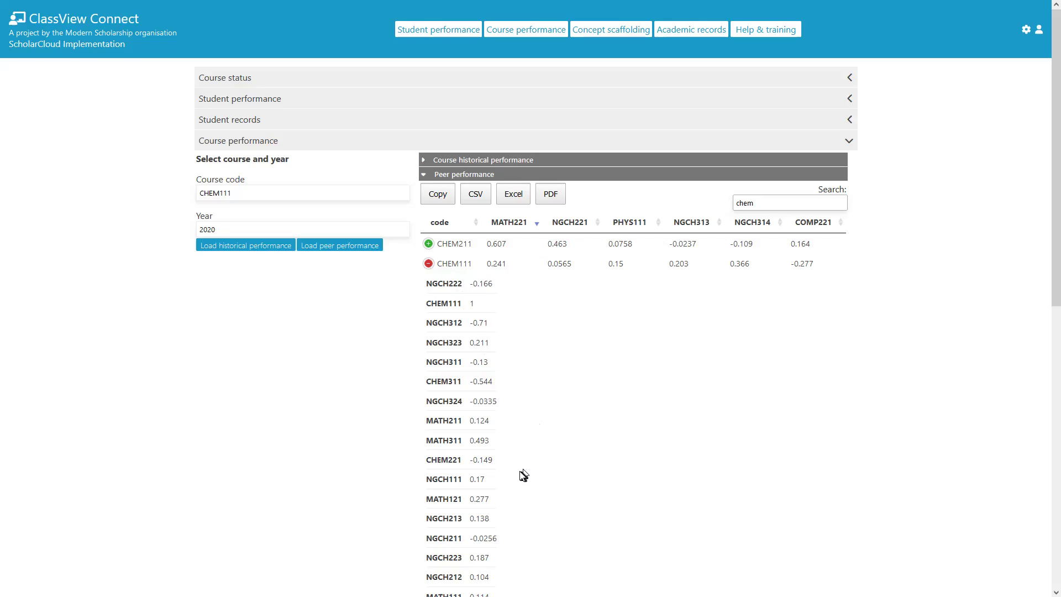
scroll(520, 473, down, 2)
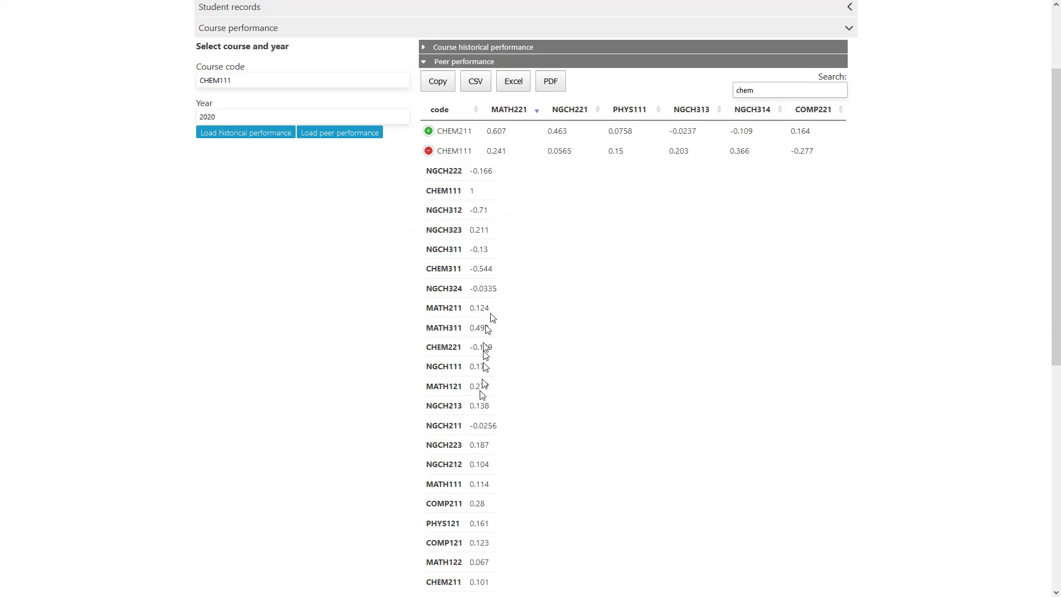
scroll(480, 397, down, 2)
scroll(476, 316, down, 4)
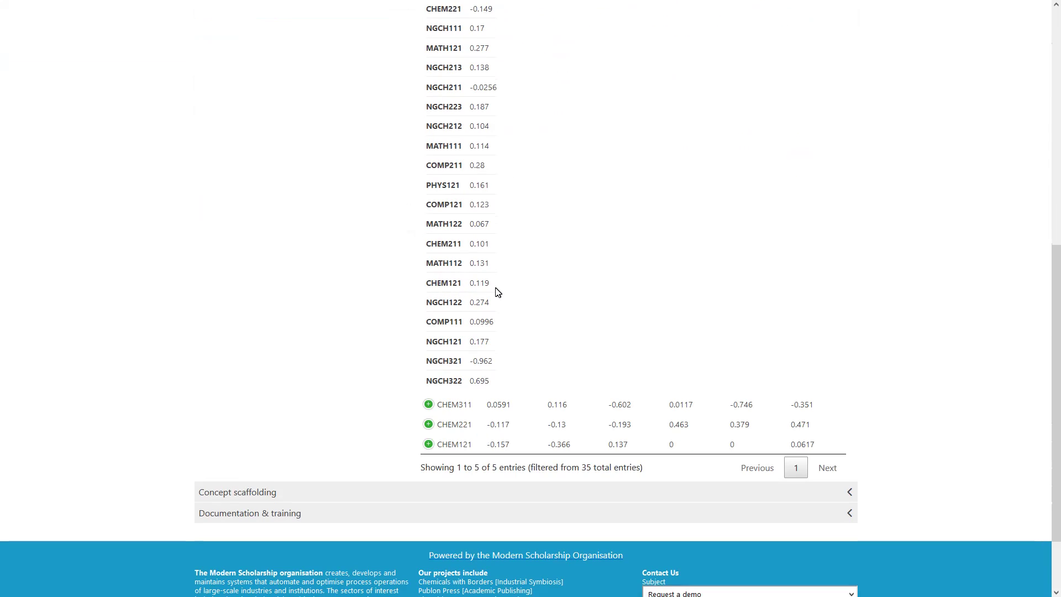
Step: Review the expanded CHEM111 row's values against the other courses in the peer performance table and collapse the row
scroll(497, 292, up, 4)
scroll(498, 293, up, 4)
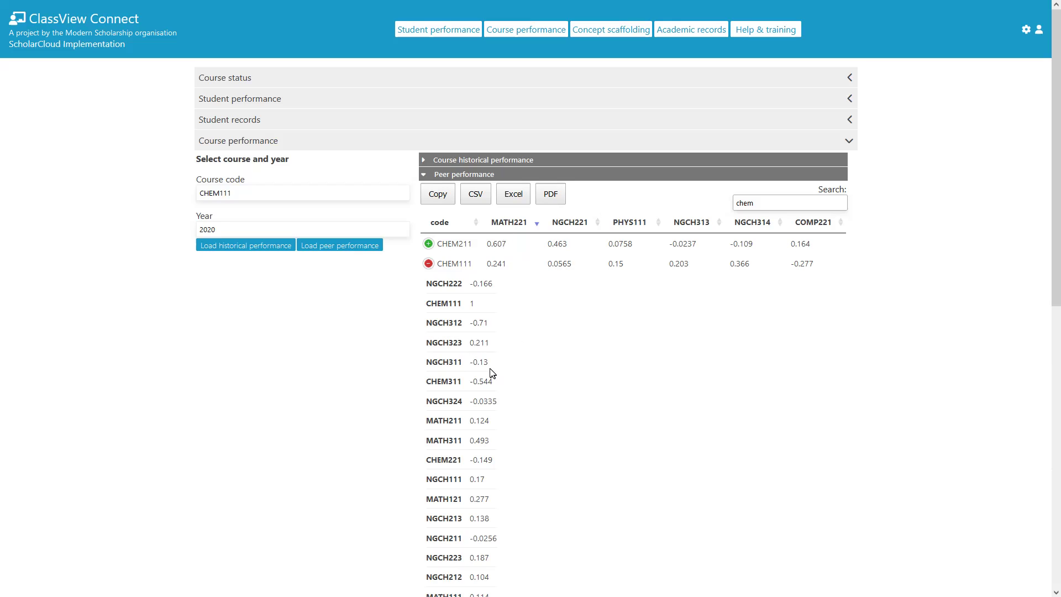
scroll(492, 374, down, 1)
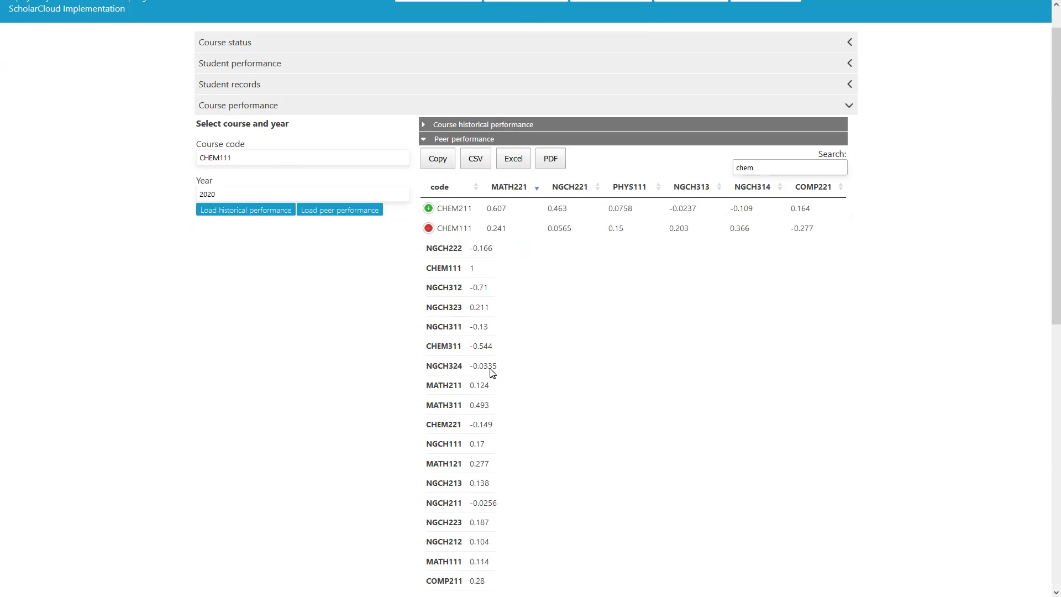
scroll(435, 264, up, 1)
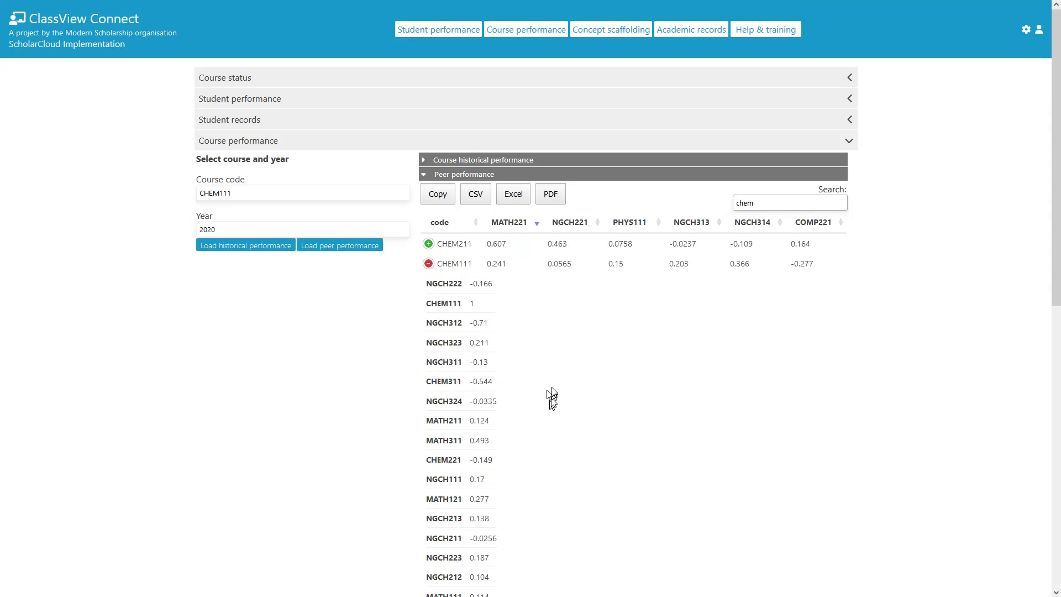
scroll(550, 332, down, 5)
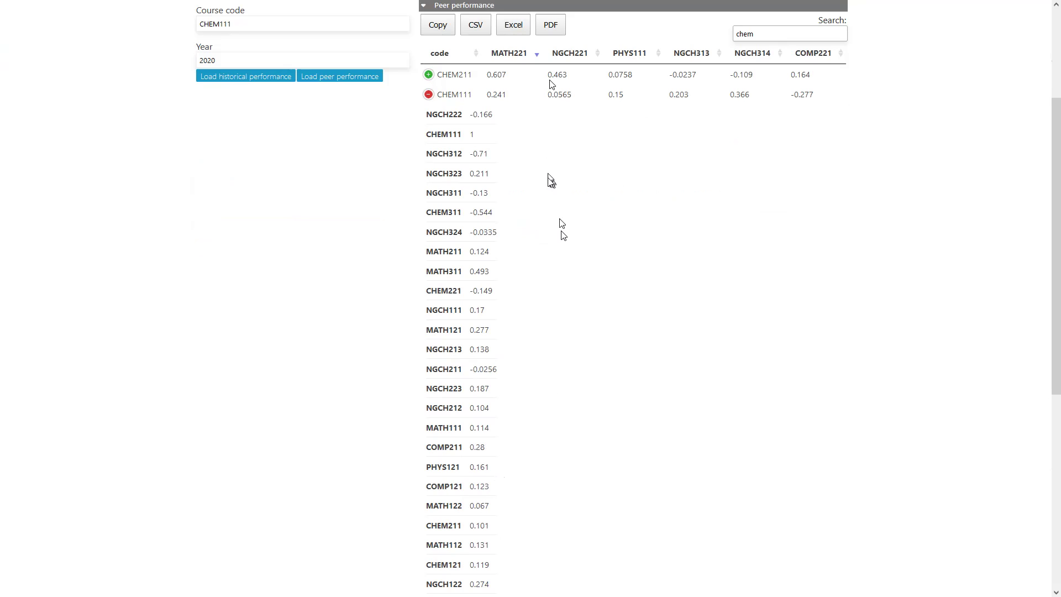
scroll(548, 228, up, 3)
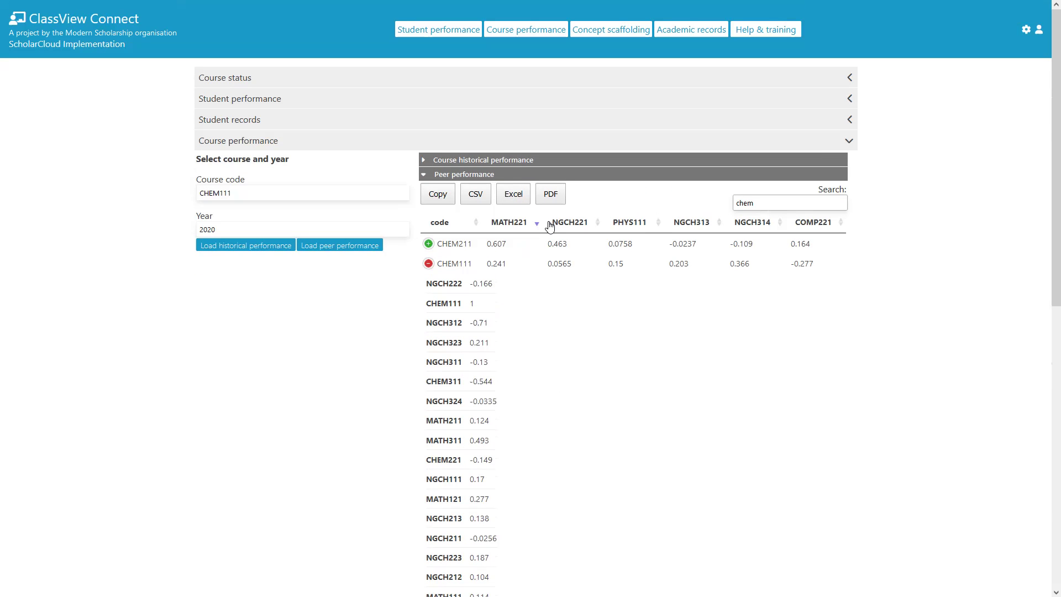
scroll(552, 331, down, 2)
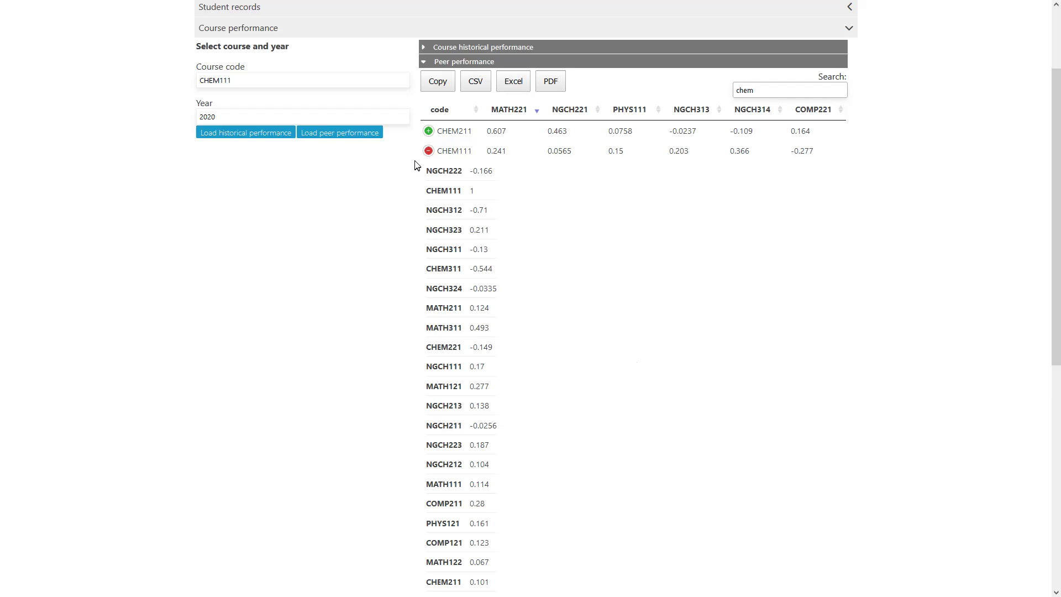
click(429, 151)
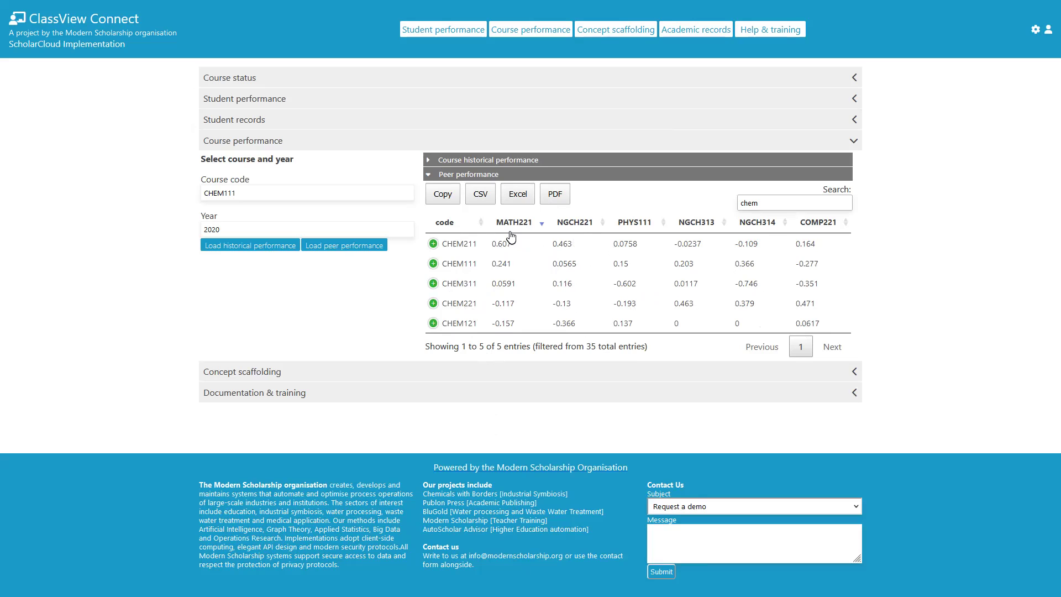
Step: Open the Concept scaffolding section, look over its concept, relation and graph editors, and load the sample graph
click(300, 378)
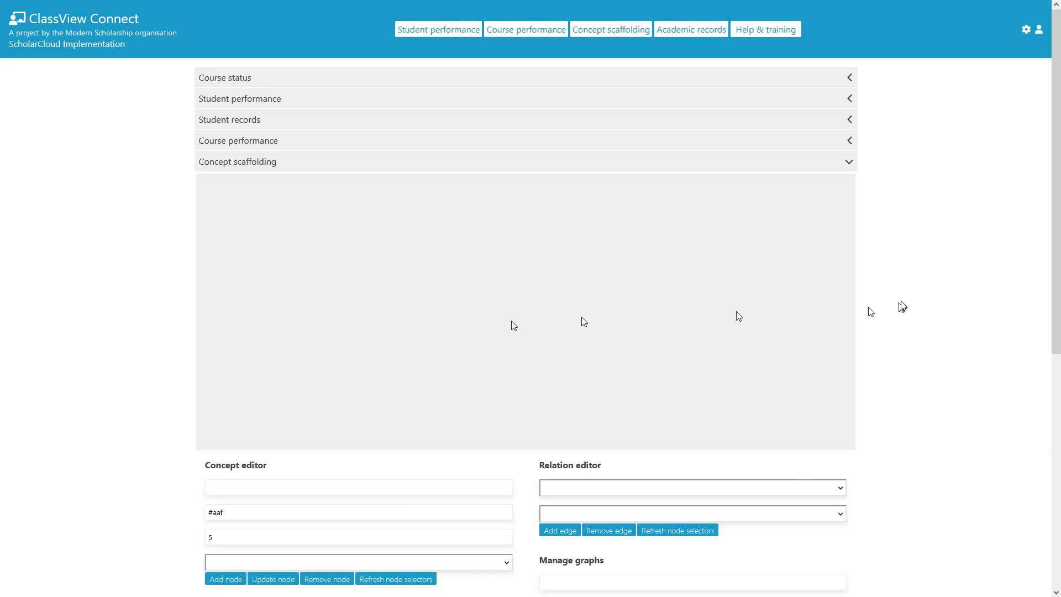
scroll(908, 310, down, 3)
scroll(910, 313, down, 4)
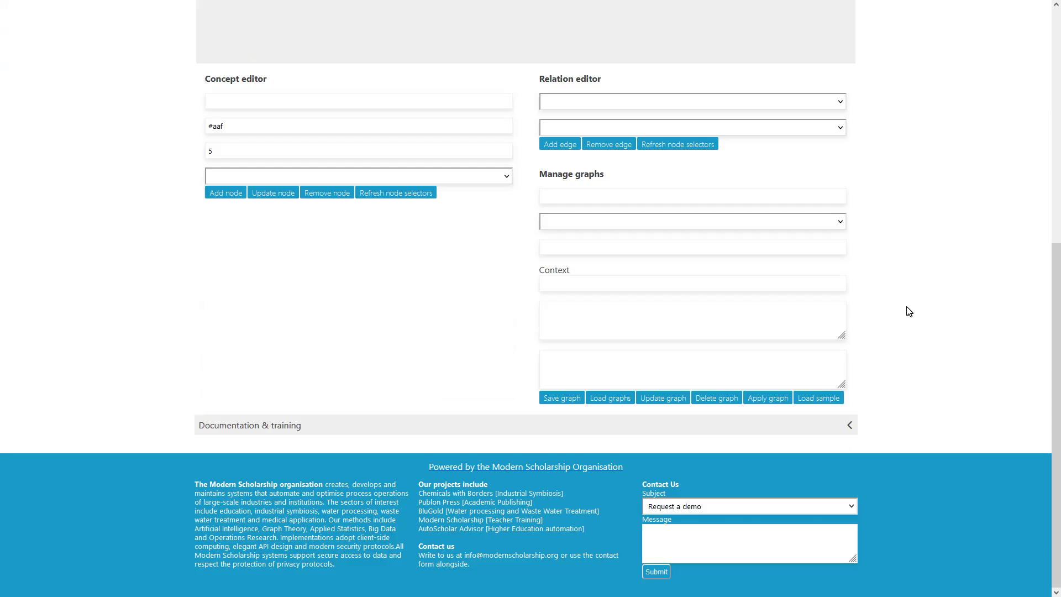
scroll(910, 313, up, 3)
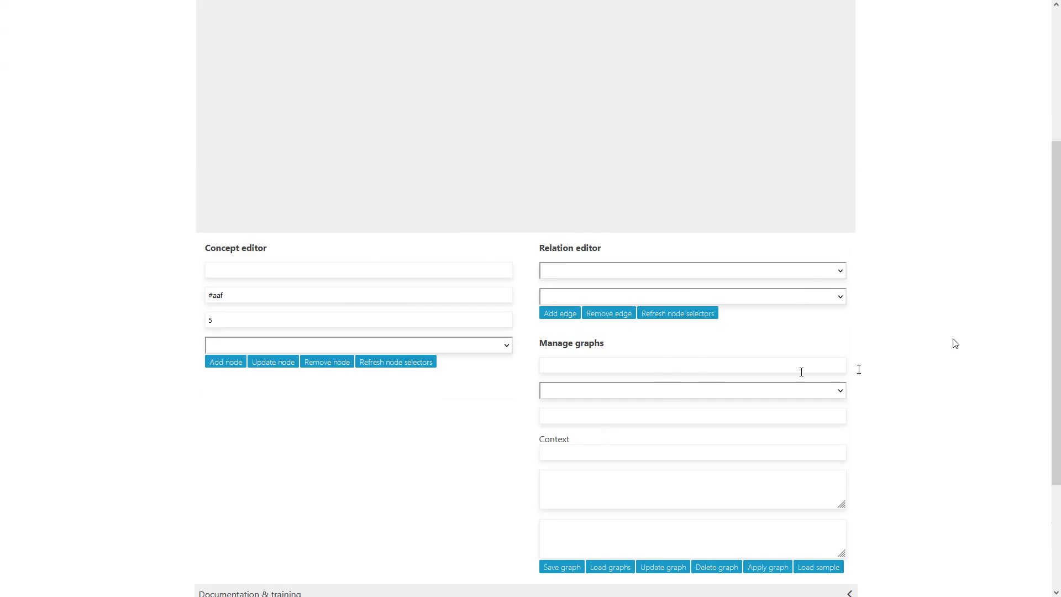
click(821, 569)
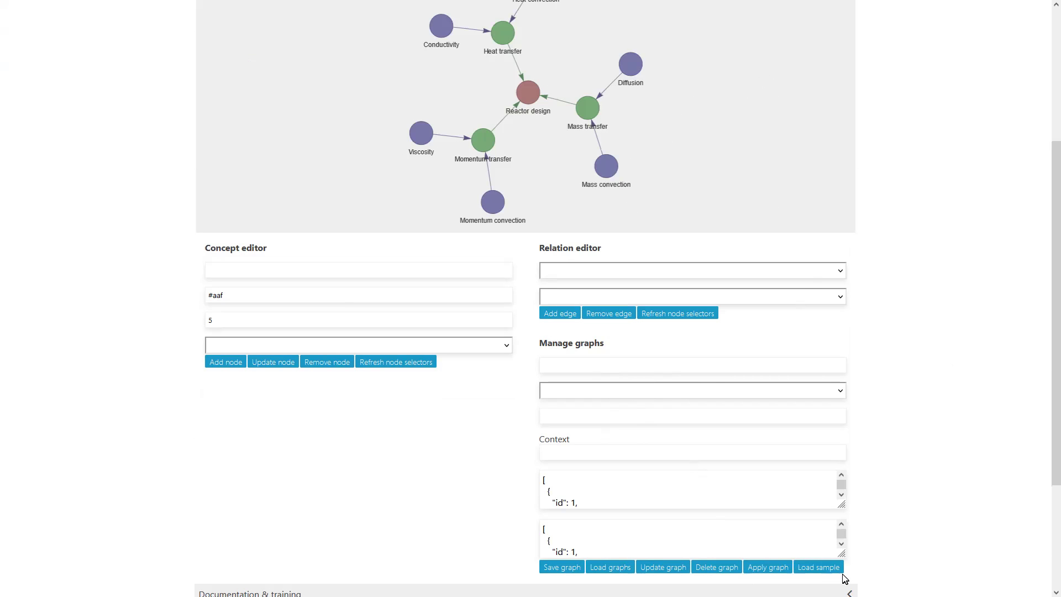
Step: Reposition the Heat transfer, Mass transfer and Momentum transfer nodes in the sample concept graph
scroll(920, 351, up, 4)
scroll(923, 349, down, 1)
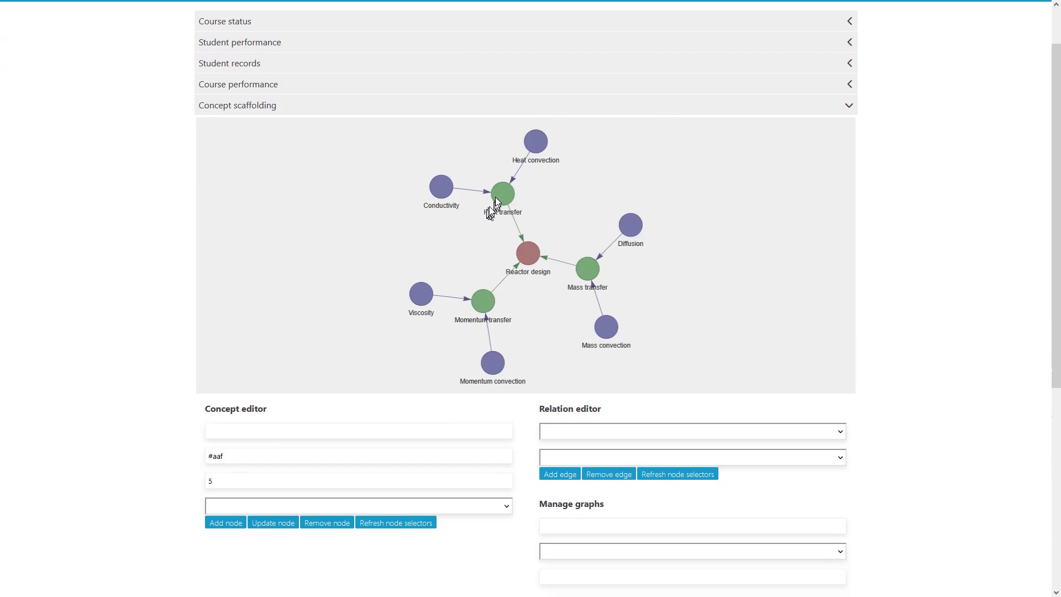
drag(497, 193, 425, 174)
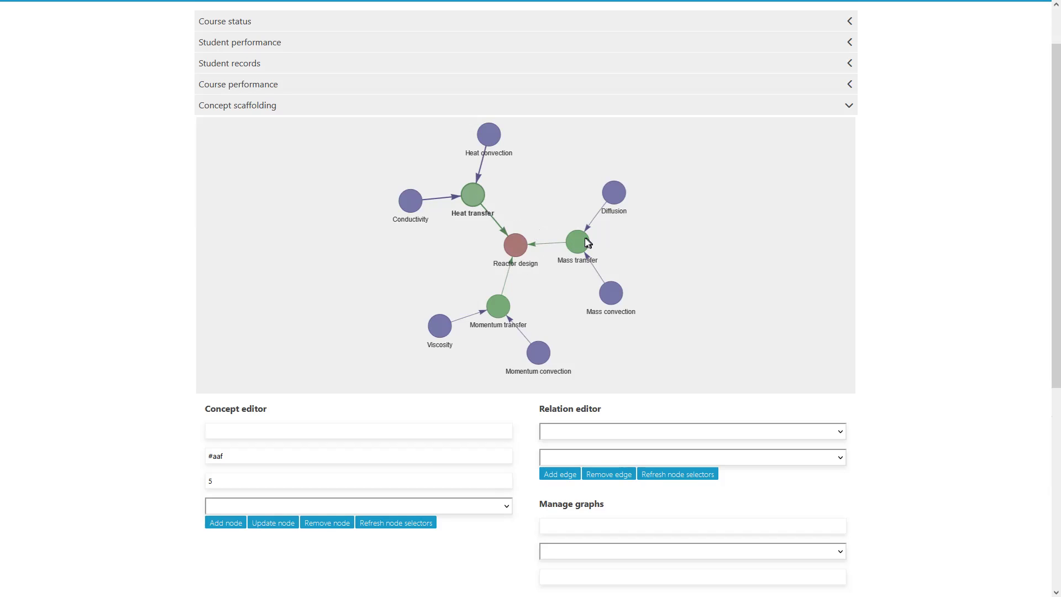
drag(579, 244, 585, 211)
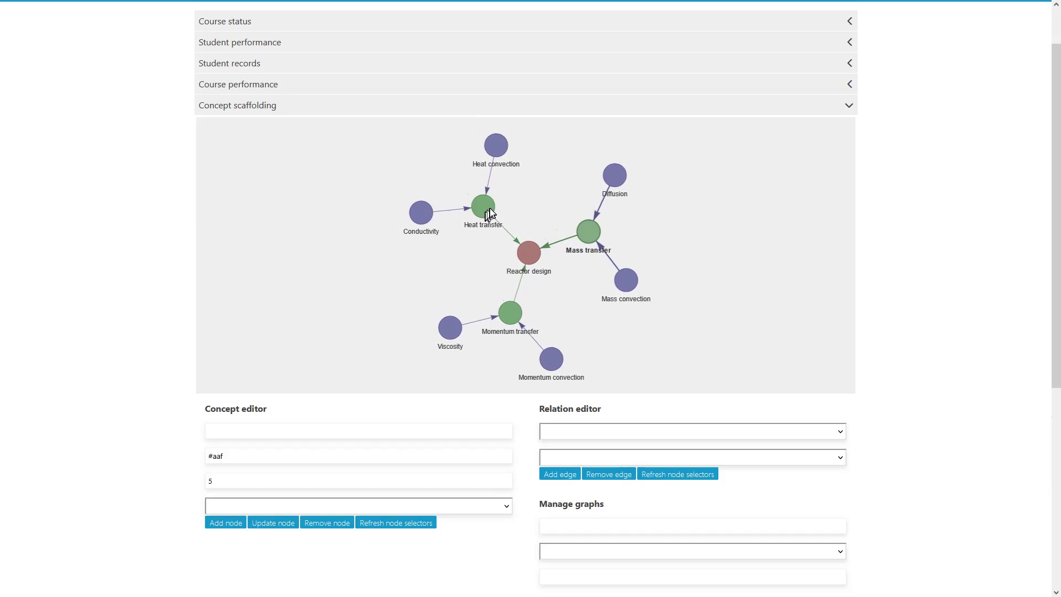
drag(484, 212, 475, 219)
drag(519, 317, 528, 306)
drag(480, 210, 487, 219)
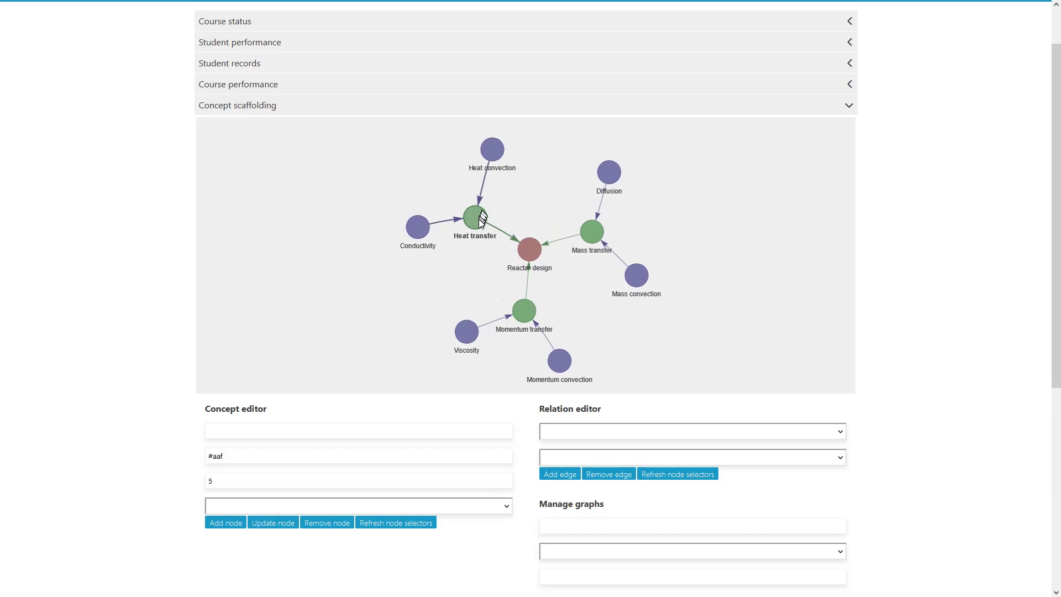
Step: Move the Heat convection and Conductivity nodes around the Heat transfer node
drag(484, 157, 467, 159)
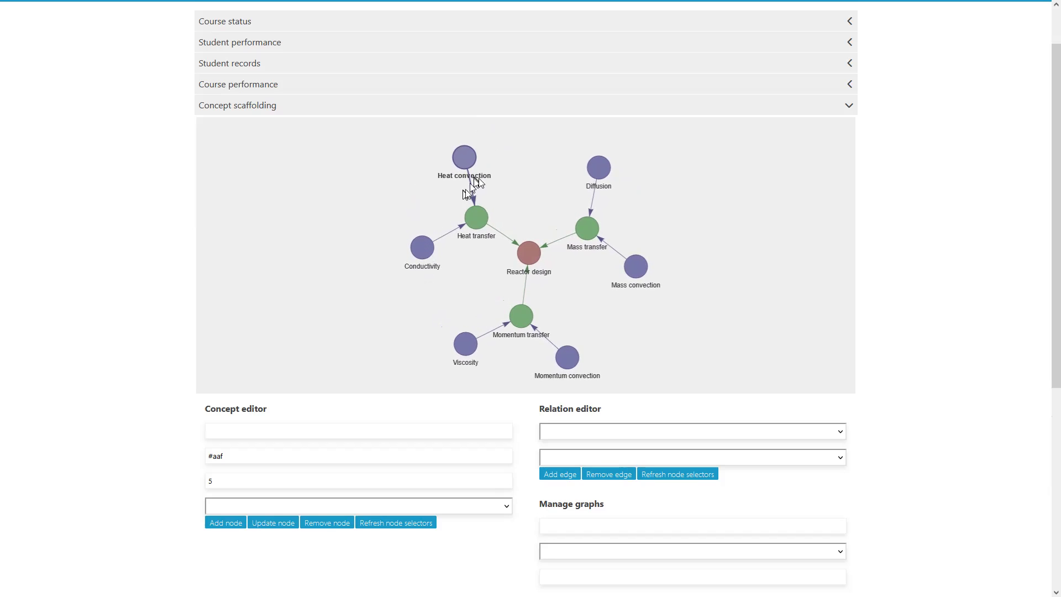
drag(422, 247, 413, 205)
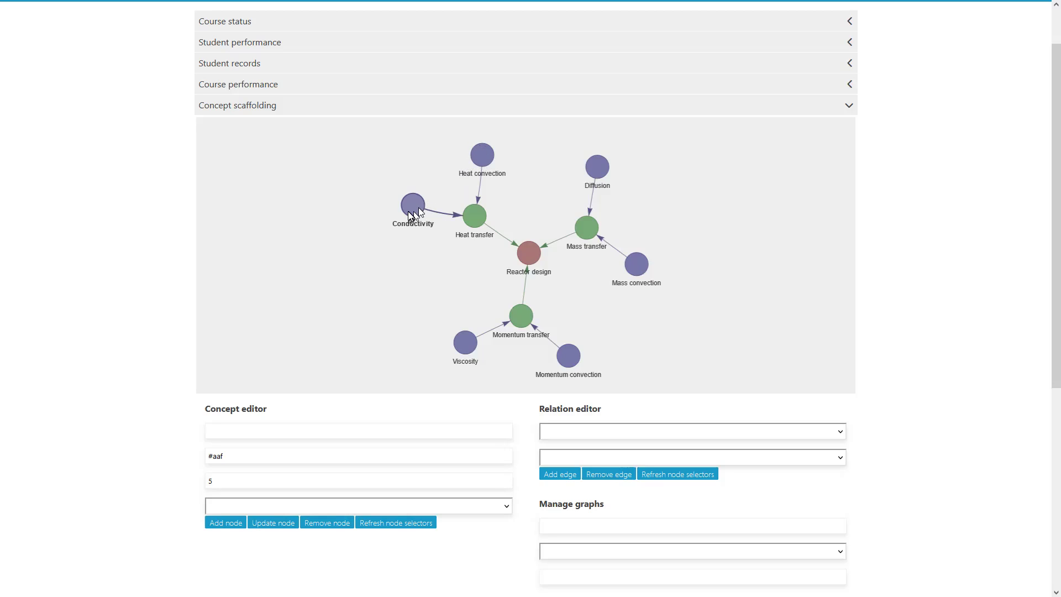
drag(409, 205, 409, 267)
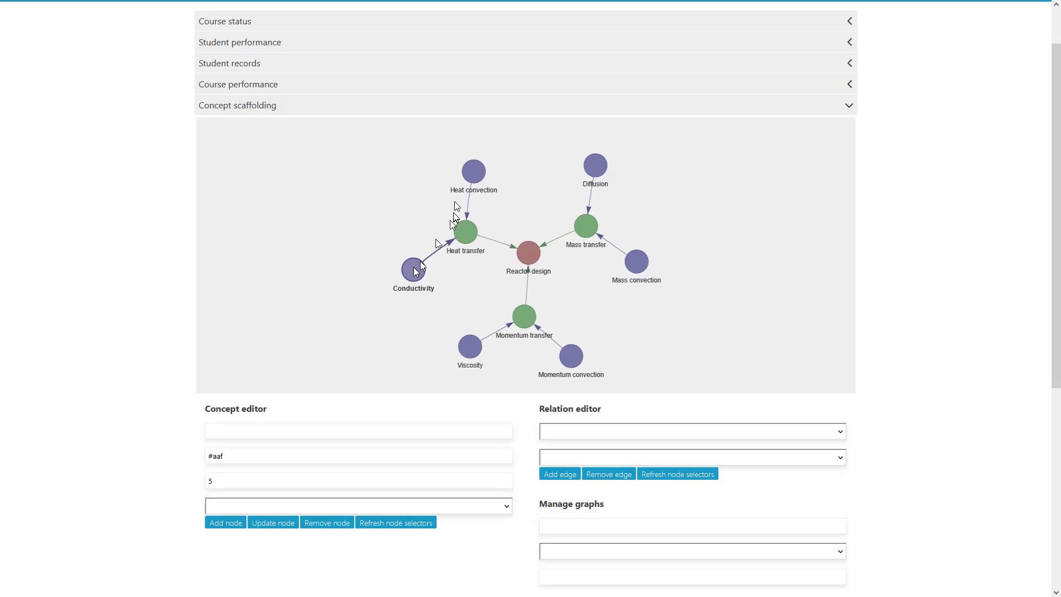
drag(473, 171, 392, 184)
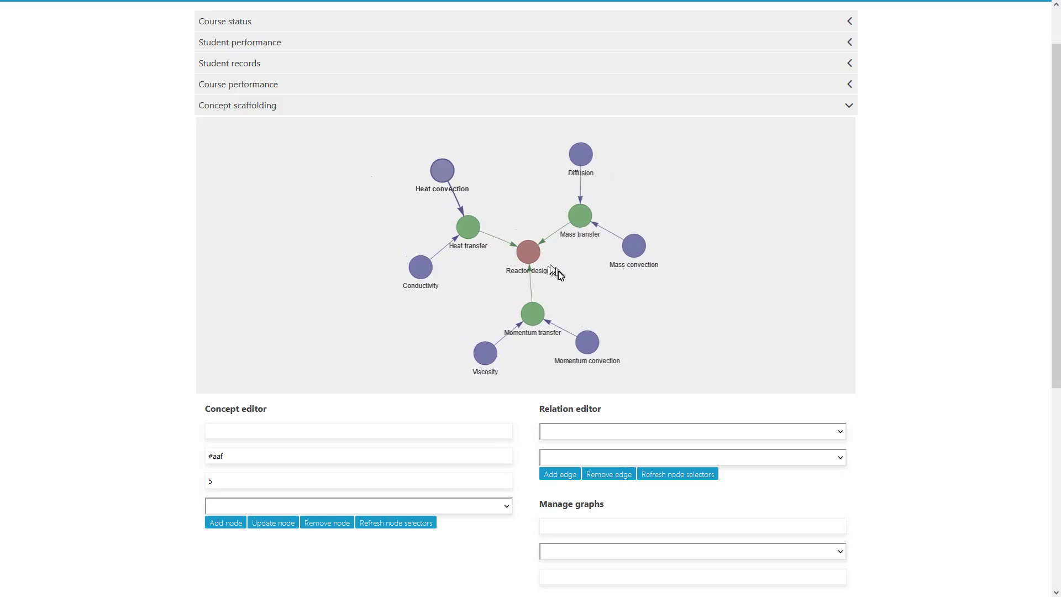
Step: Select the central Reactor design node and shift it, along with the Momentum transfer and Viscosity nodes
click(526, 255)
drag(529, 253, 551, 253)
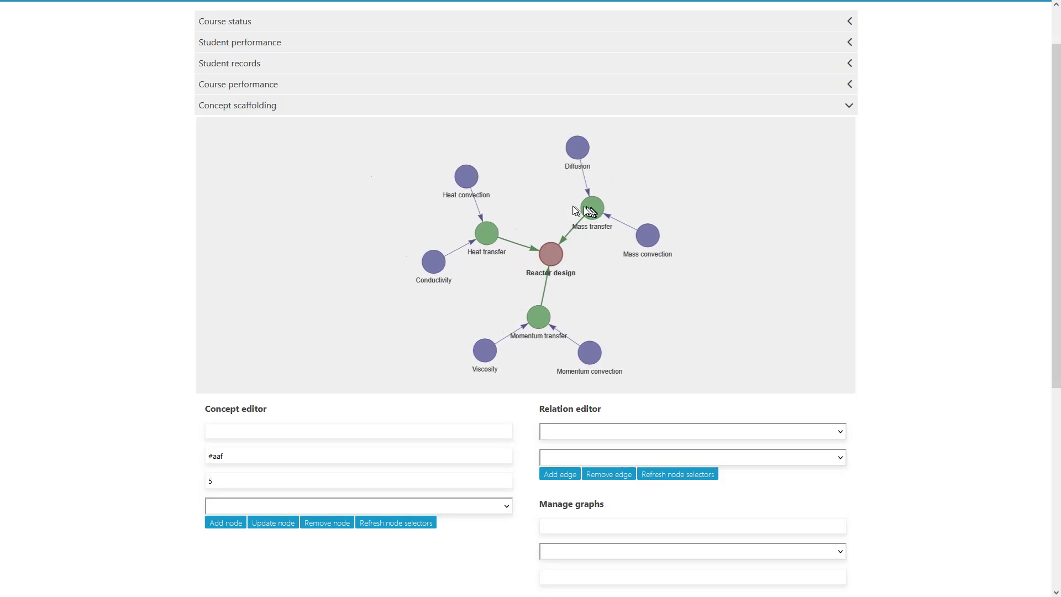
drag(543, 318, 534, 307)
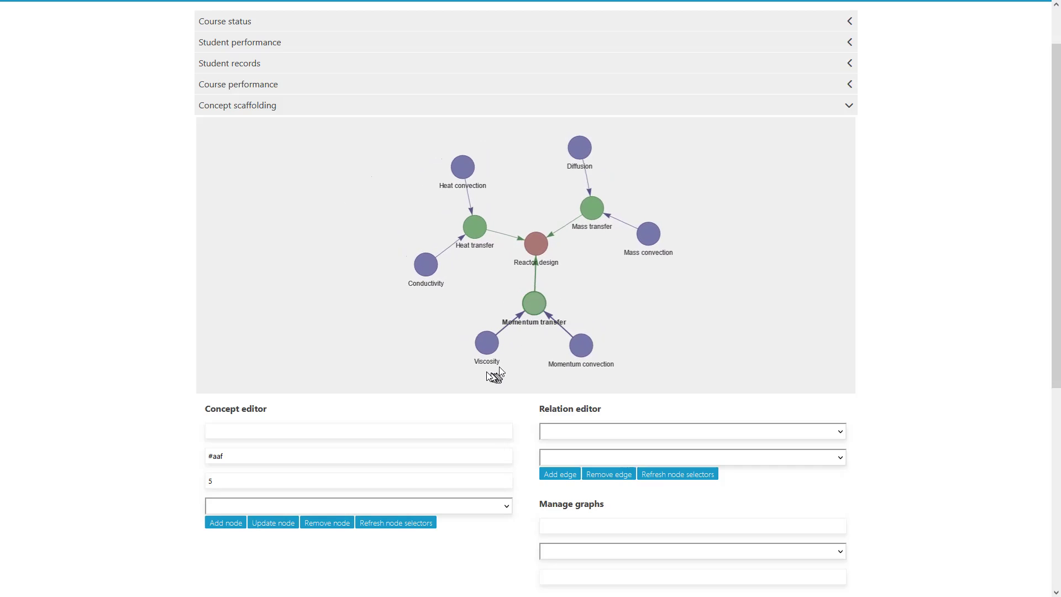
drag(485, 341, 474, 335)
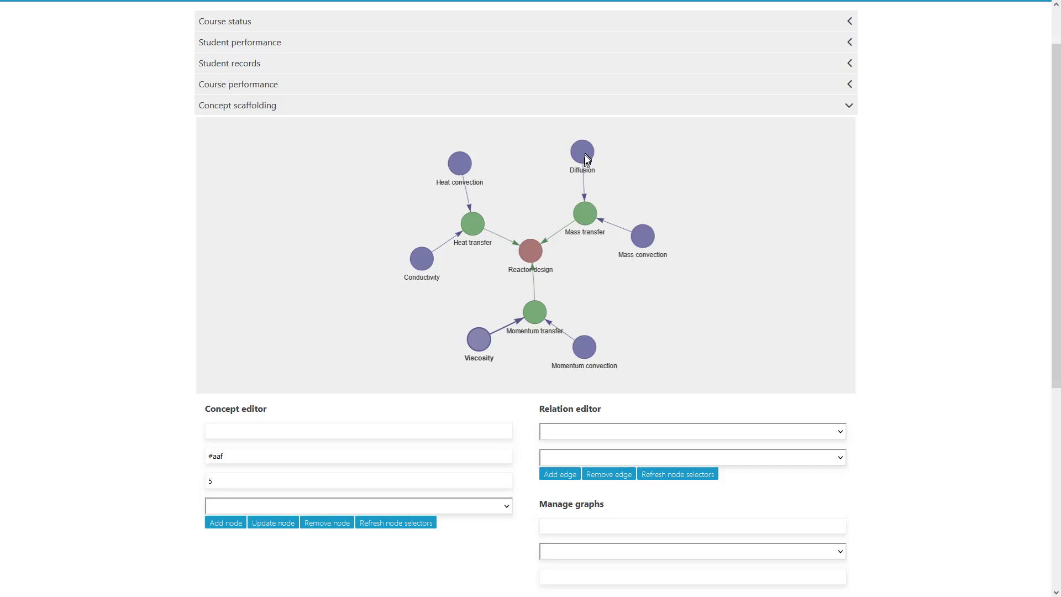
Step: Reposition the Mass transfer node and its linked Diffusion and Mass convection nodes
drag(590, 213, 603, 236)
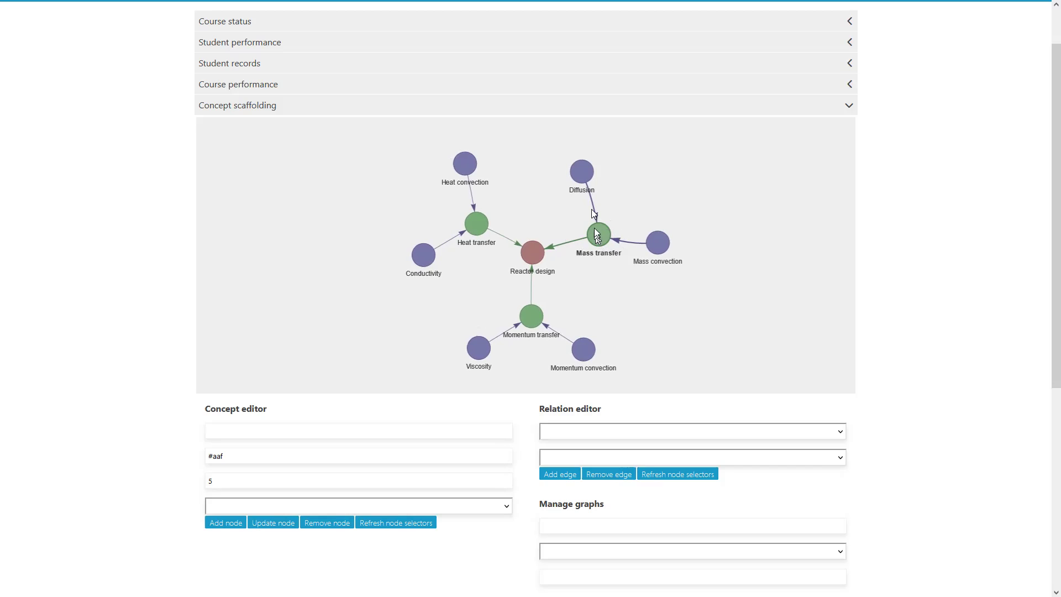
drag(587, 158, 655, 178)
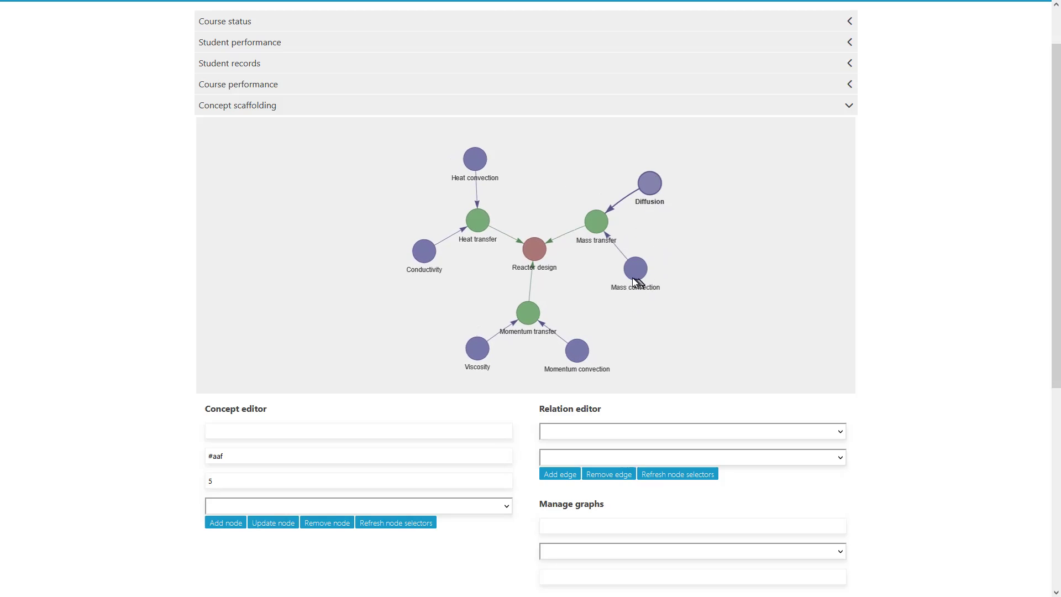
drag(635, 270, 652, 248)
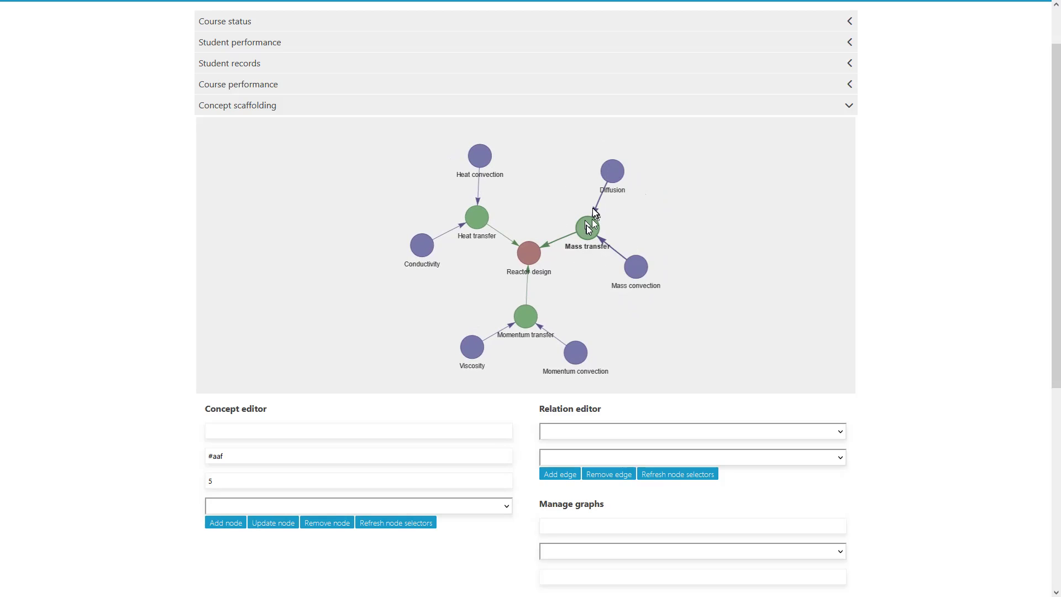
Step: Move the Reactor design node up and the Heat convection node outward, and look over the graph and its editors
drag(520, 252, 522, 229)
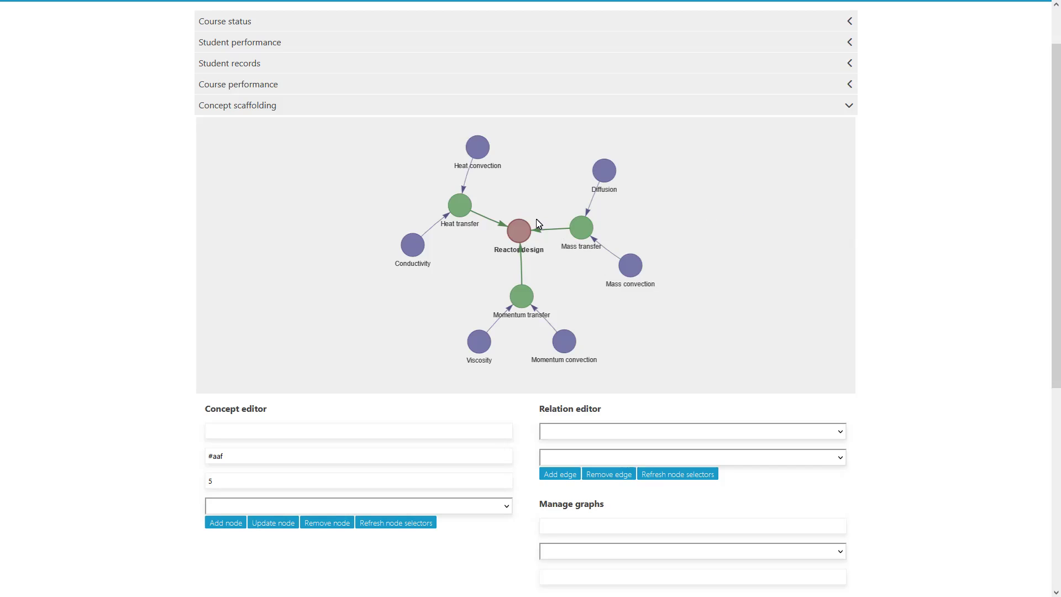
drag(484, 149, 381, 177)
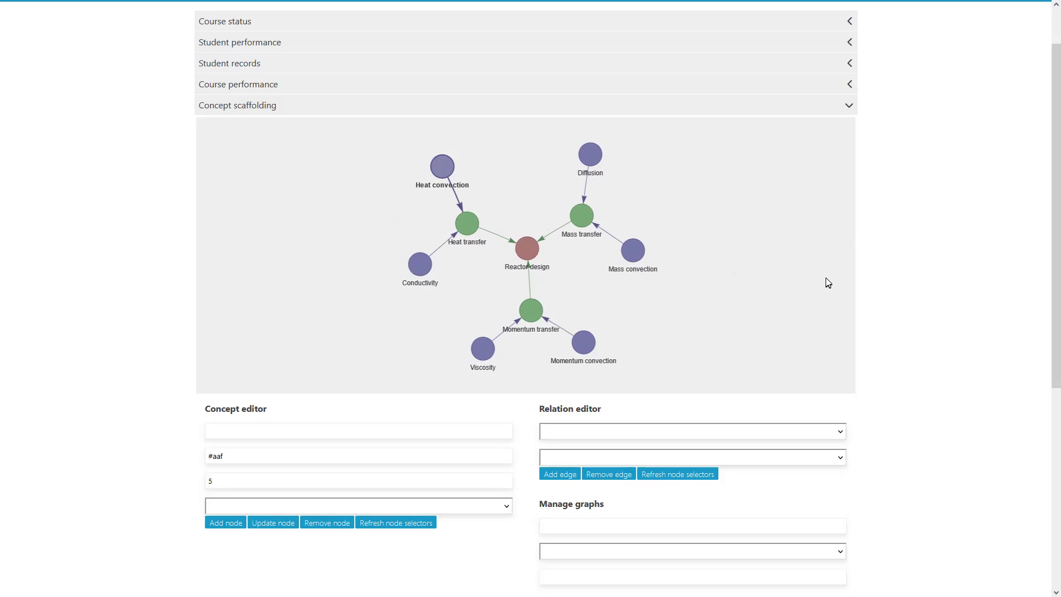
scroll(825, 278, down, 3)
scroll(824, 278, up, 2)
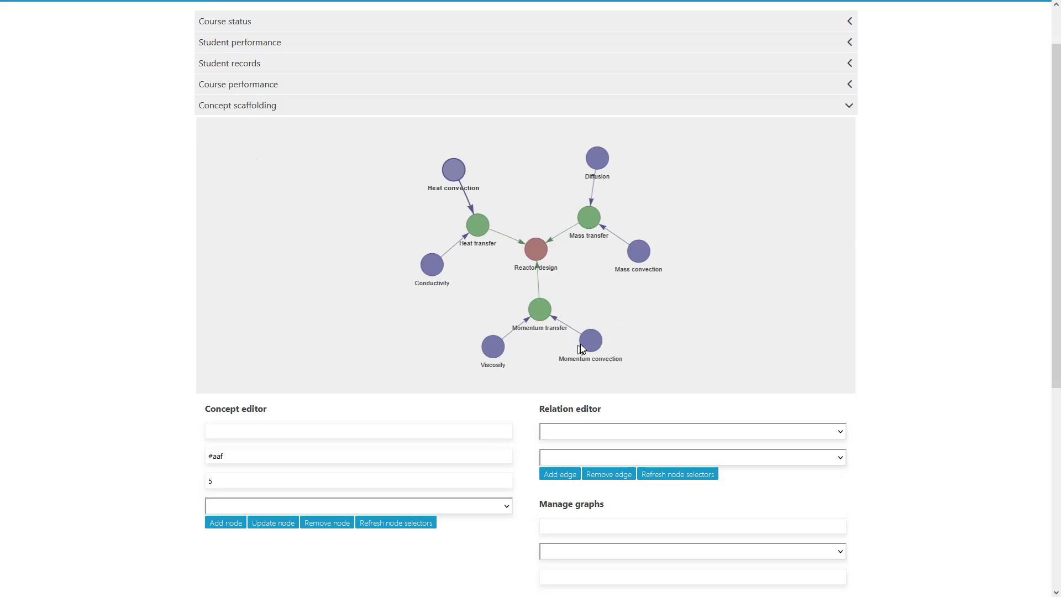
scroll(921, 275, down, 4)
scroll(921, 276, up, 1)
scroll(920, 276, down, 2)
scroll(921, 276, up, 5)
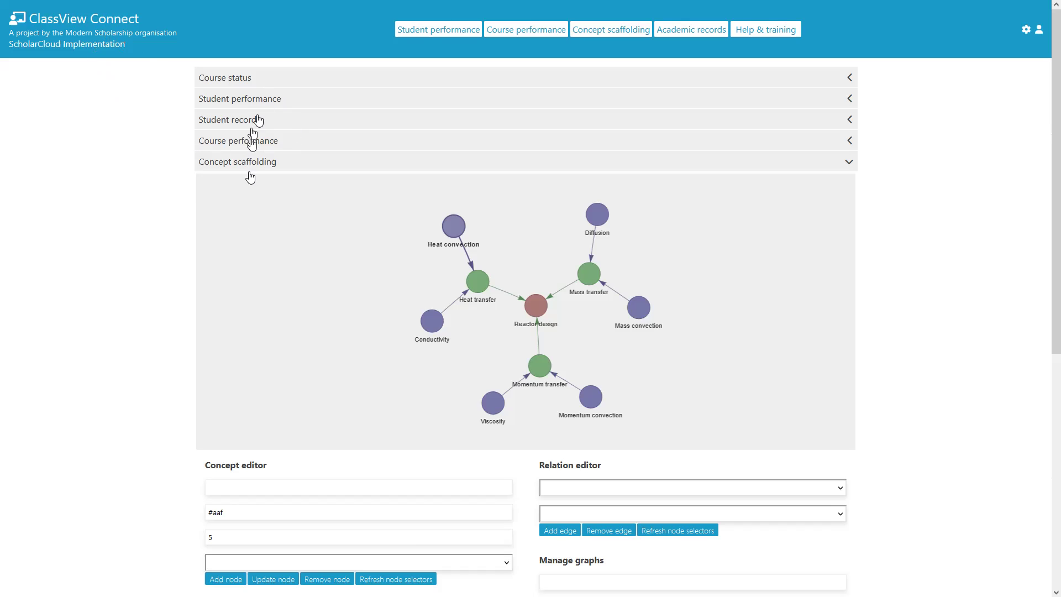
Step: Reopen the Course status section and review the CHEM111 - 2020 summary, assessment statistics and course meta data
click(239, 77)
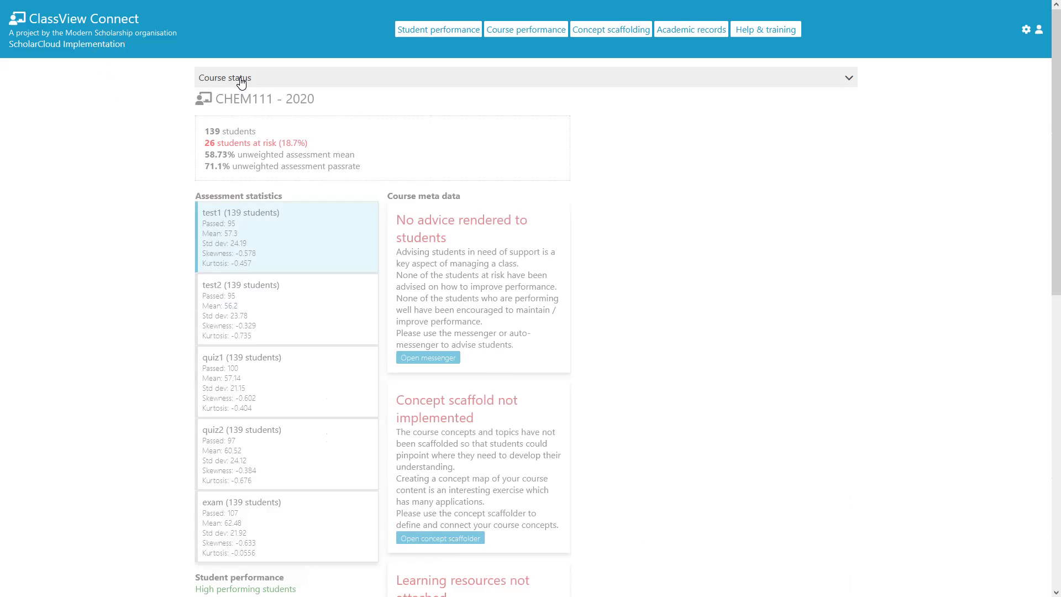
scroll(792, 309, down, 2)
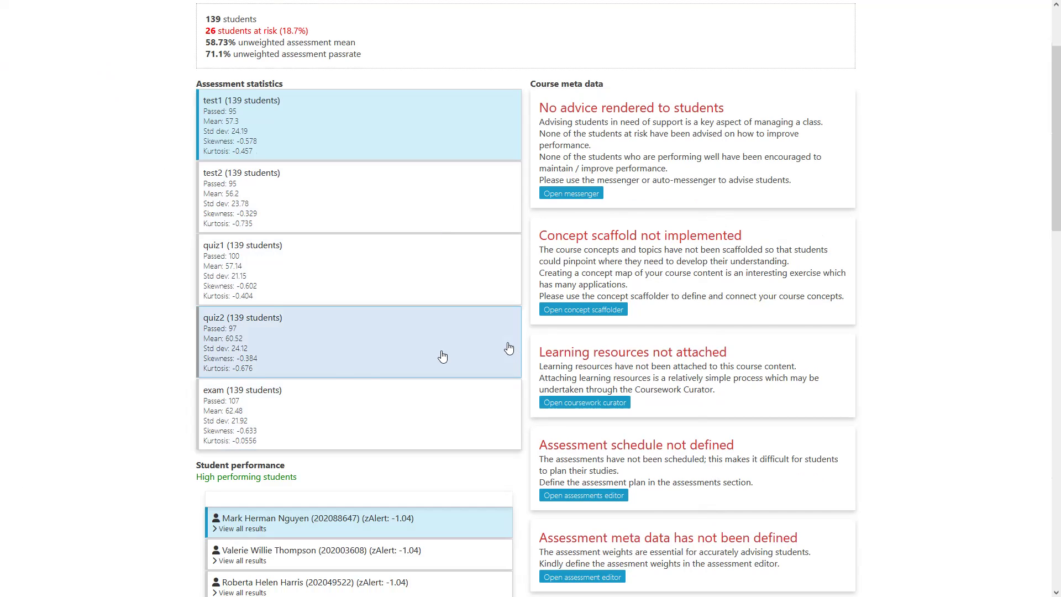
scroll(128, 302, up, 2)
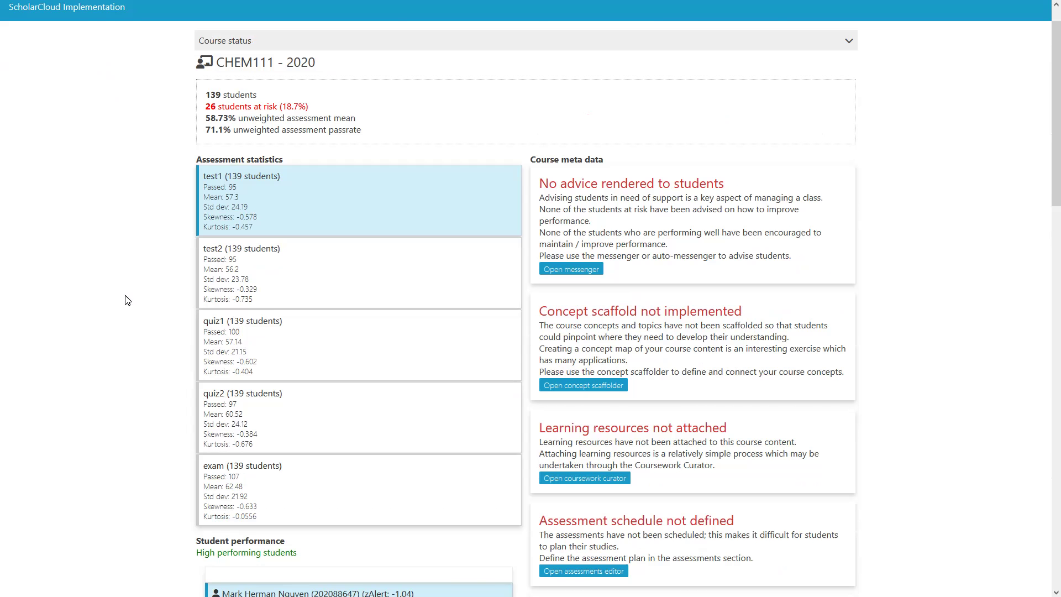
scroll(128, 300, up, 1)
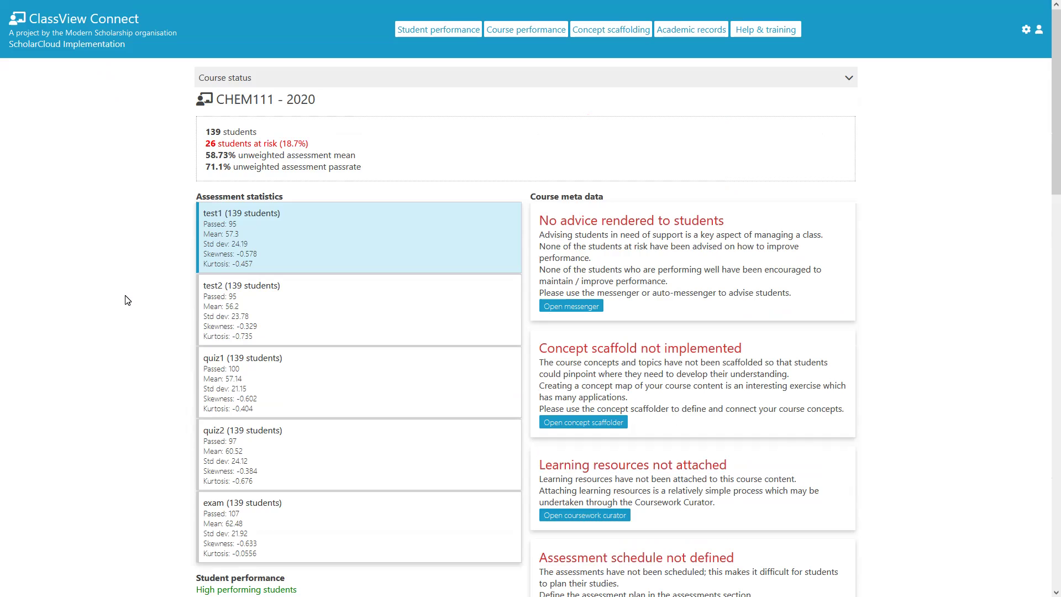